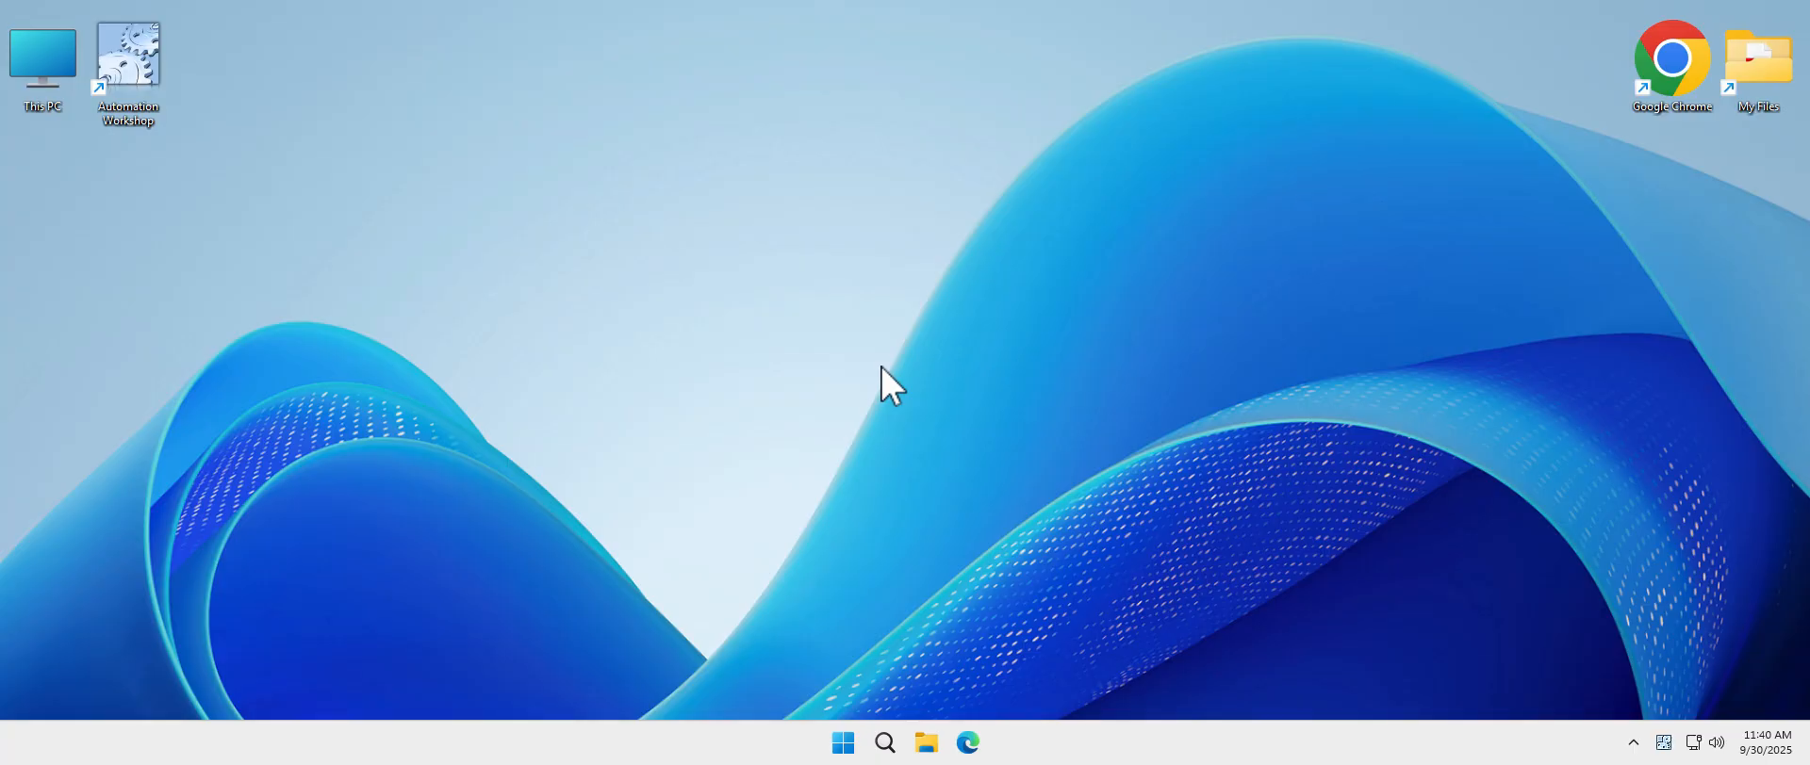
Open Automation Workshop and begin creating a new task in My Tasks
{"action": "double_click", "coordinate": [133, 51]}
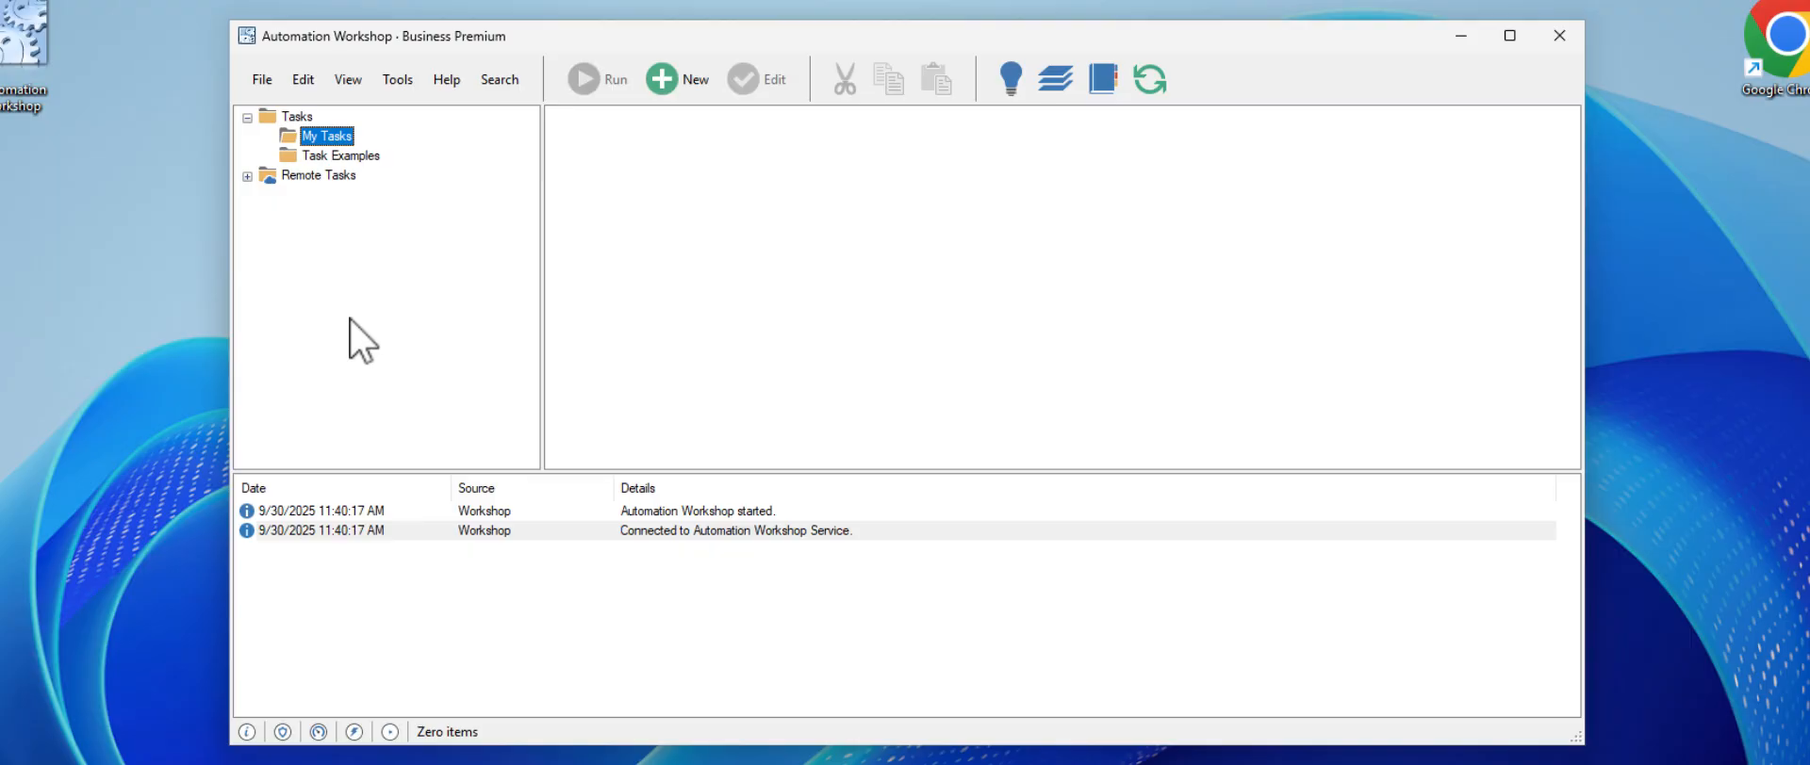
{"action": "left_click", "coordinate": [694, 90]}
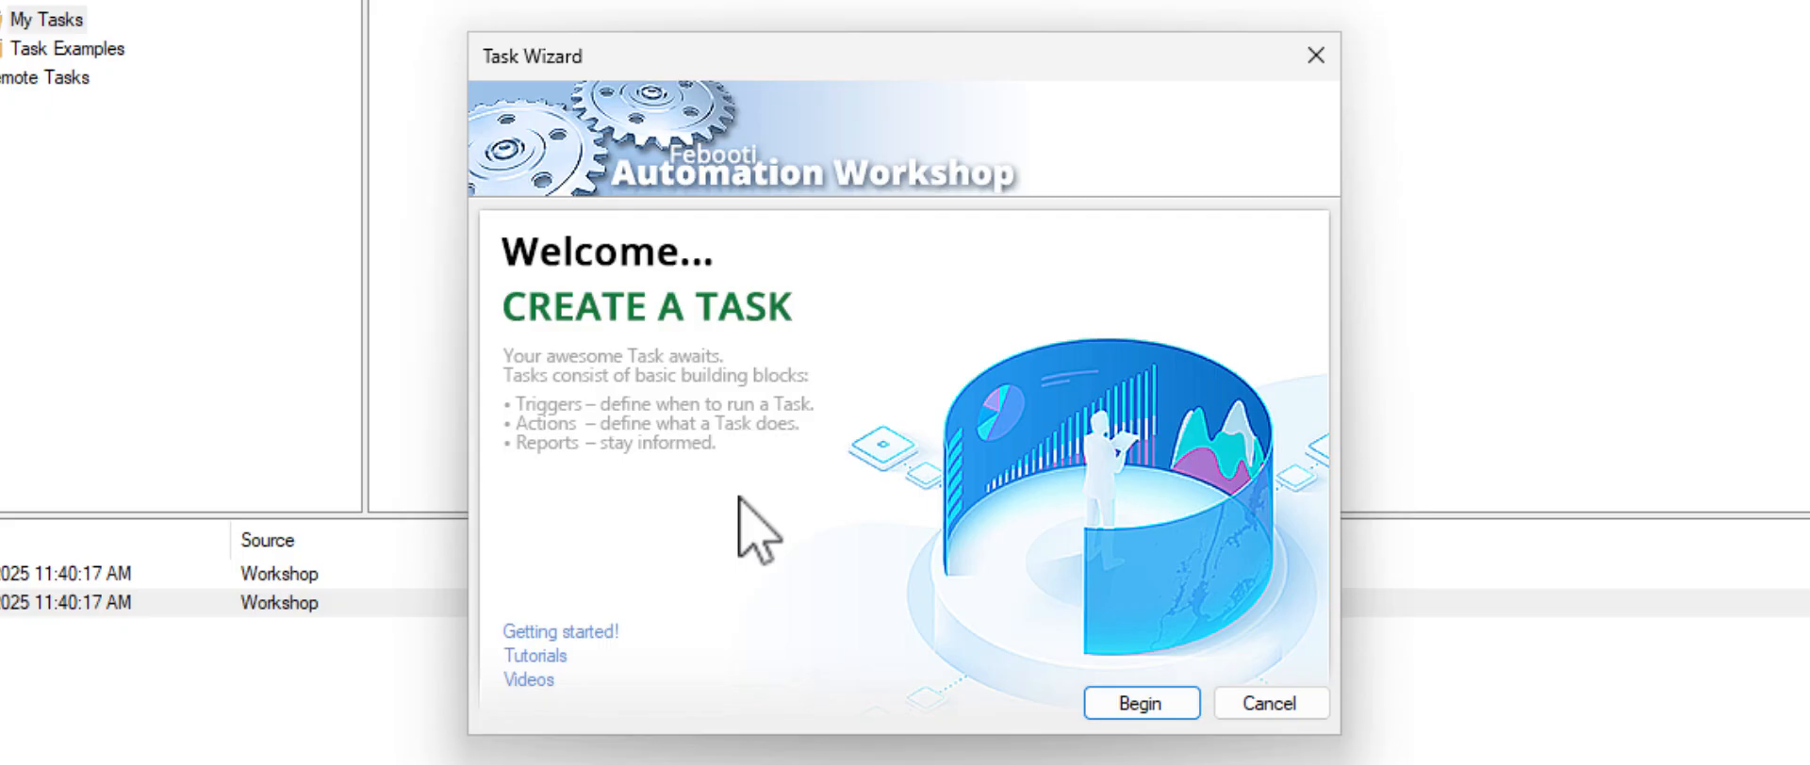
{"action": "left_click", "coordinate": [1182, 702]}
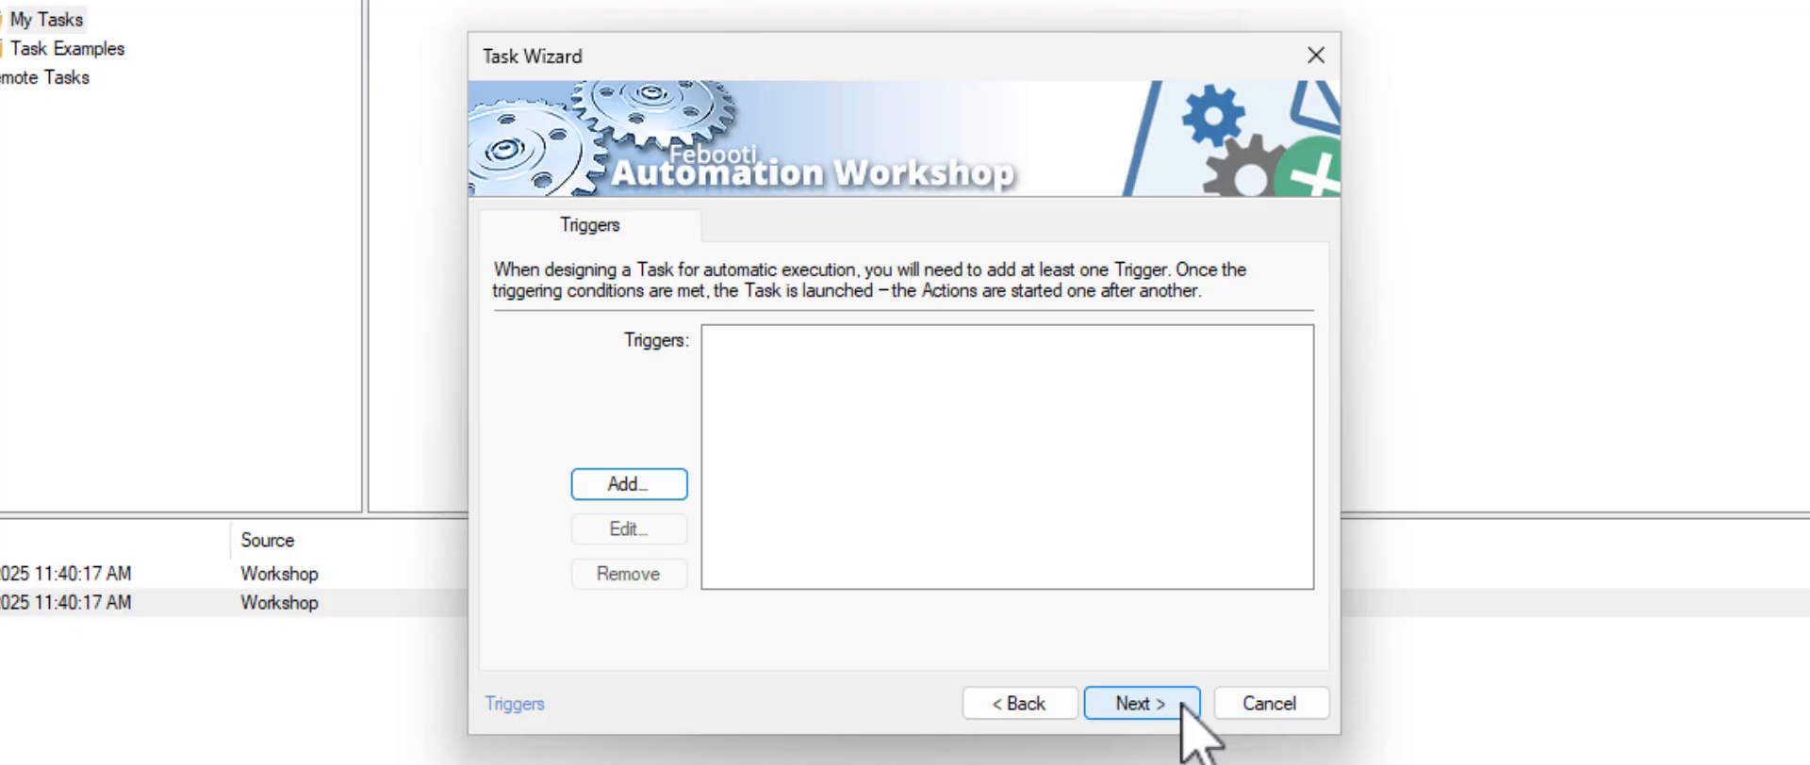
Add a Task Scheduler trigger to the task and set its schedule to minutes
{"action": "left_click", "coordinate": [675, 490]}
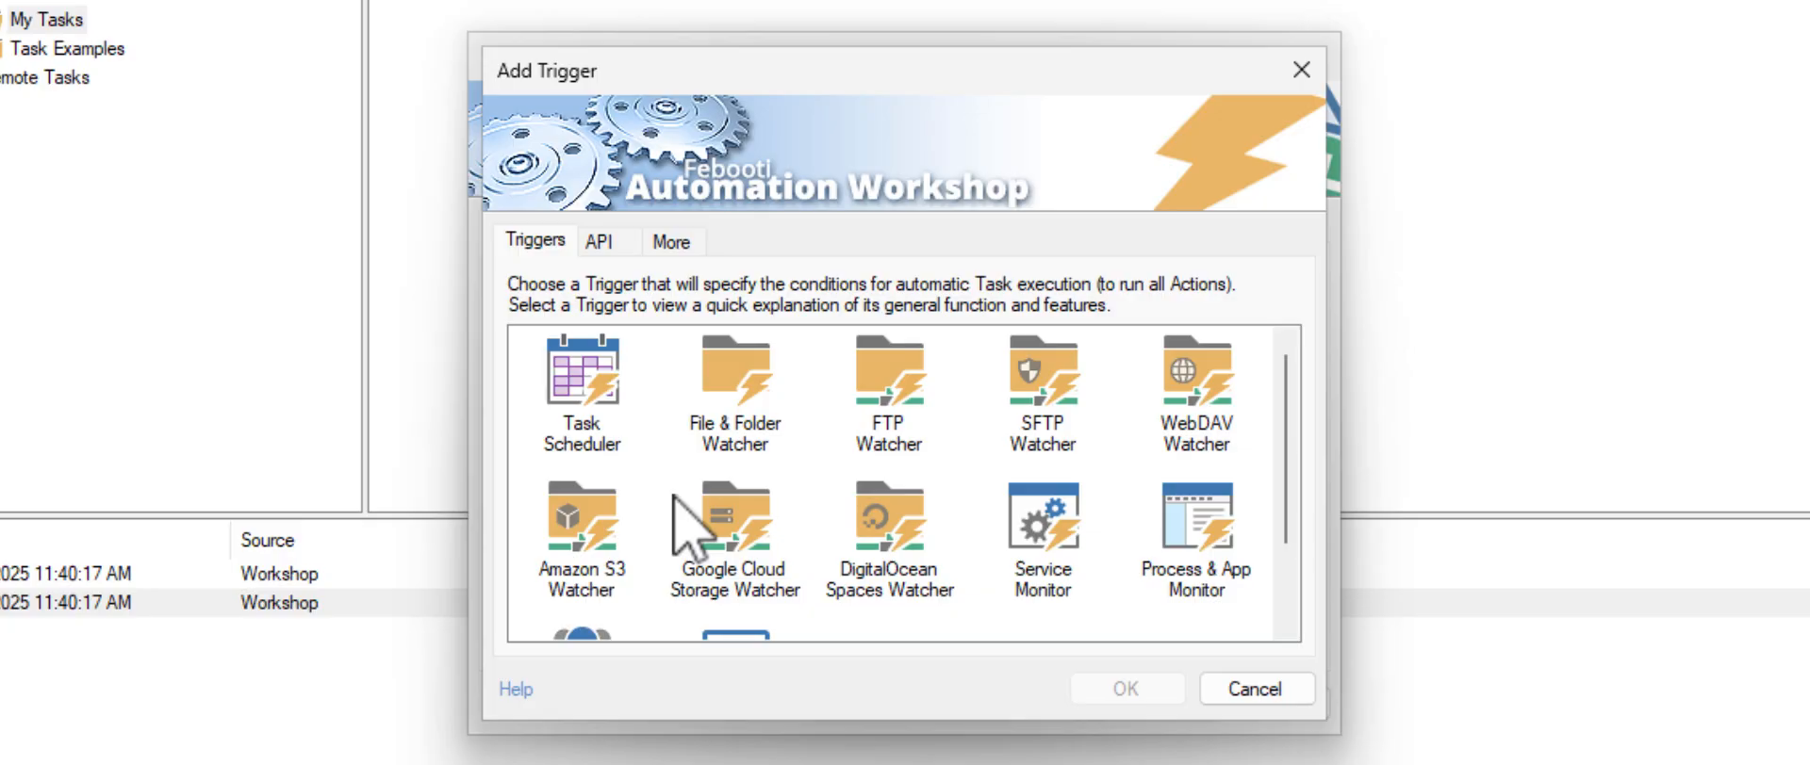
{"action": "left_click", "coordinate": [584, 377]}
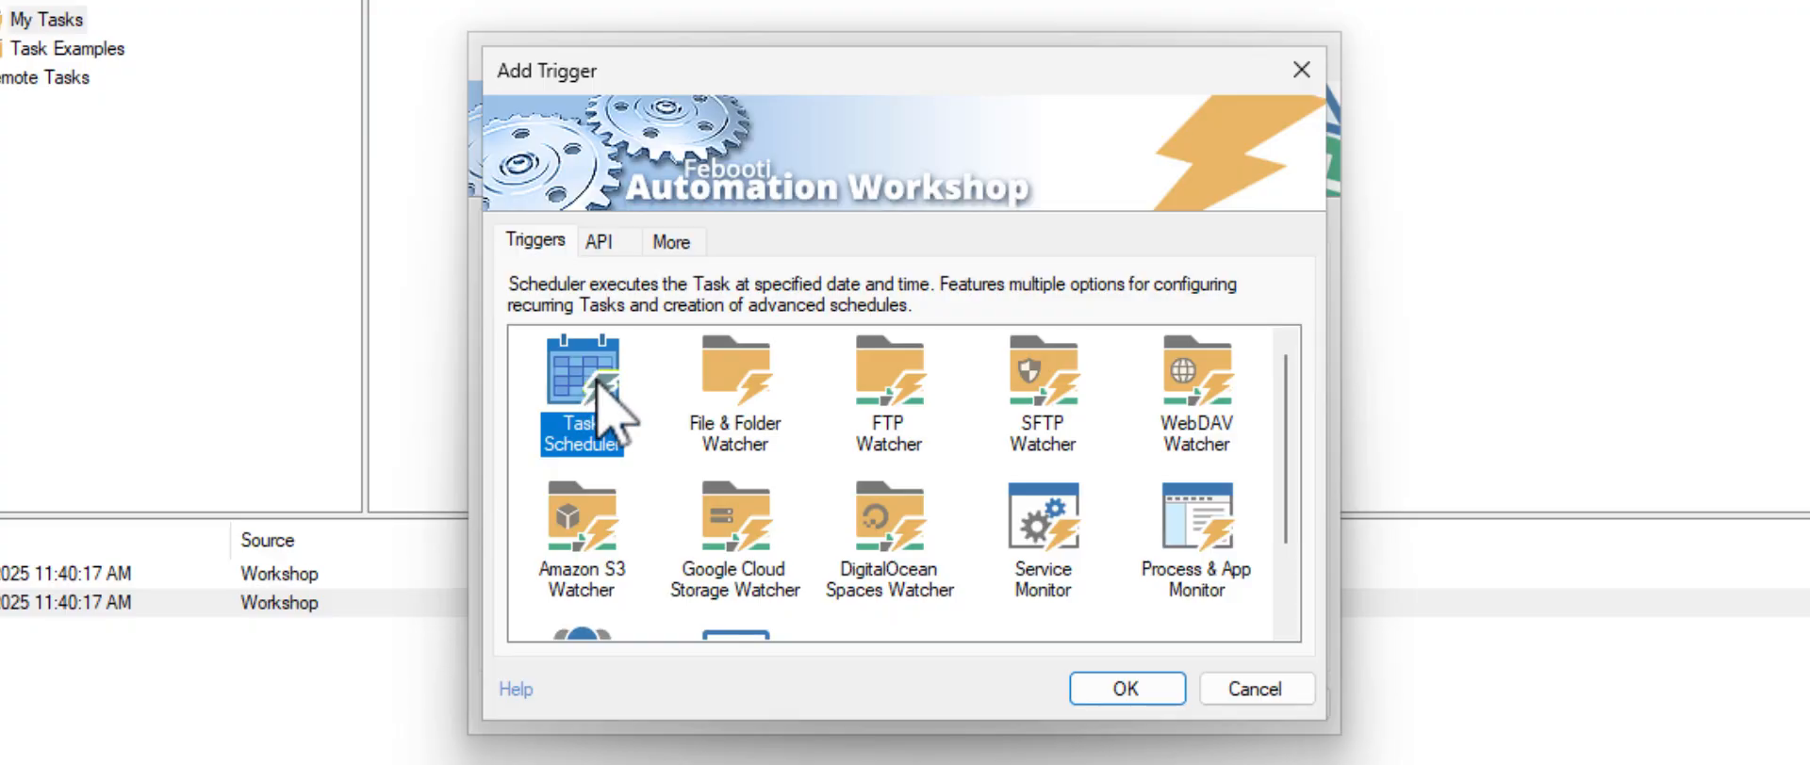
{"action": "left_click", "coordinate": [1162, 688]}
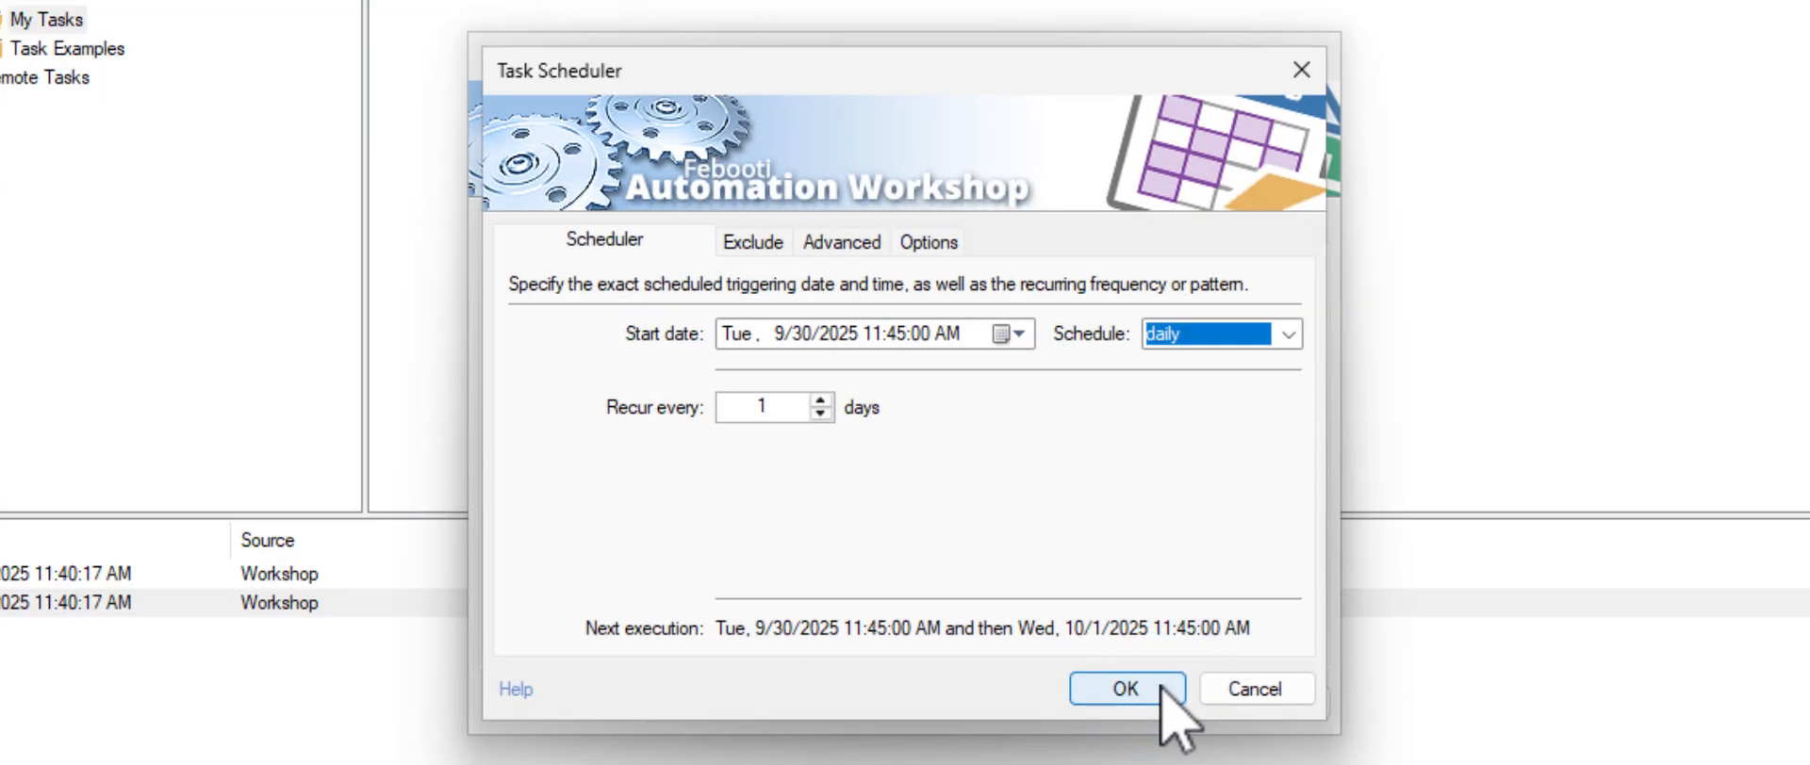
{"action": "left_click", "coordinate": [1289, 336]}
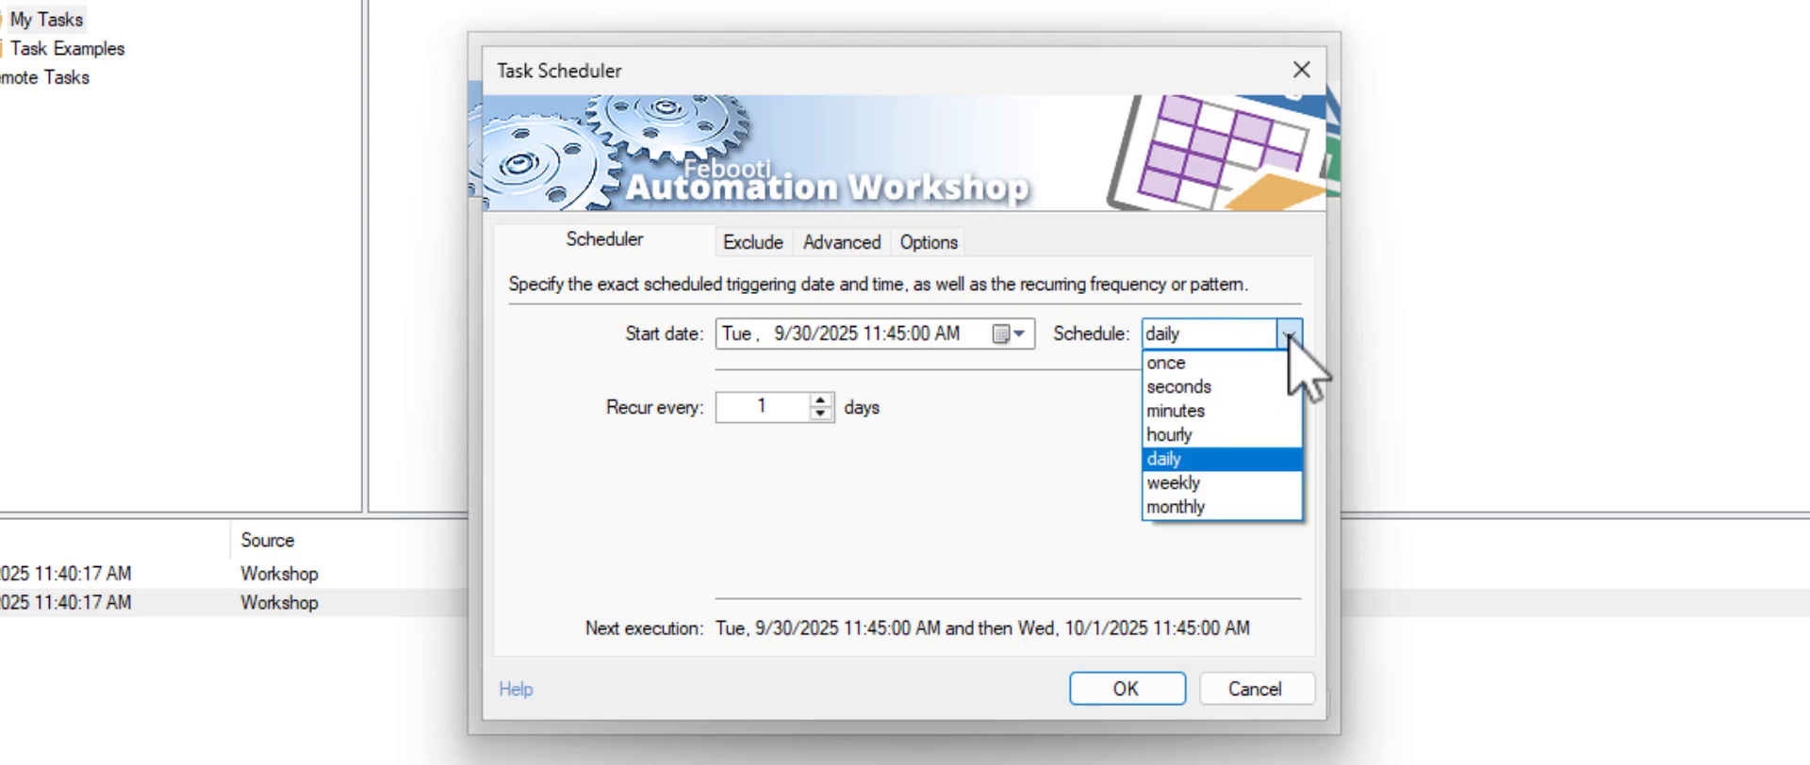
{"action": "left_click", "coordinate": [1266, 415]}
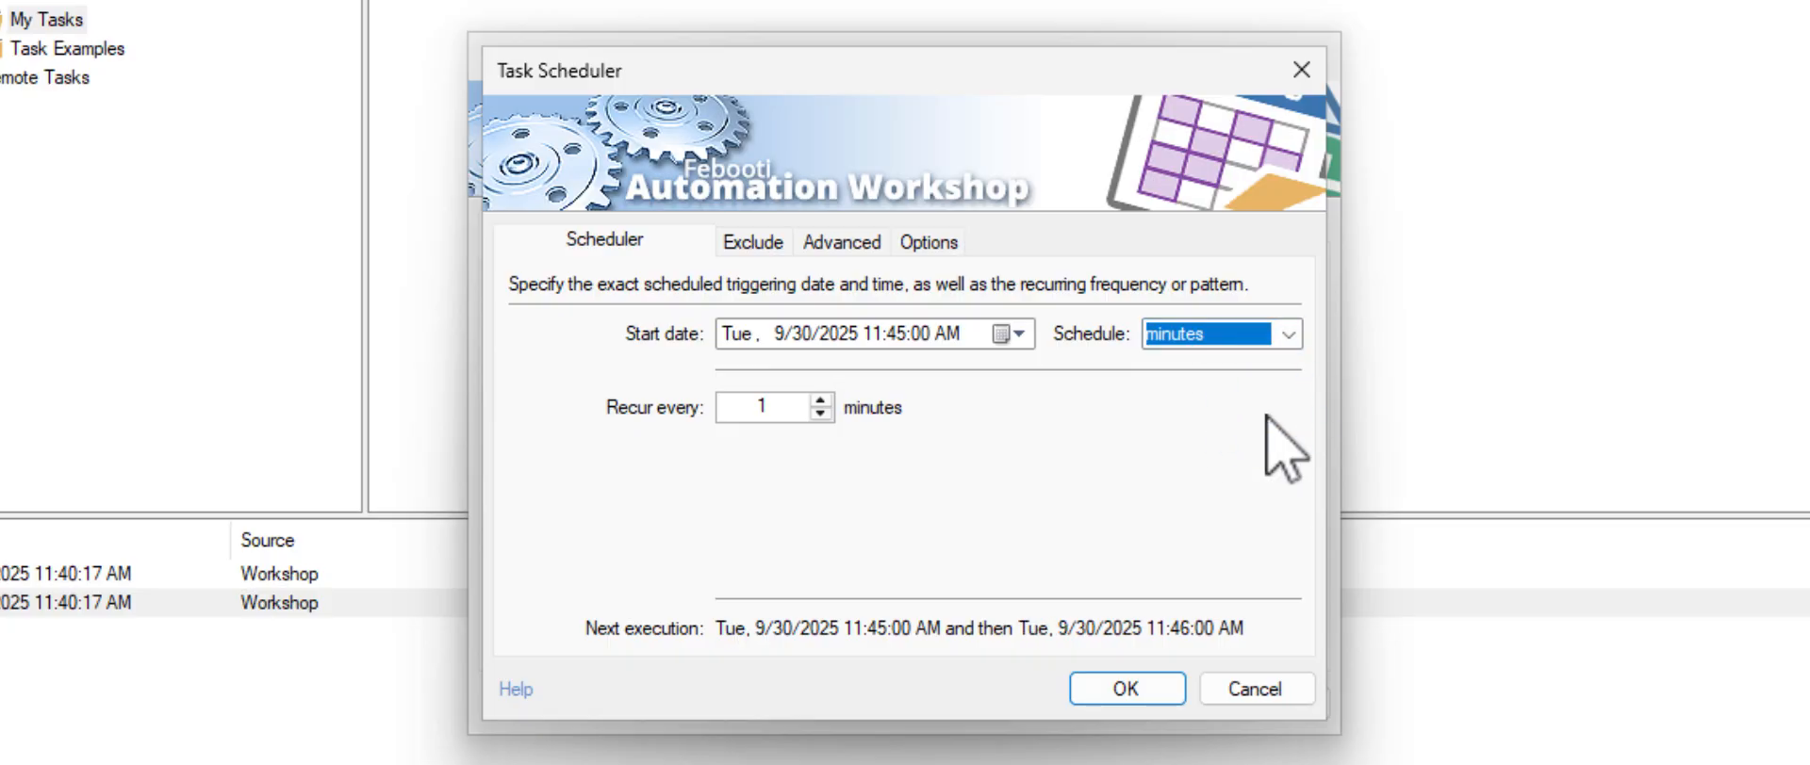
Exclude the weekdays Sunday and Saturday from the schedule and save the trigger
{"action": "left_click", "coordinate": [760, 243]}
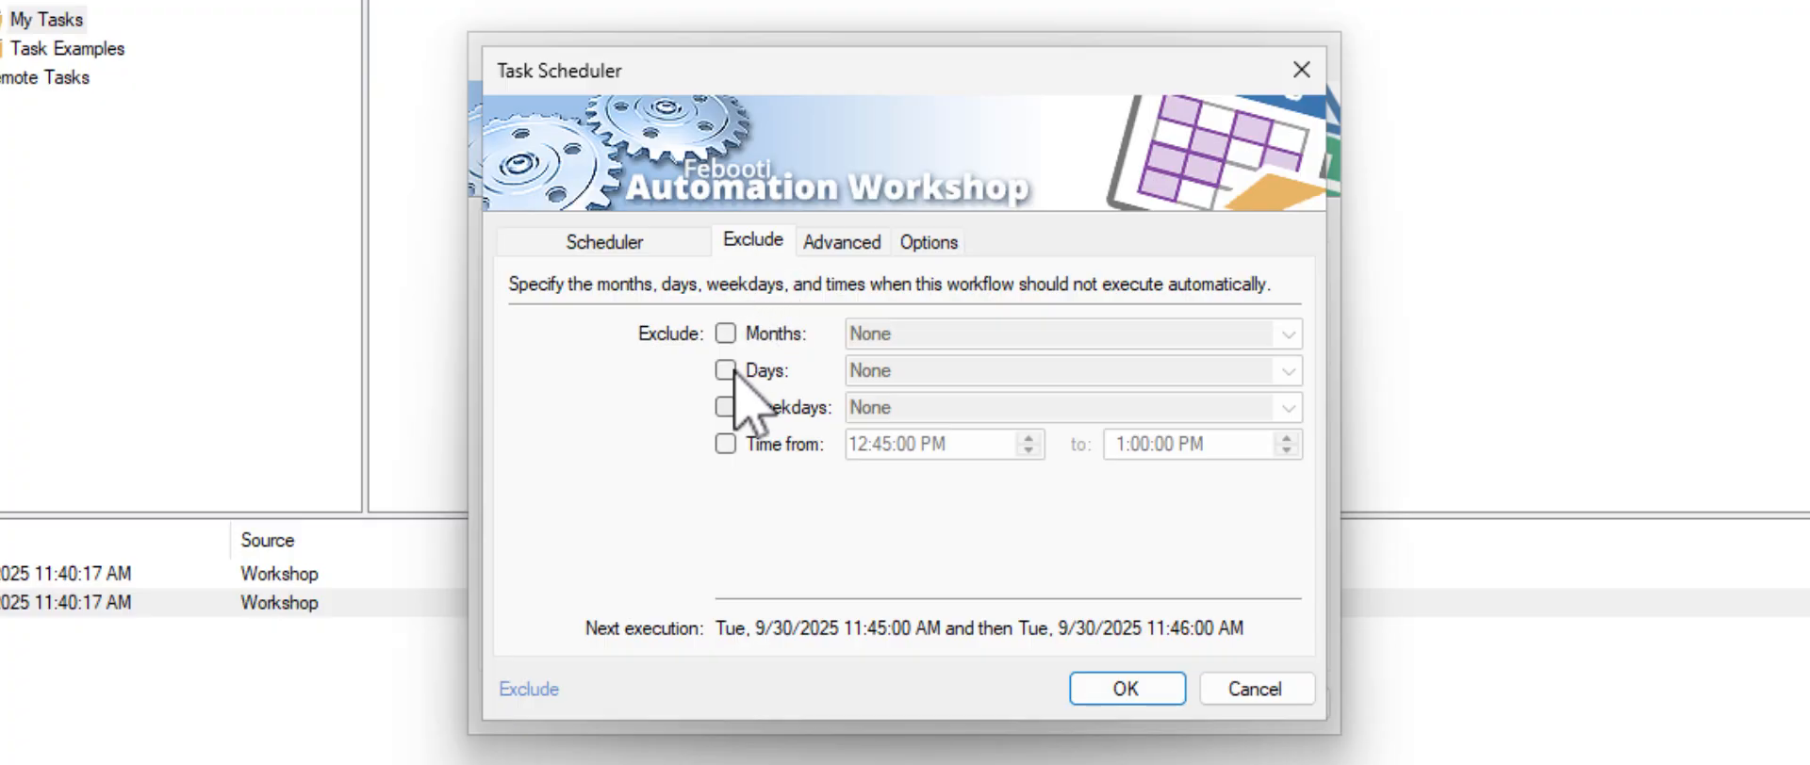
{"action": "left_click", "coordinate": [725, 408]}
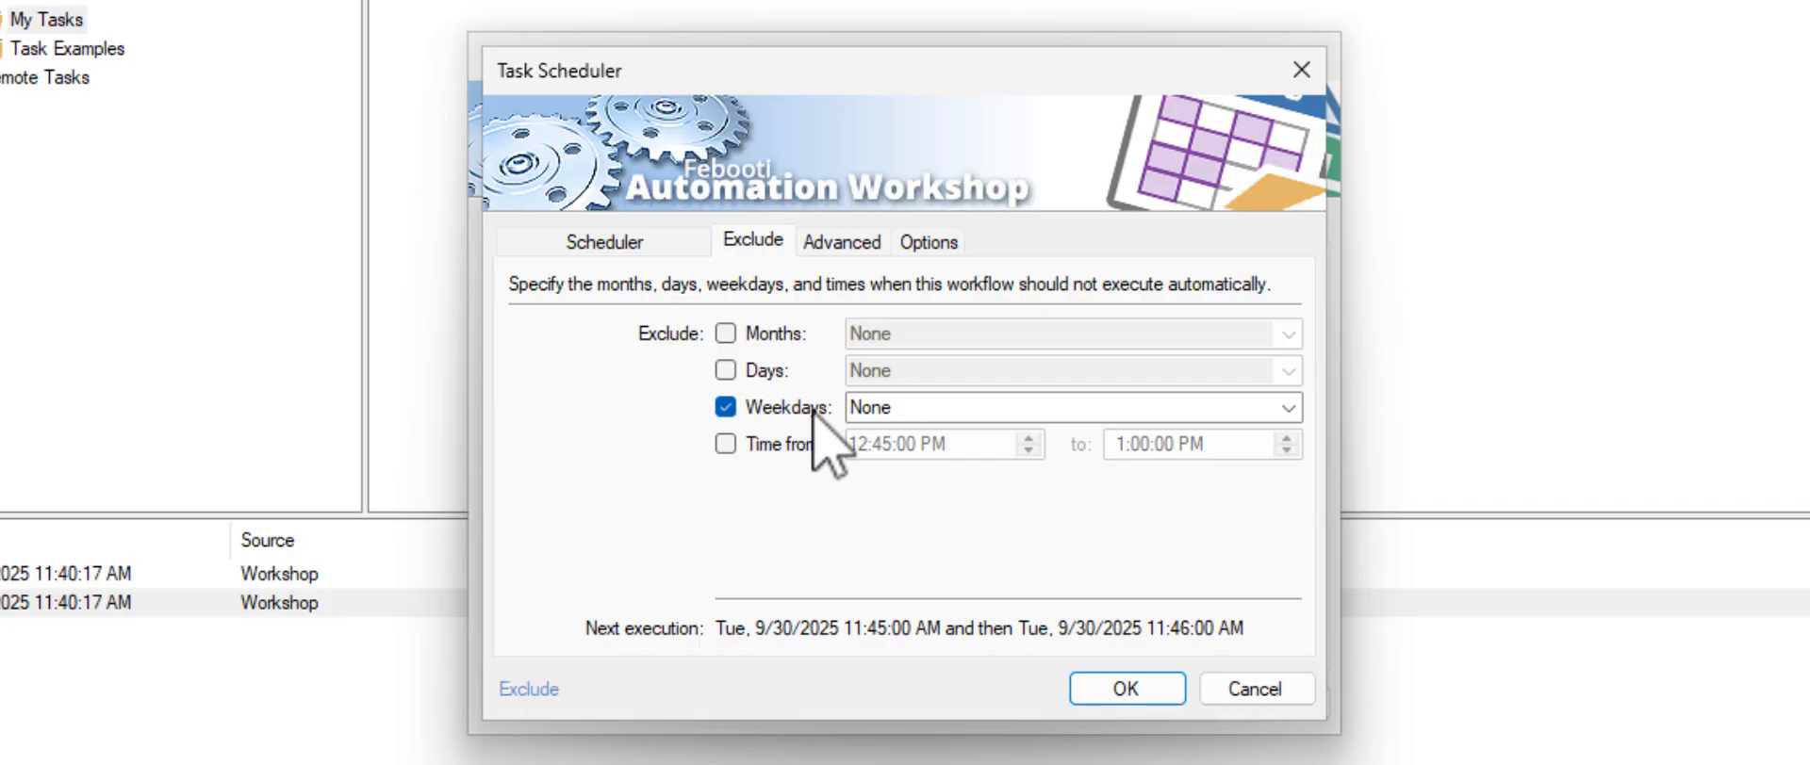
{"action": "left_click", "coordinate": [1294, 413]}
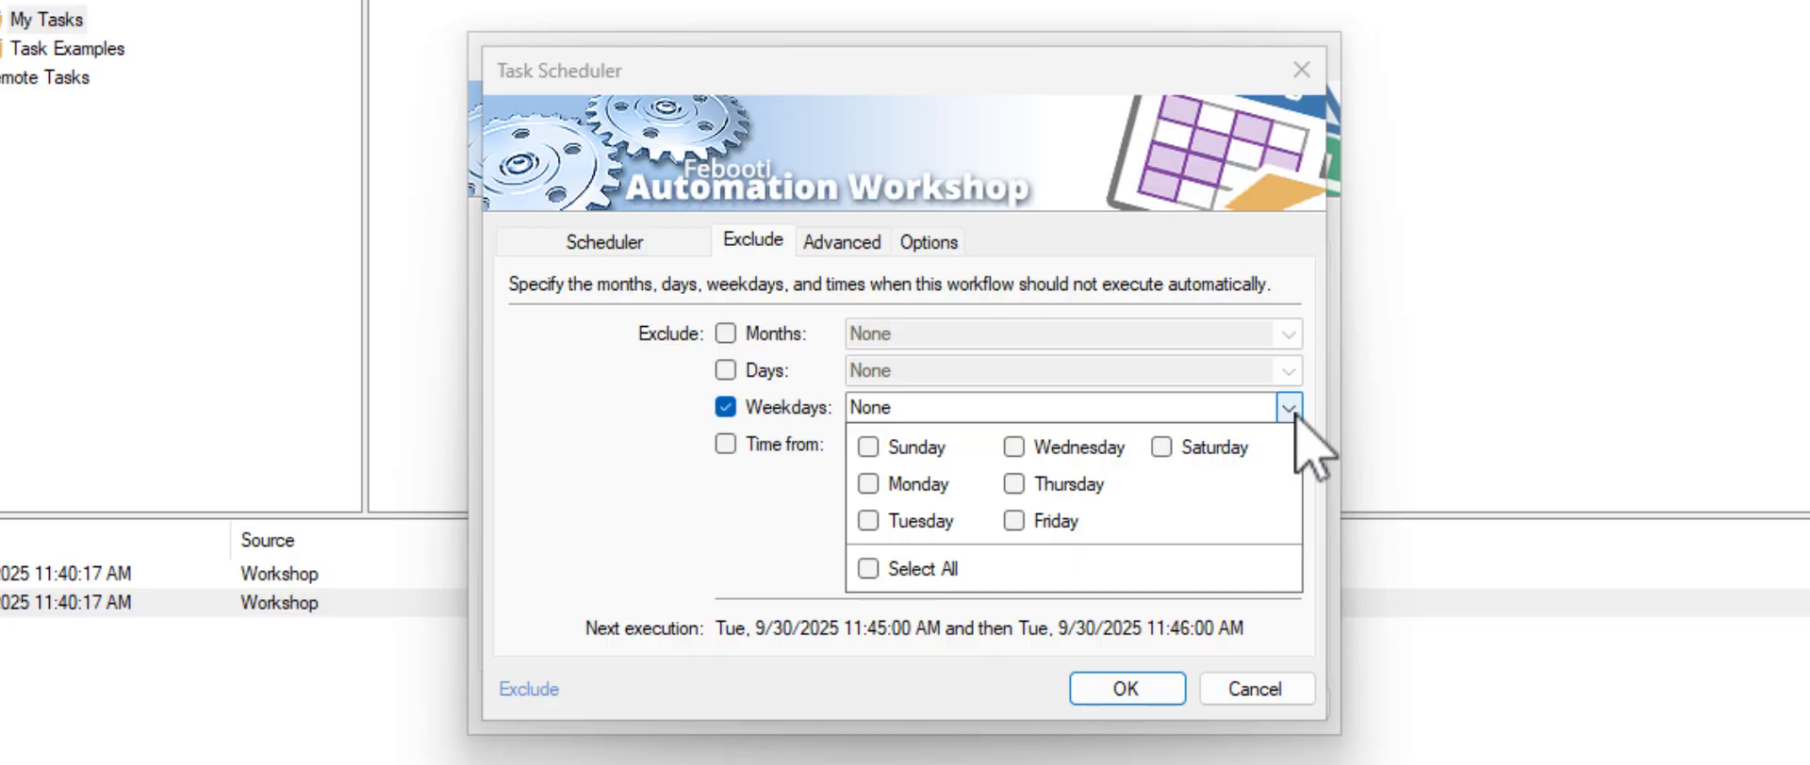
{"action": "left_click", "coordinate": [867, 448]}
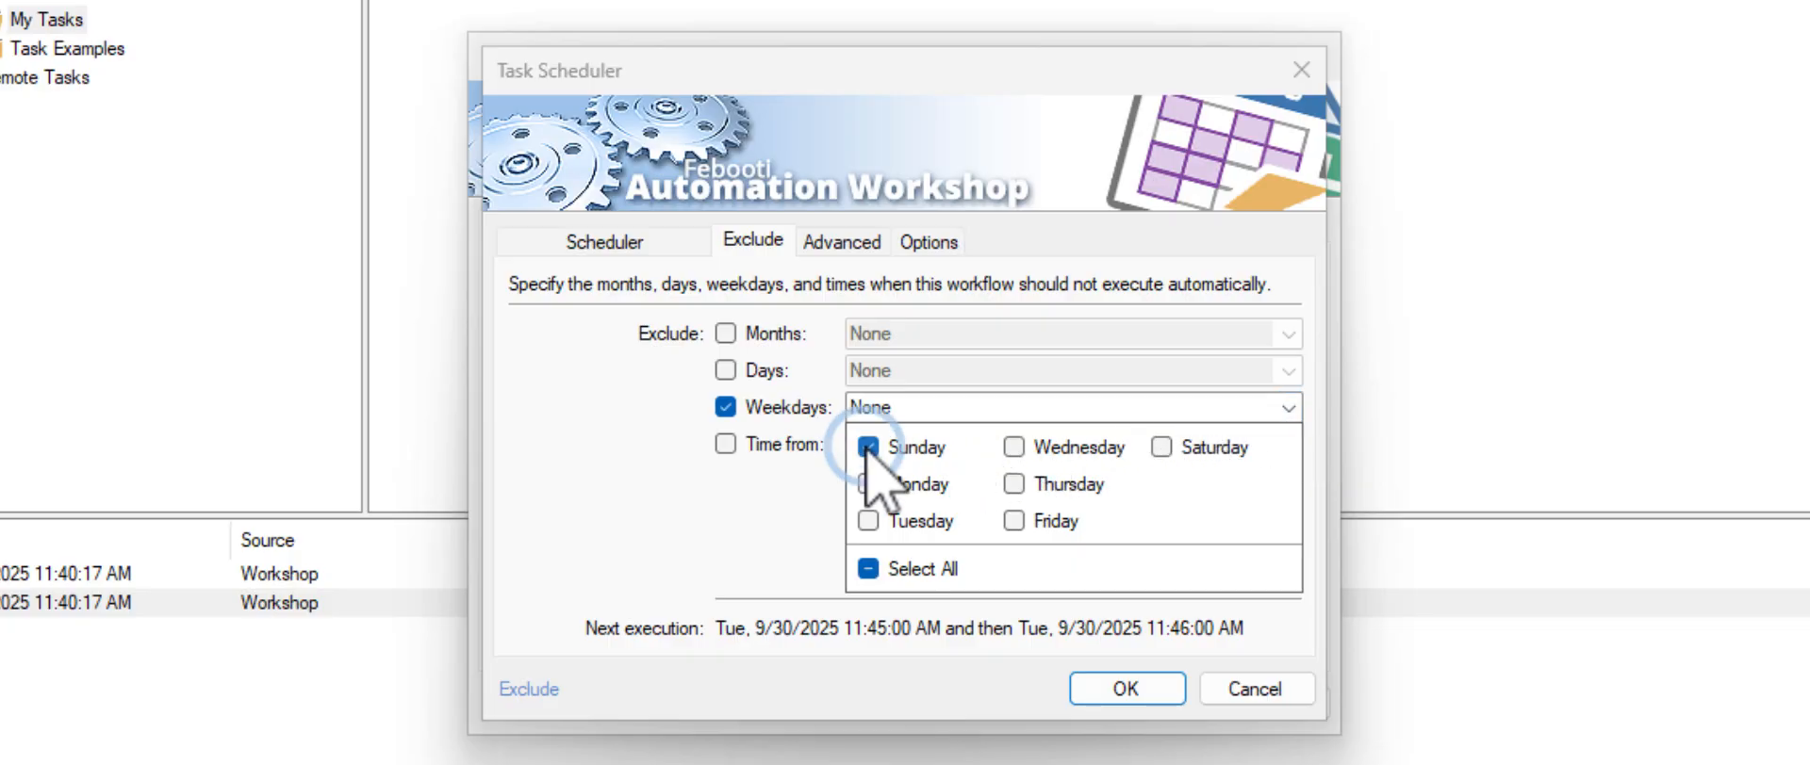
{"action": "left_click", "coordinate": [1166, 448]}
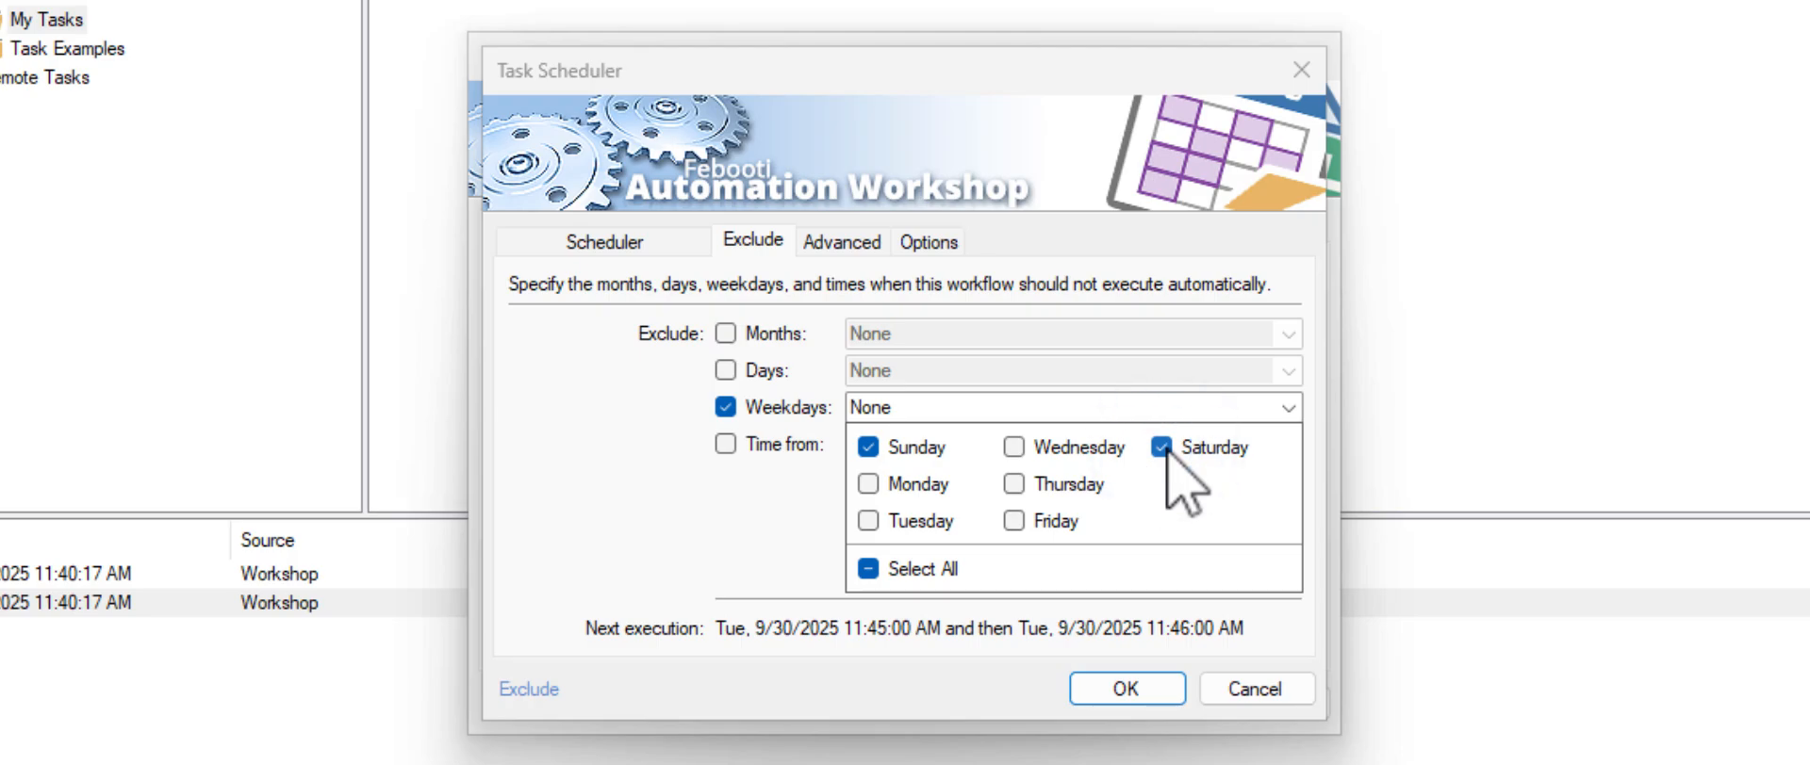
{"action": "left_click", "coordinate": [1289, 407]}
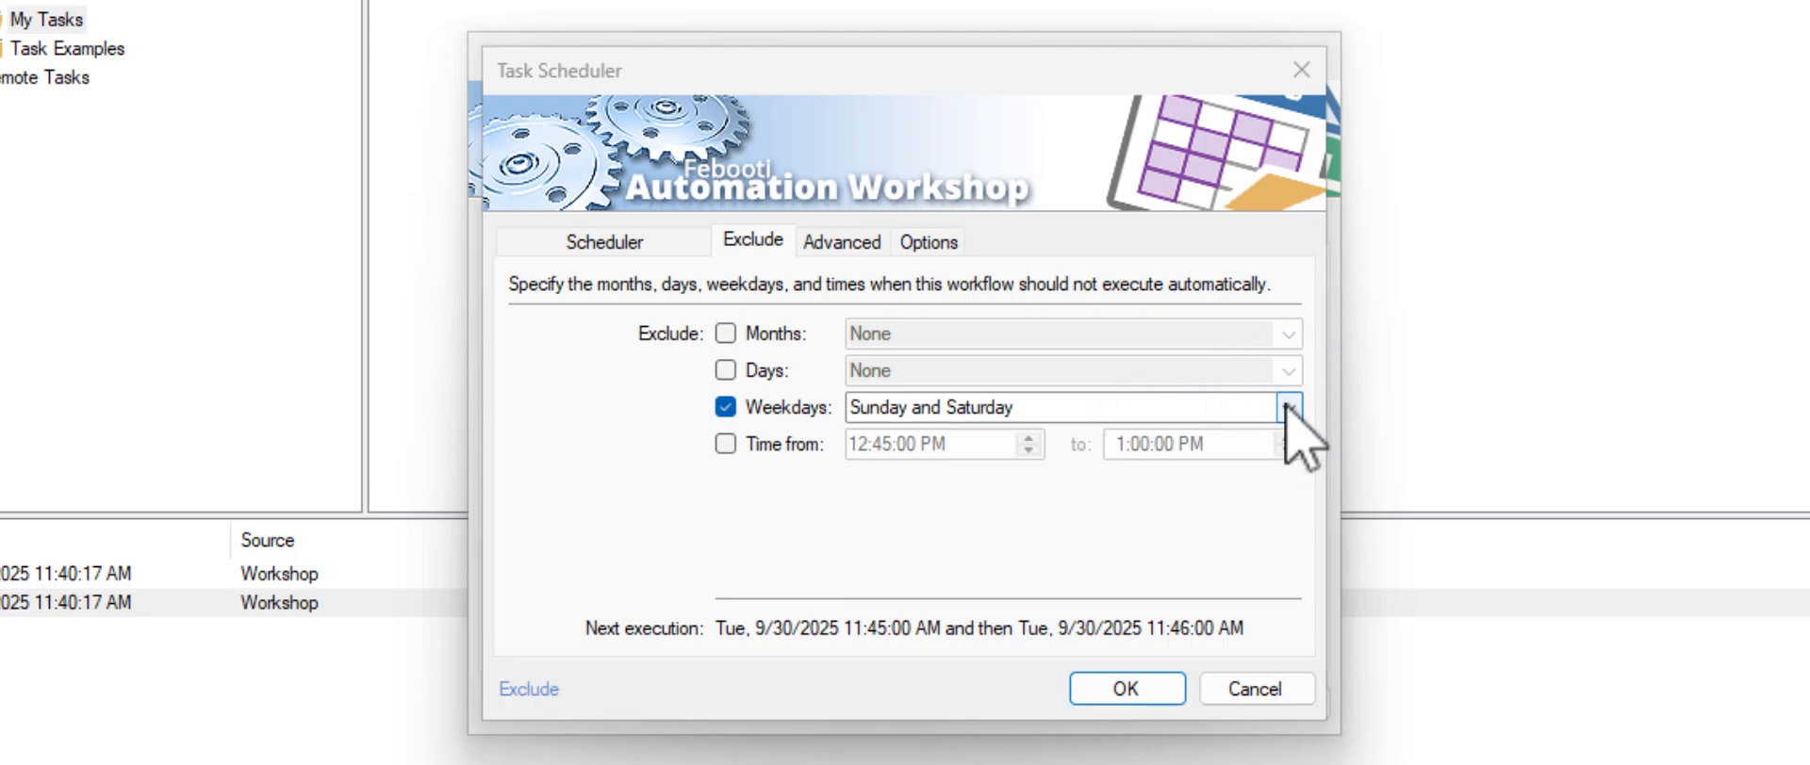
{"action": "left_click", "coordinate": [1179, 693]}
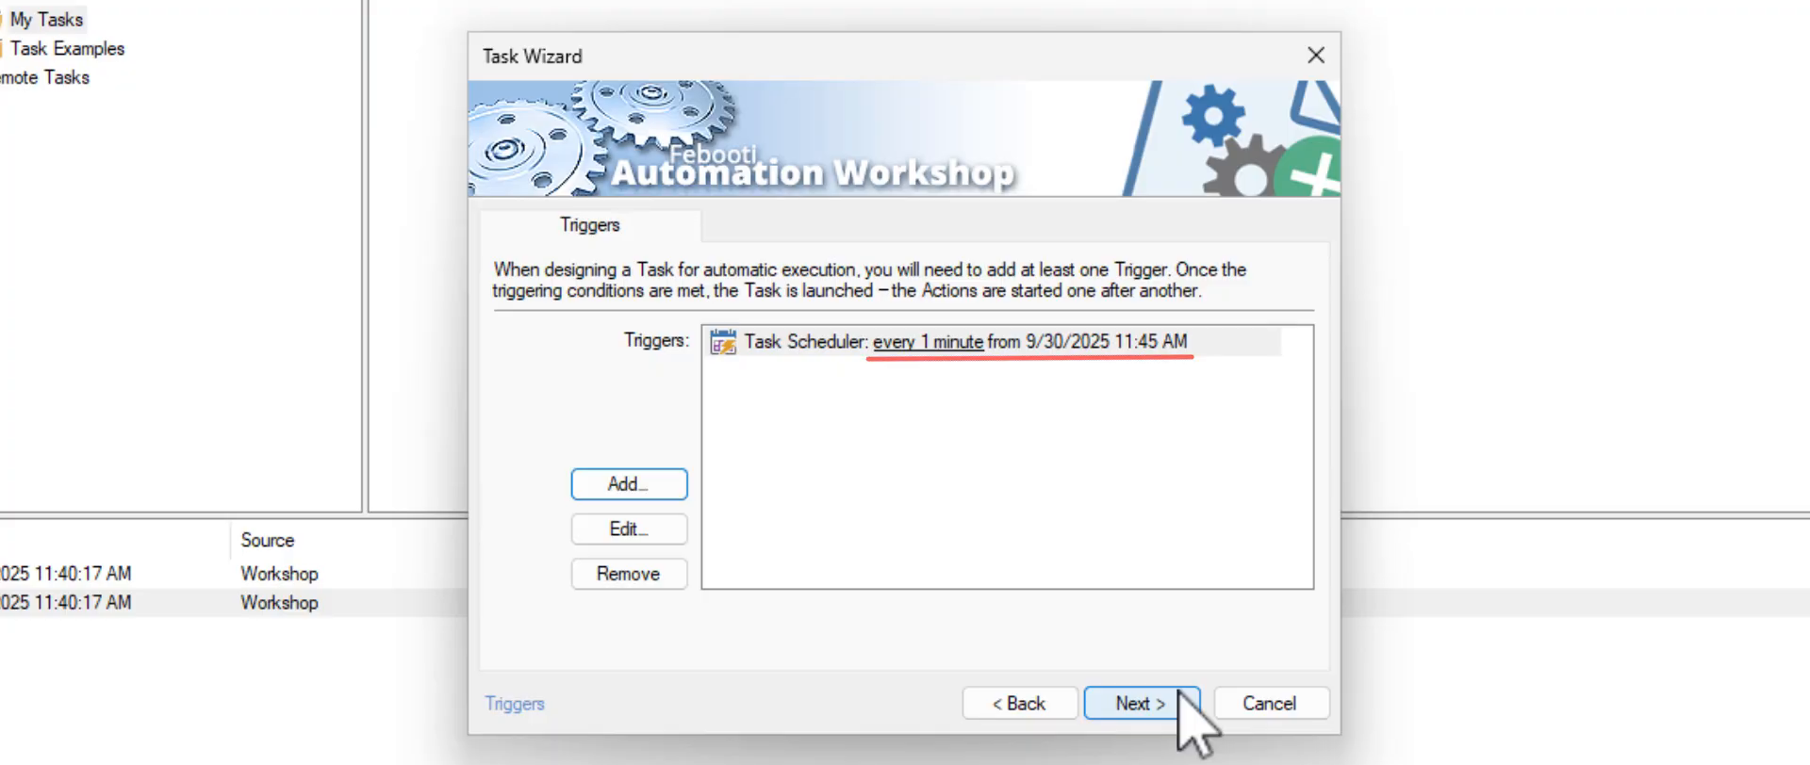
Continue to the task's actions and add a List Apps action that searches by name for BusinessApp.exe
{"action": "left_click", "coordinate": [1178, 693]}
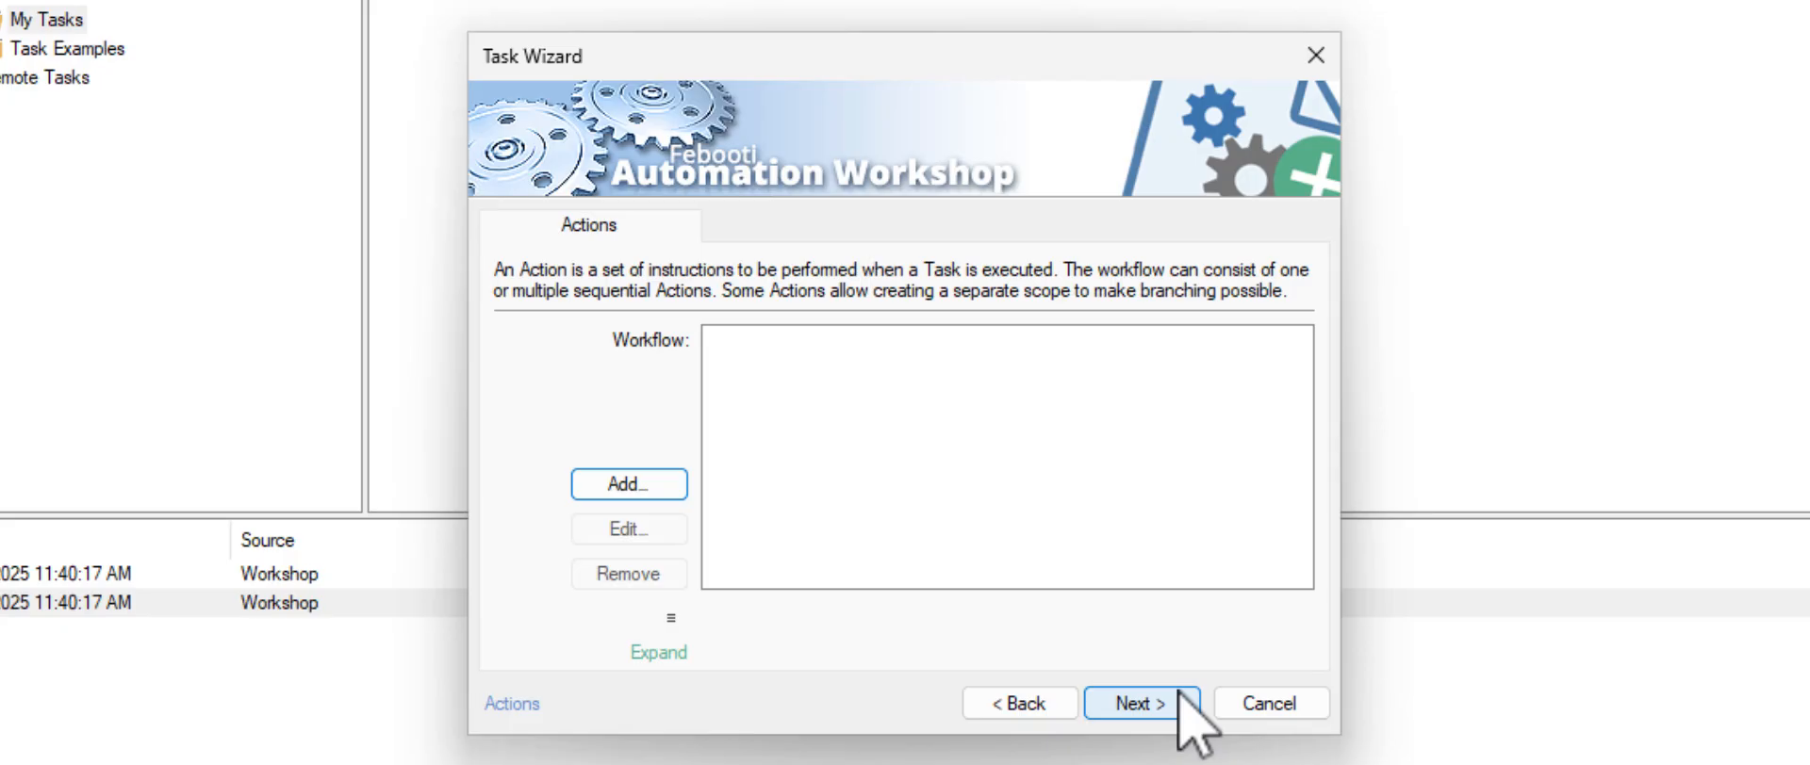
{"action": "left_click", "coordinate": [666, 493]}
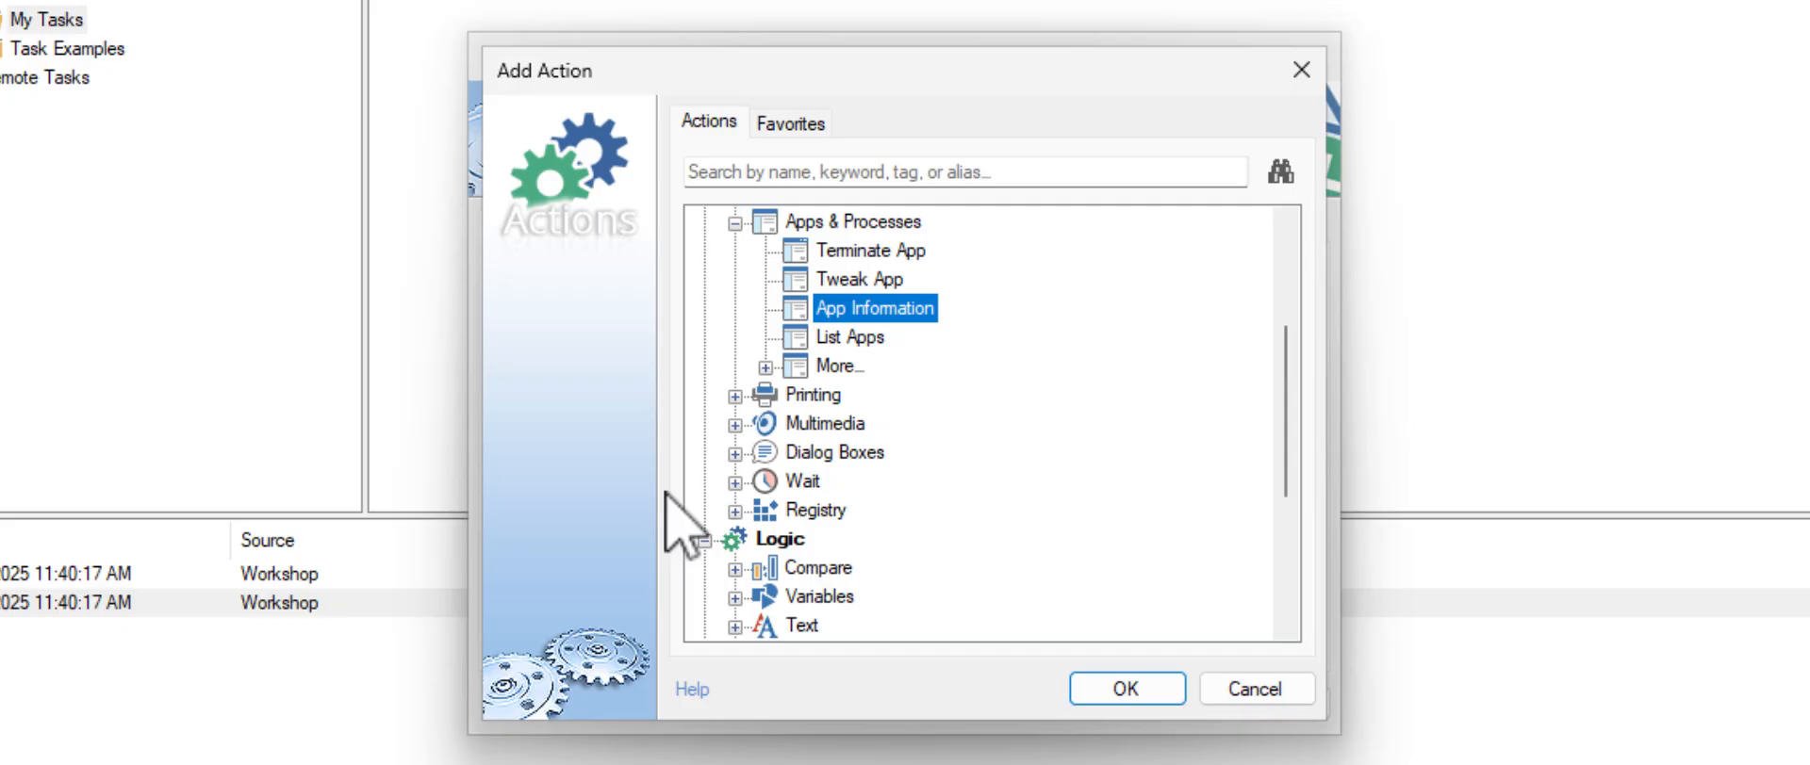
{"action": "left_click", "coordinate": [839, 340]}
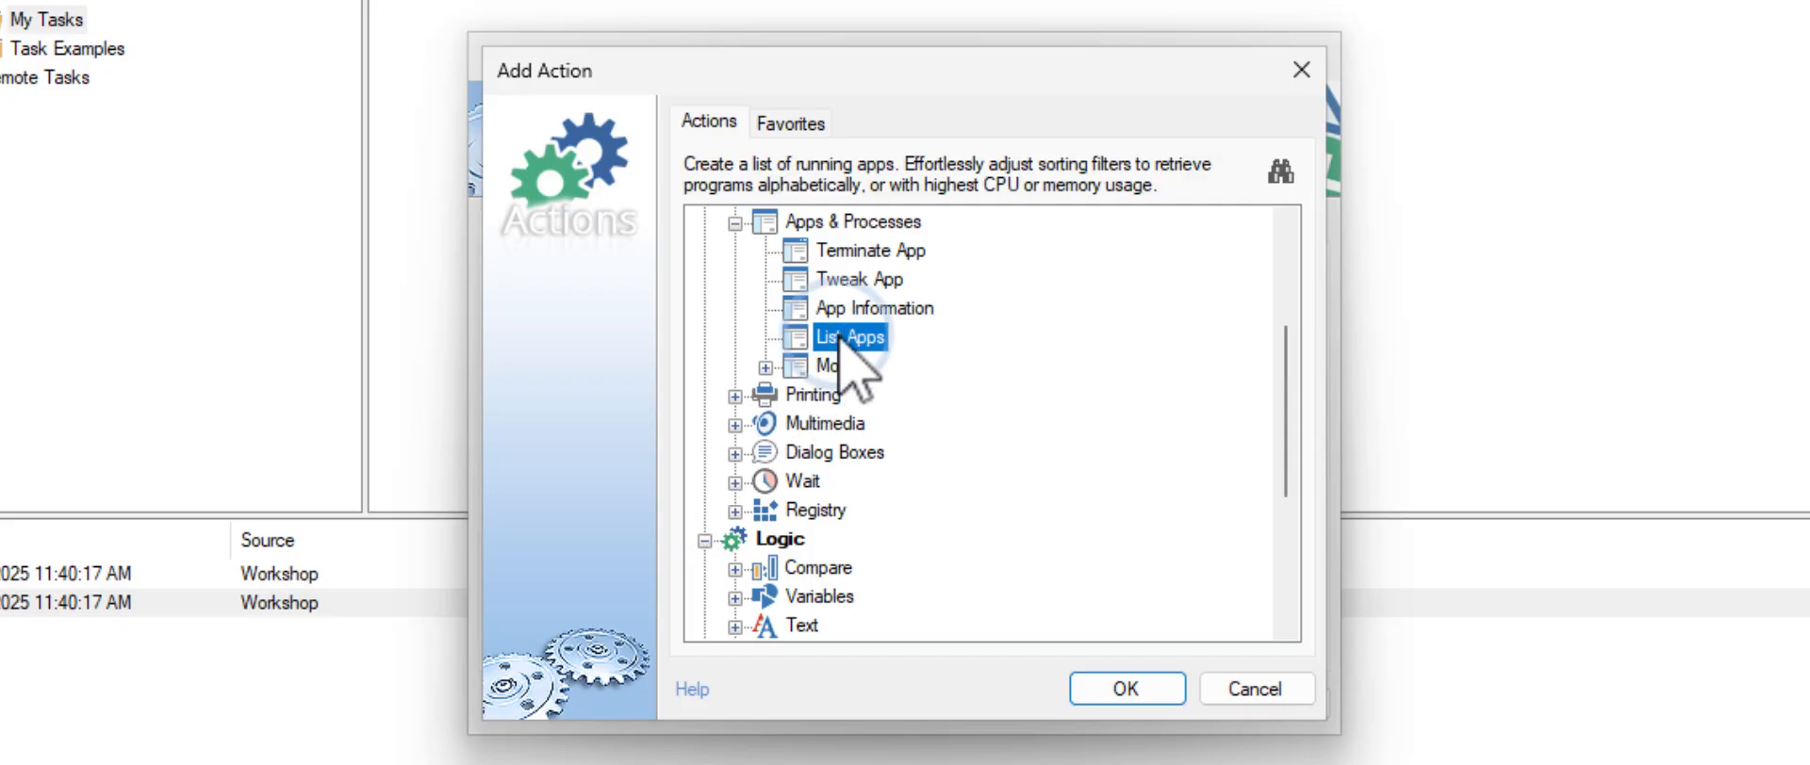
{"action": "left_click", "coordinate": [1167, 695]}
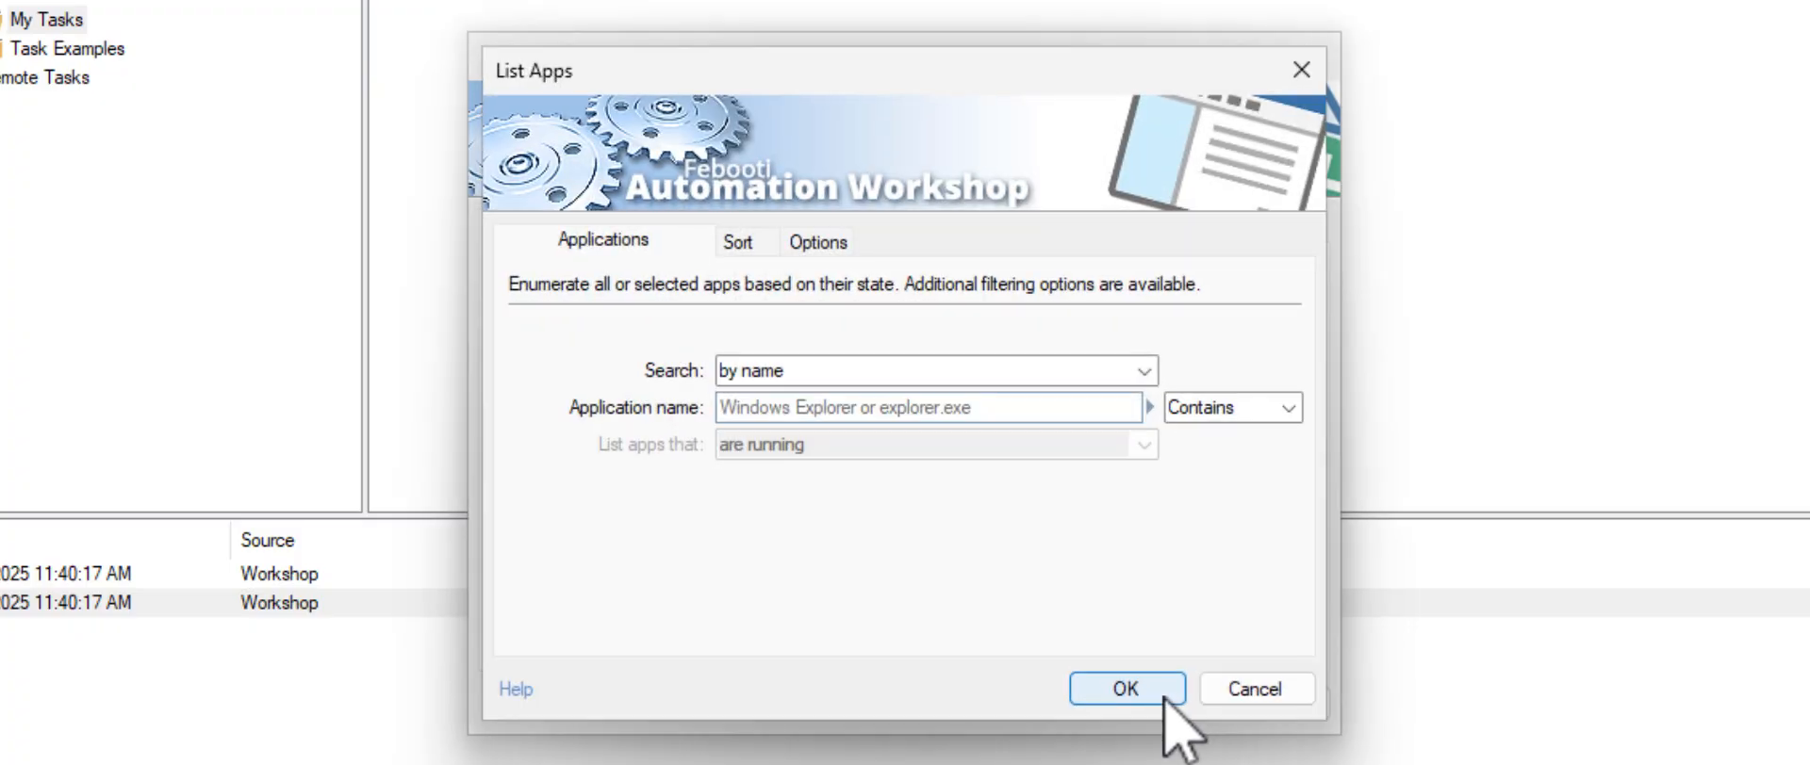
{"action": "left_click", "coordinate": [966, 411]}
{"action": "type", "text": "Bus"}
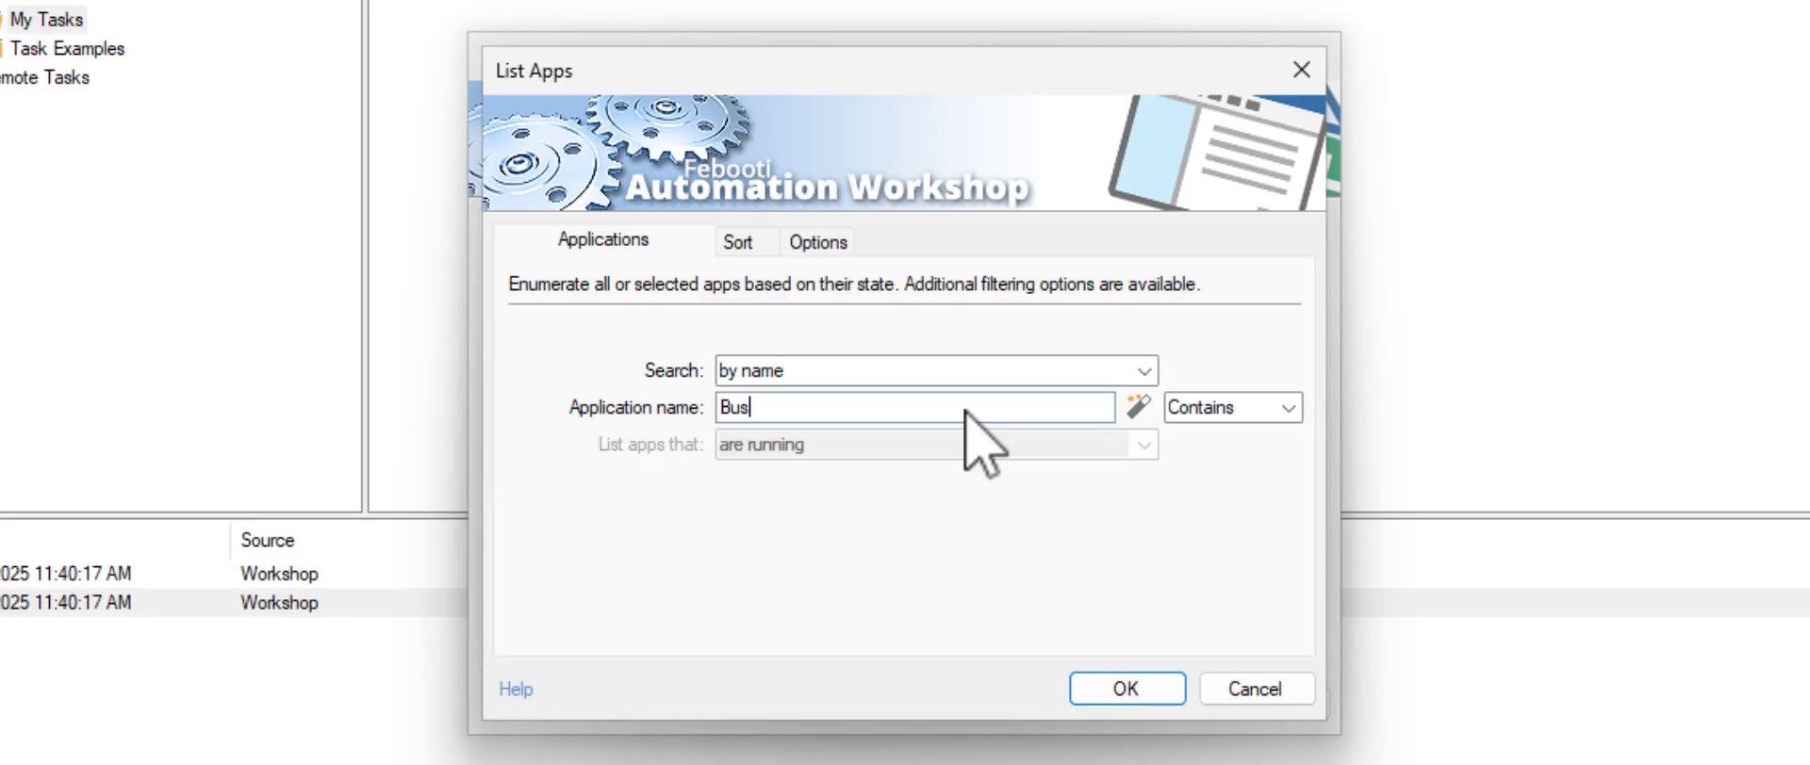
{"action": "type", "text": "inessApp.exe"}
{"action": "left_click", "coordinate": [1156, 687]}
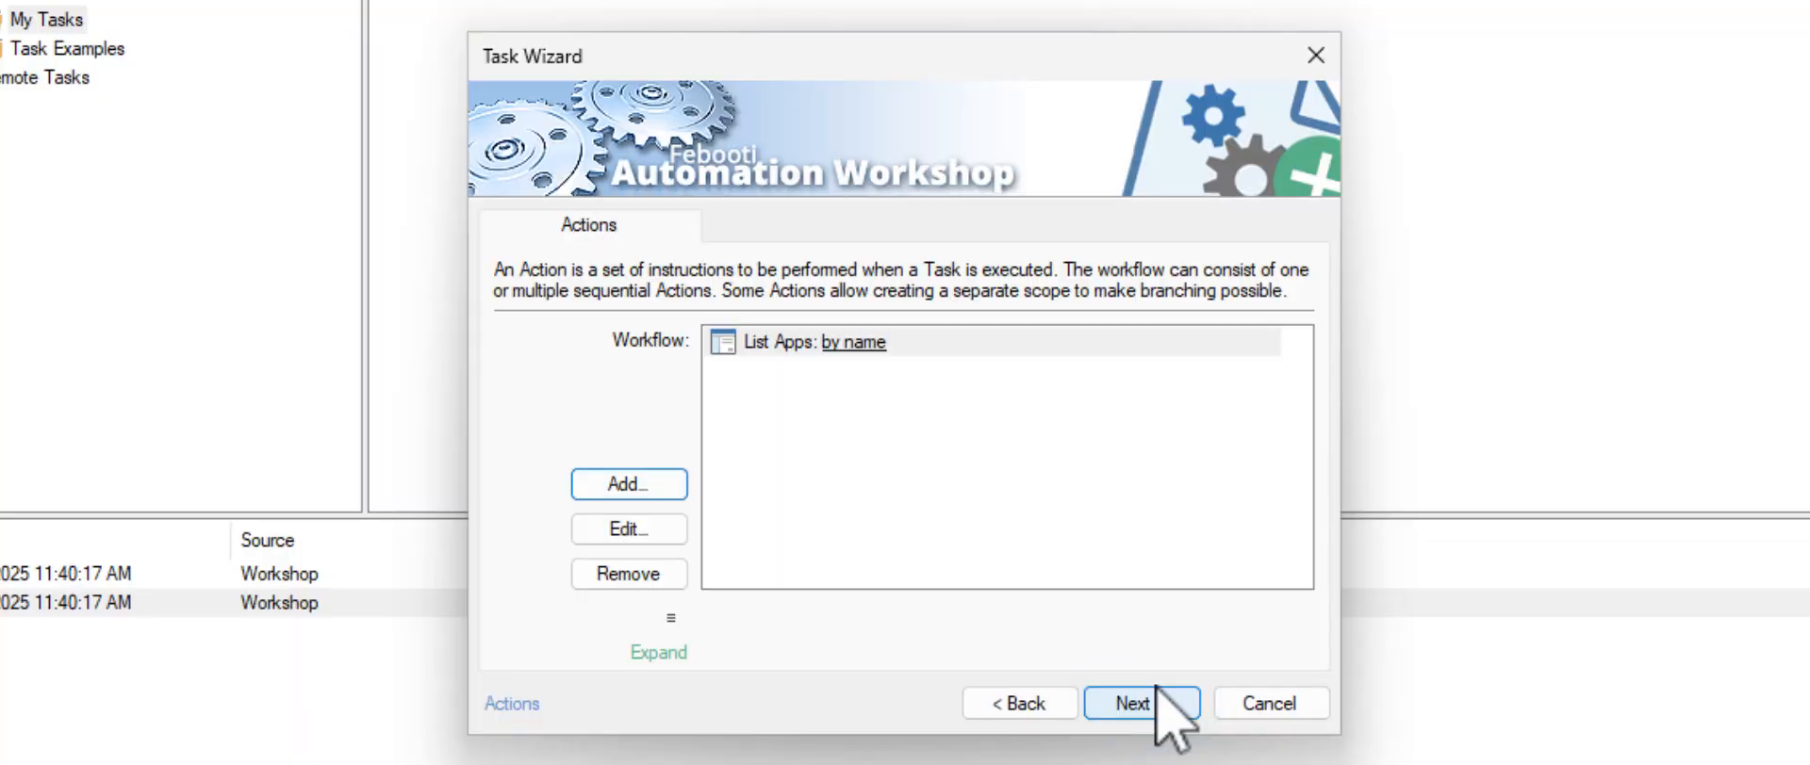
Search the available actions for "for each" and add a For Each action after List Apps
{"action": "left_click", "coordinate": [660, 484]}
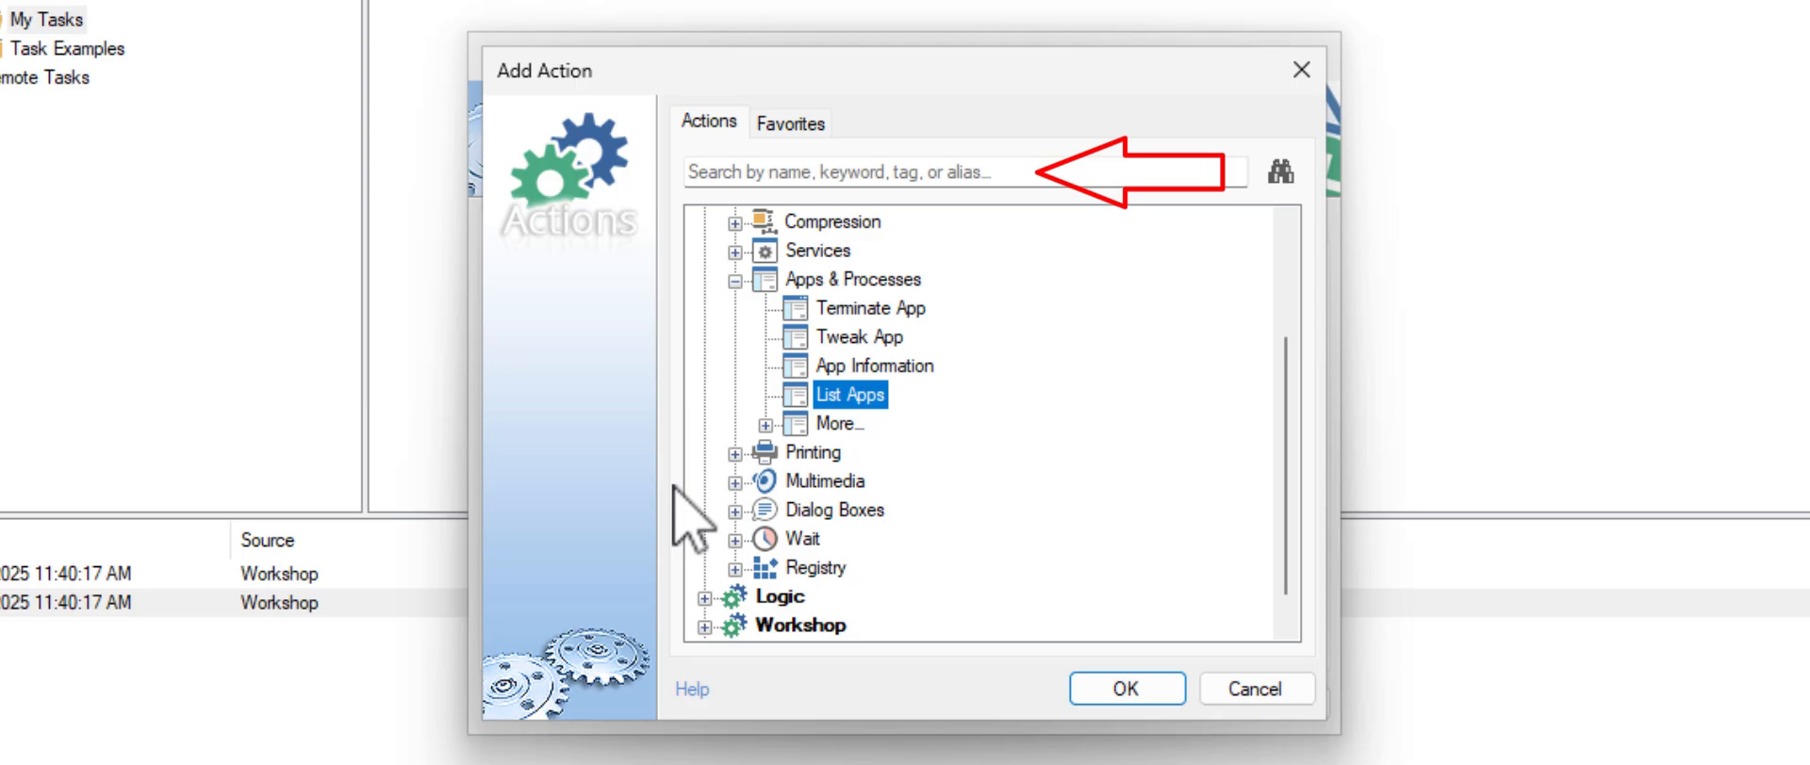
{"action": "type", "text": "for"}
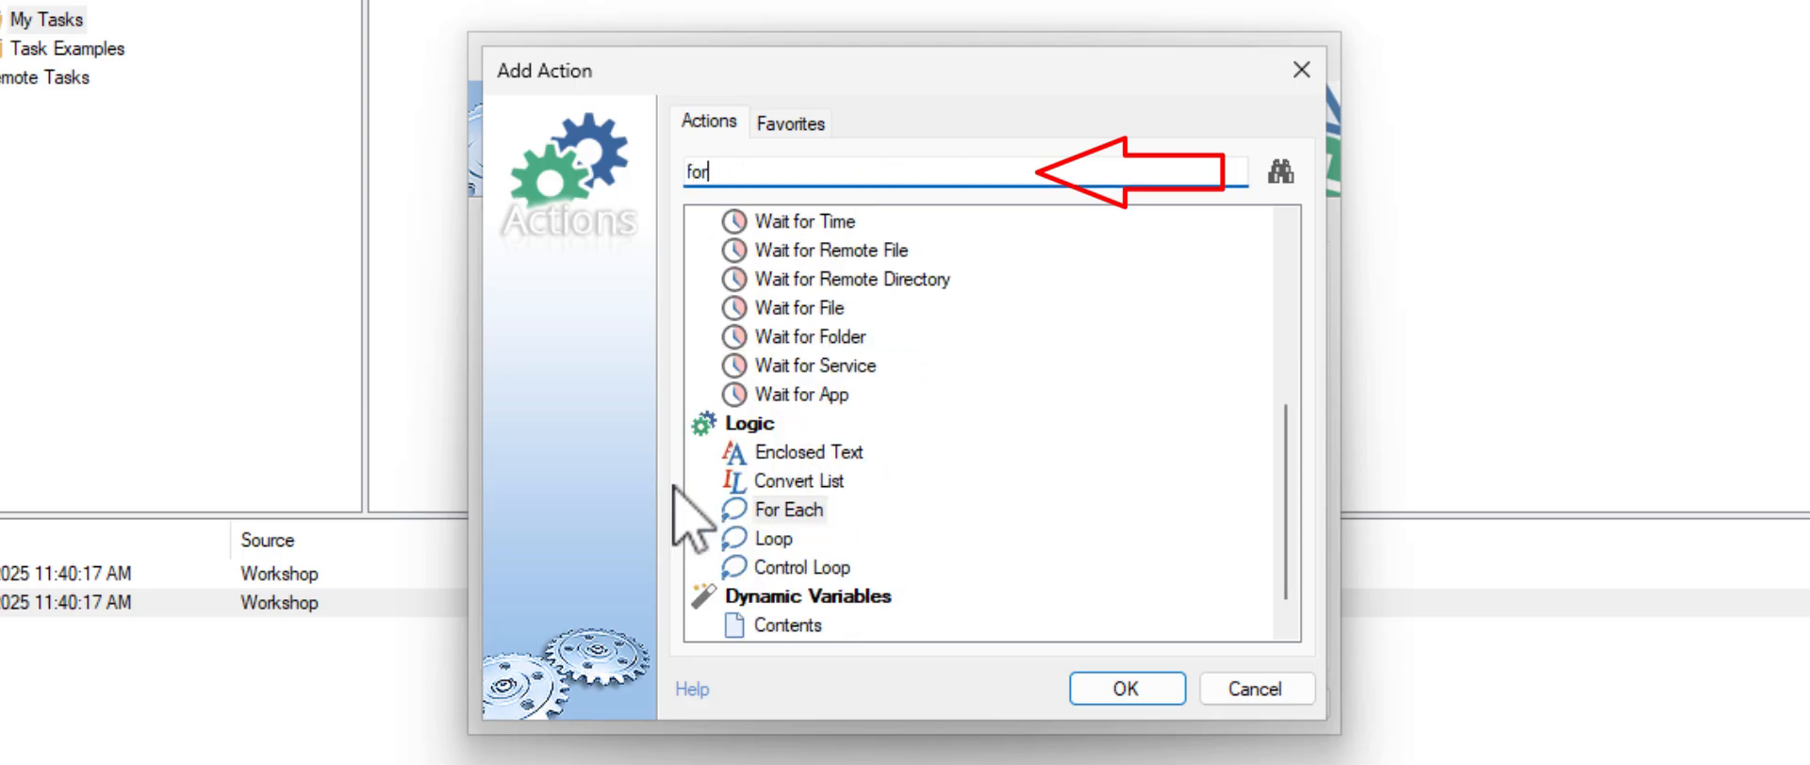
{"action": "type", "text": " each"}
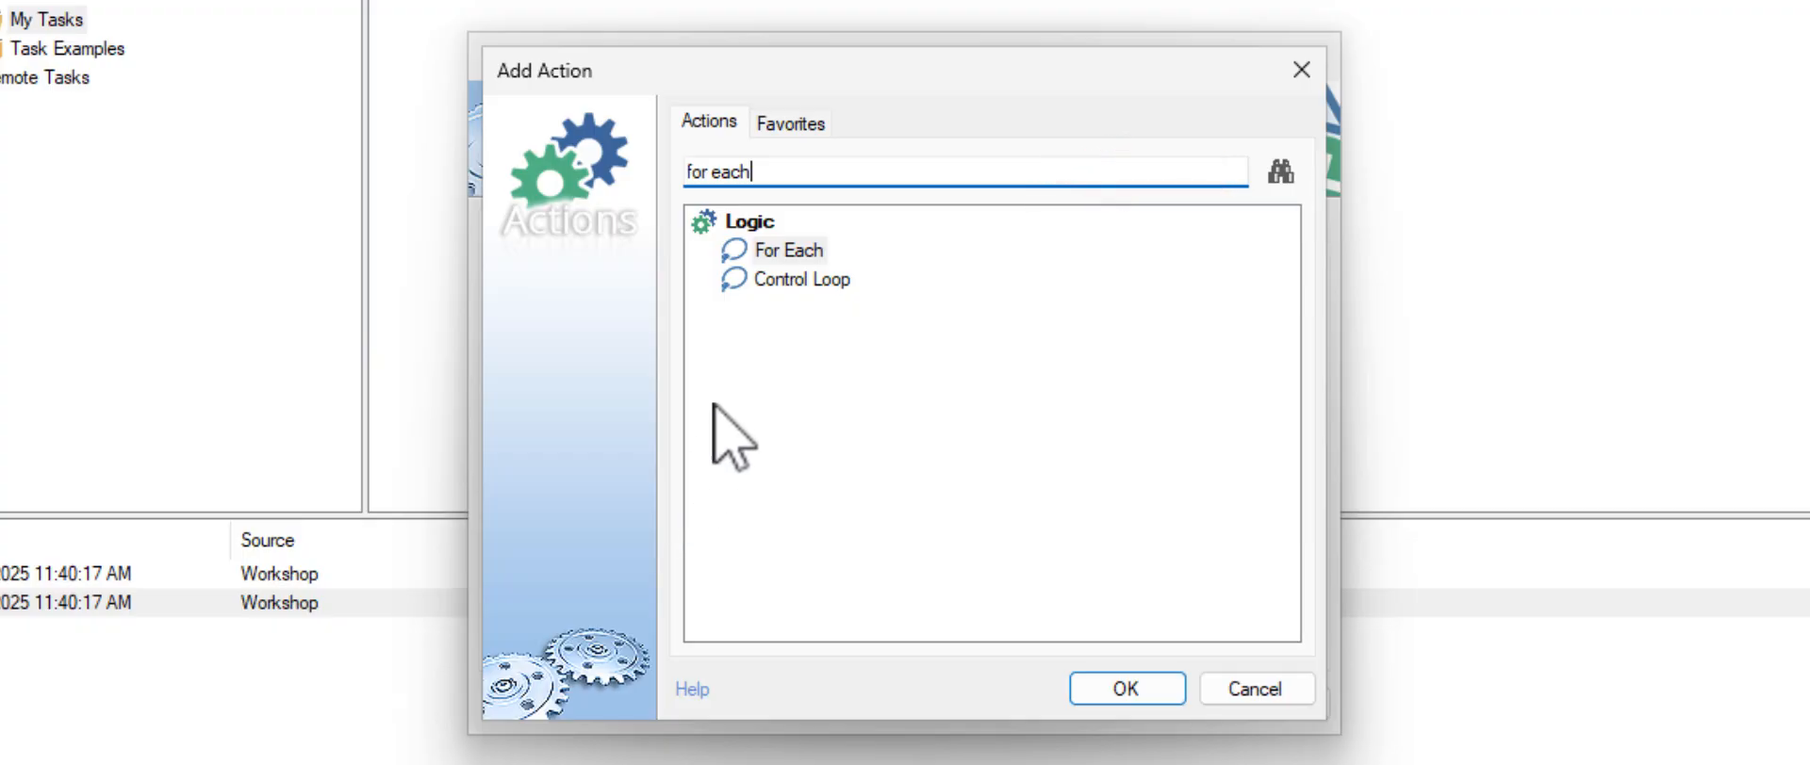
{"action": "left_click", "coordinate": [788, 257]}
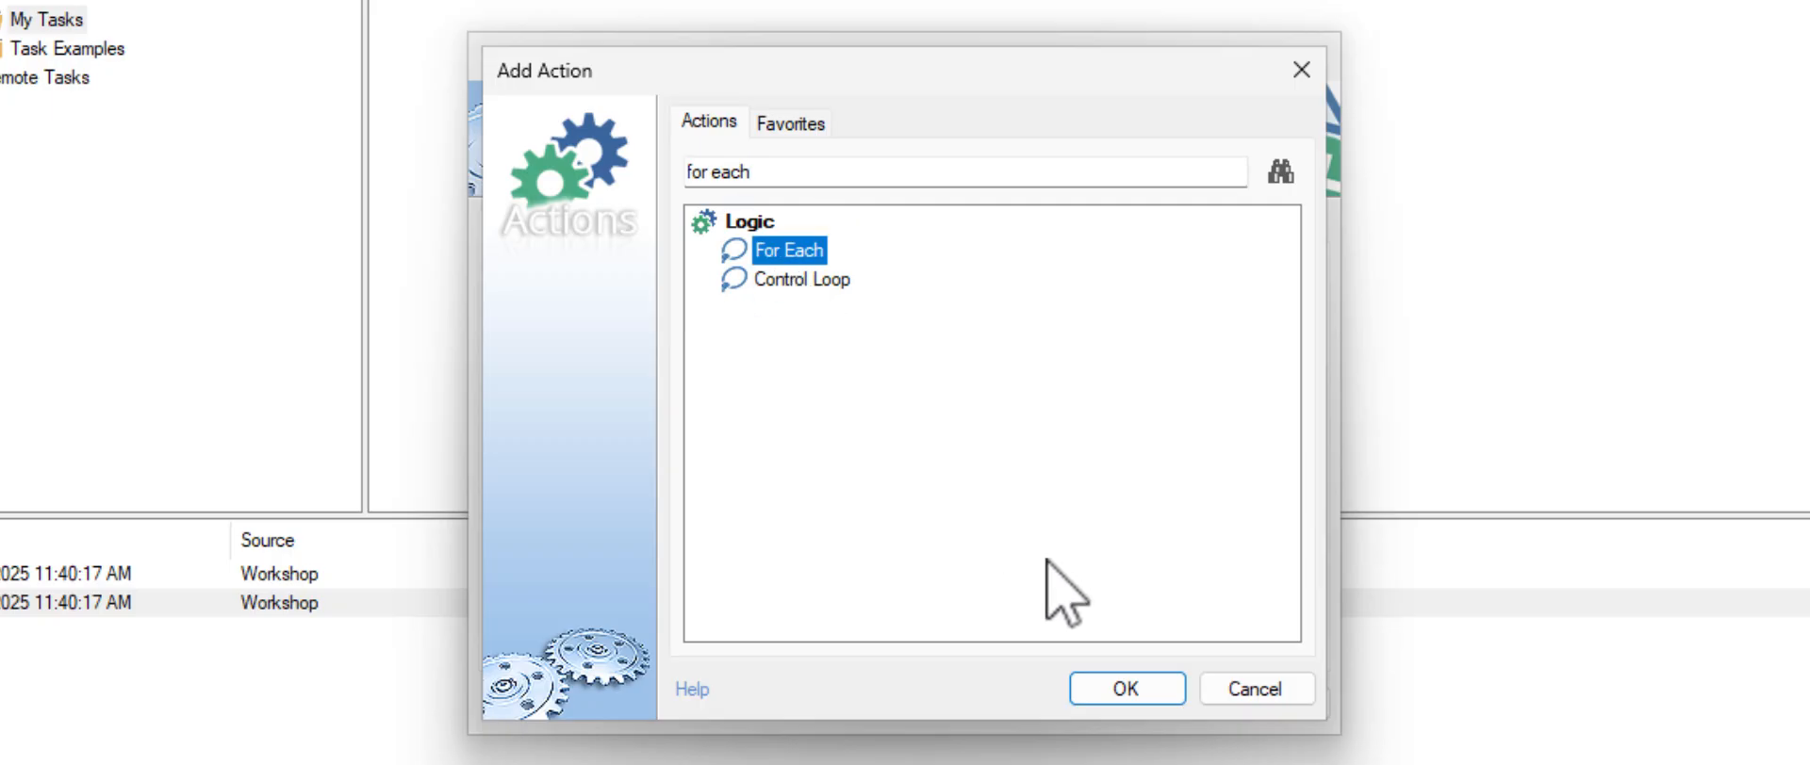
{"action": "left_click", "coordinate": [1161, 692]}
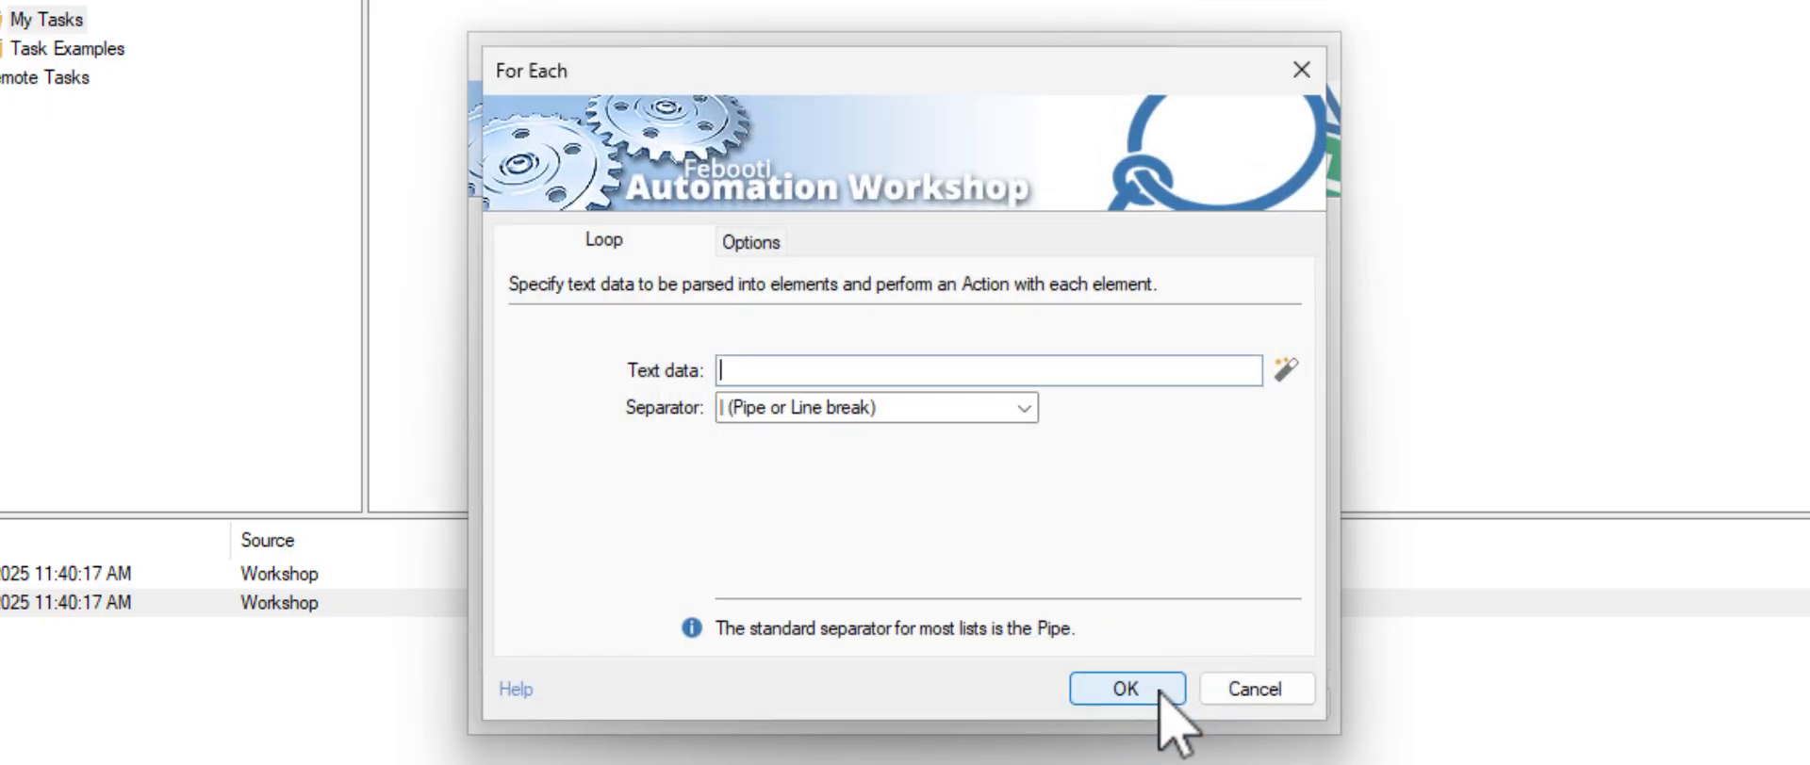
Set the For Each loop's text data to the List of IDs variable from List Apps and save the action
{"action": "left_click", "coordinate": [1286, 370]}
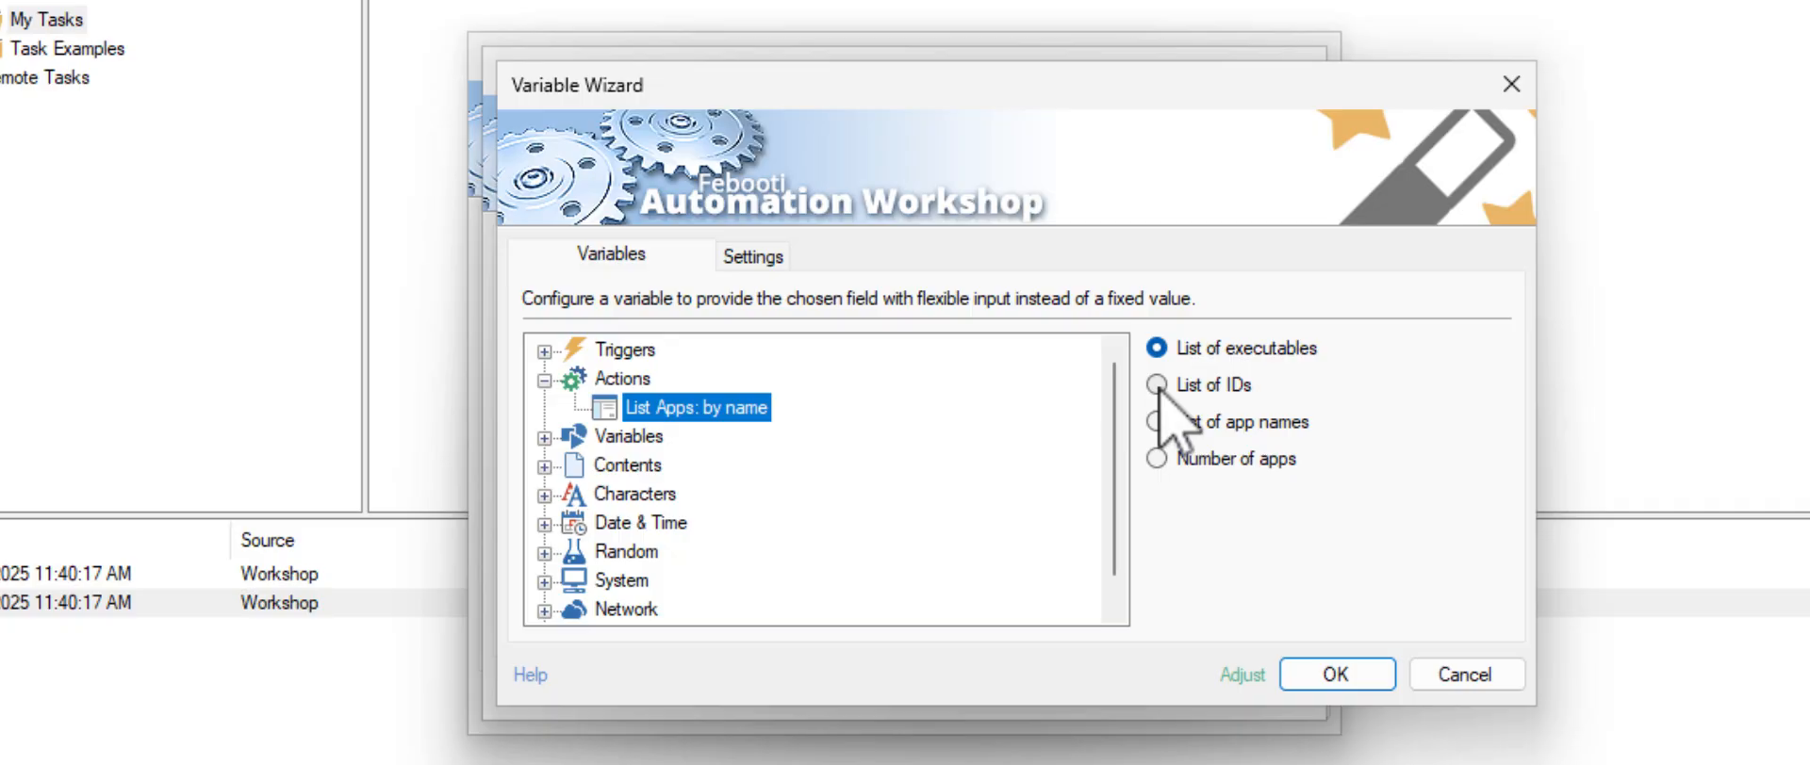
{"action": "left_click", "coordinate": [1157, 387]}
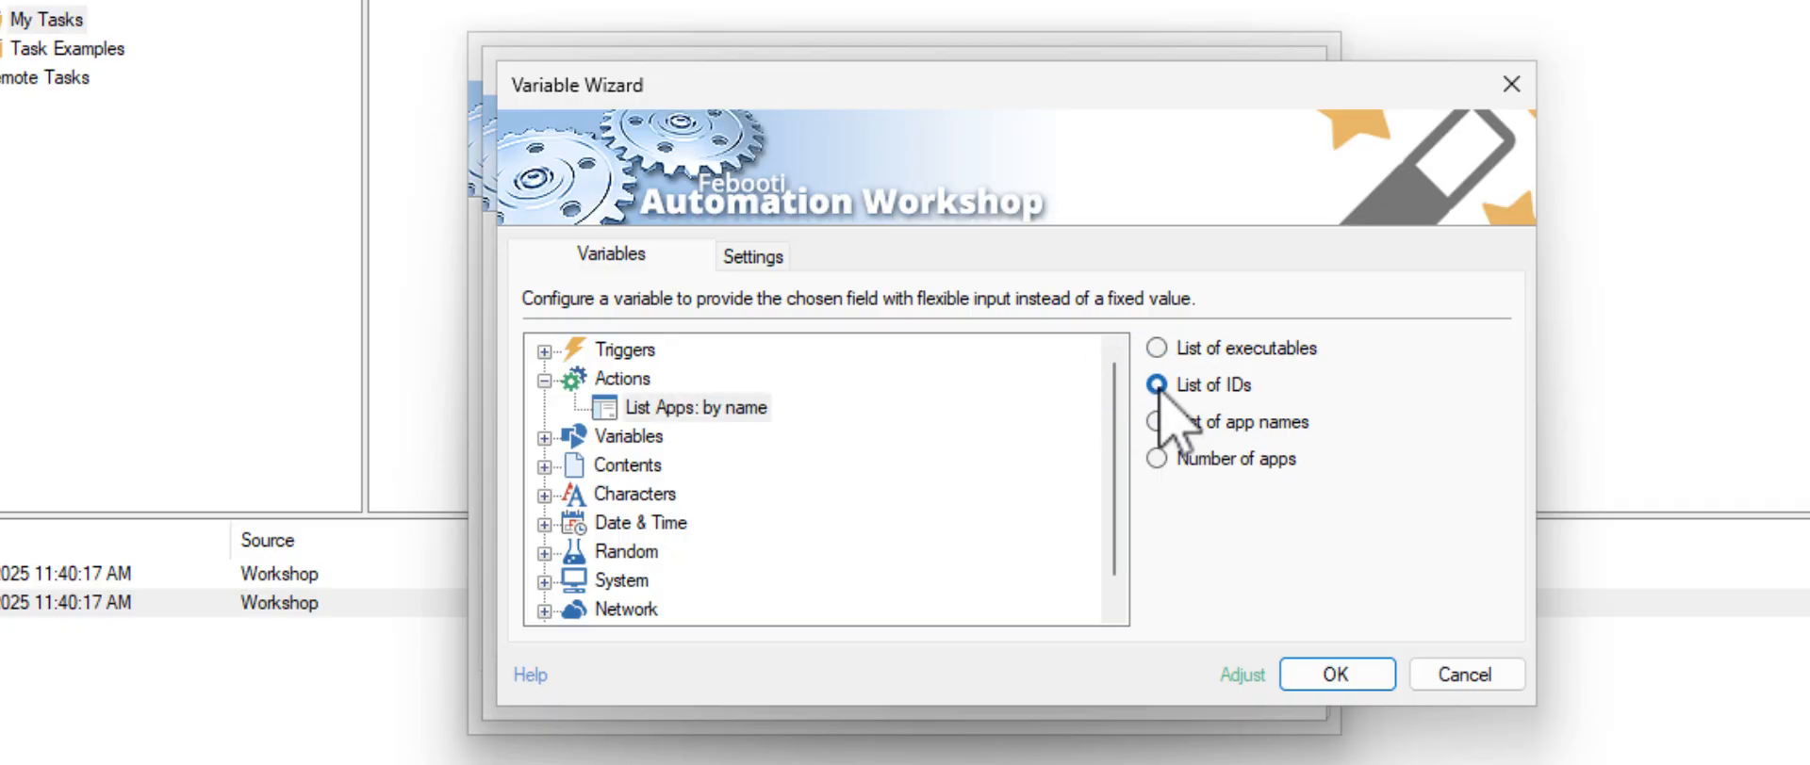
{"action": "left_click", "coordinate": [1375, 673]}
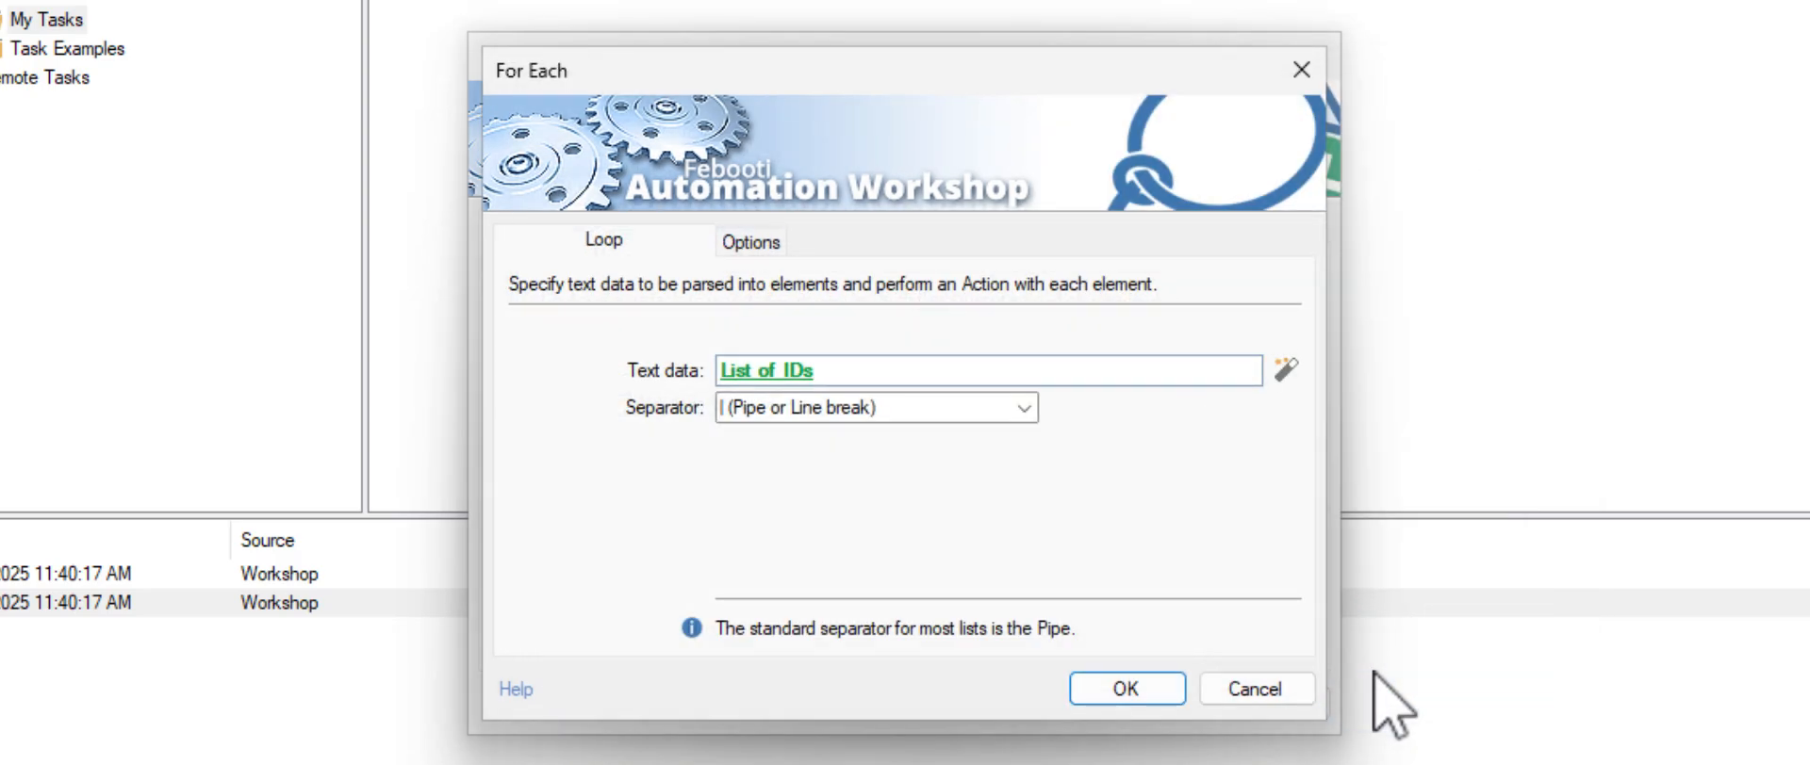
{"action": "left_click", "coordinate": [1165, 688]}
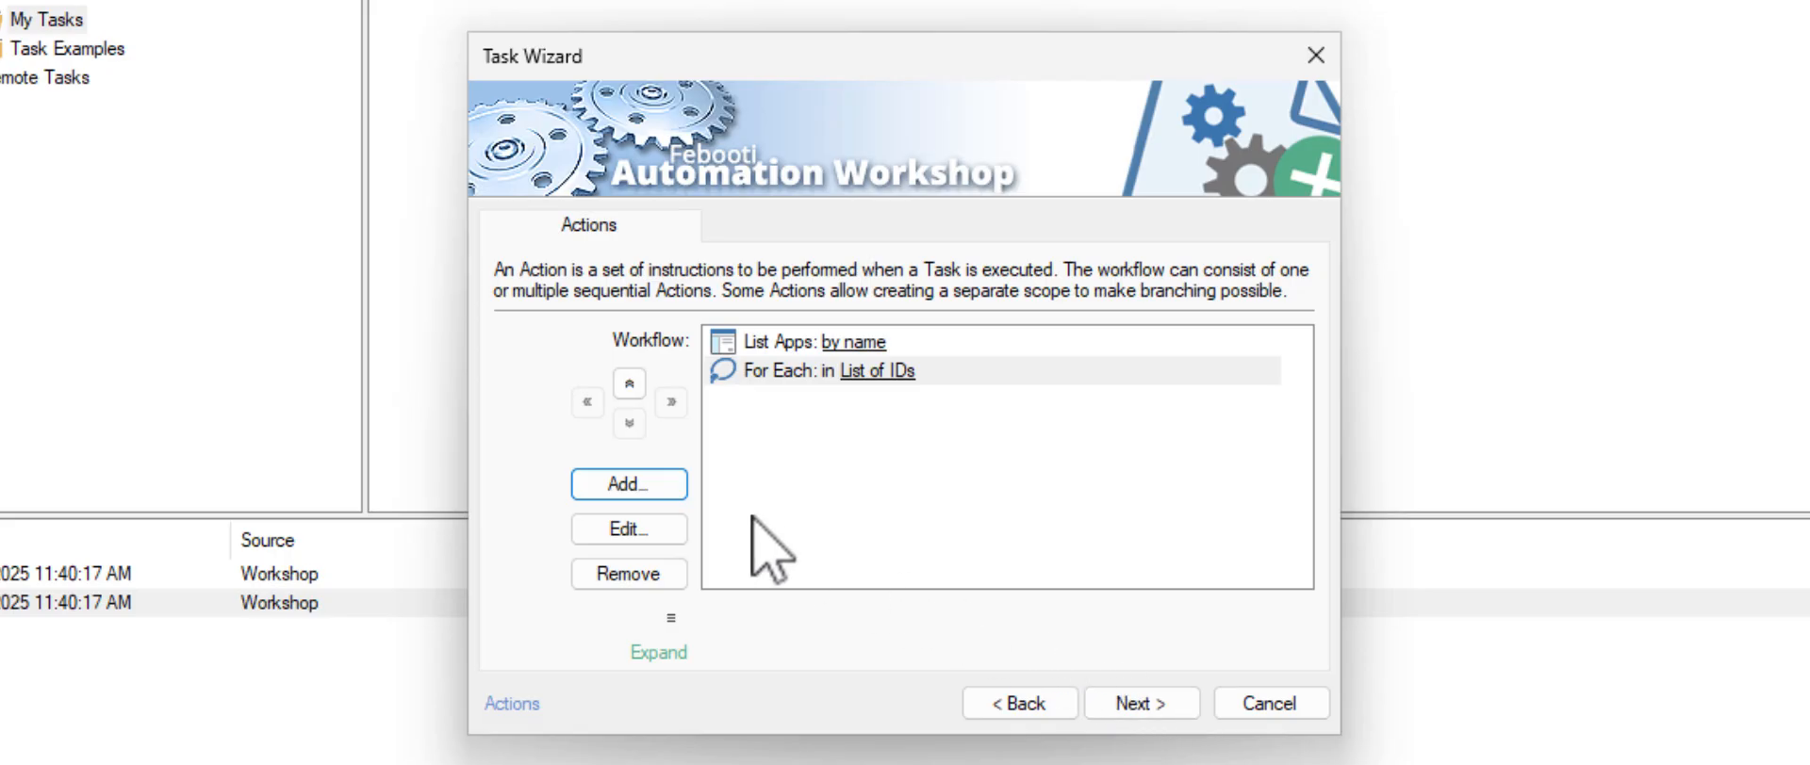
Search the available actions for "app info" and add an App Information action inside the For Each loop
{"action": "left_click", "coordinate": [630, 483]}
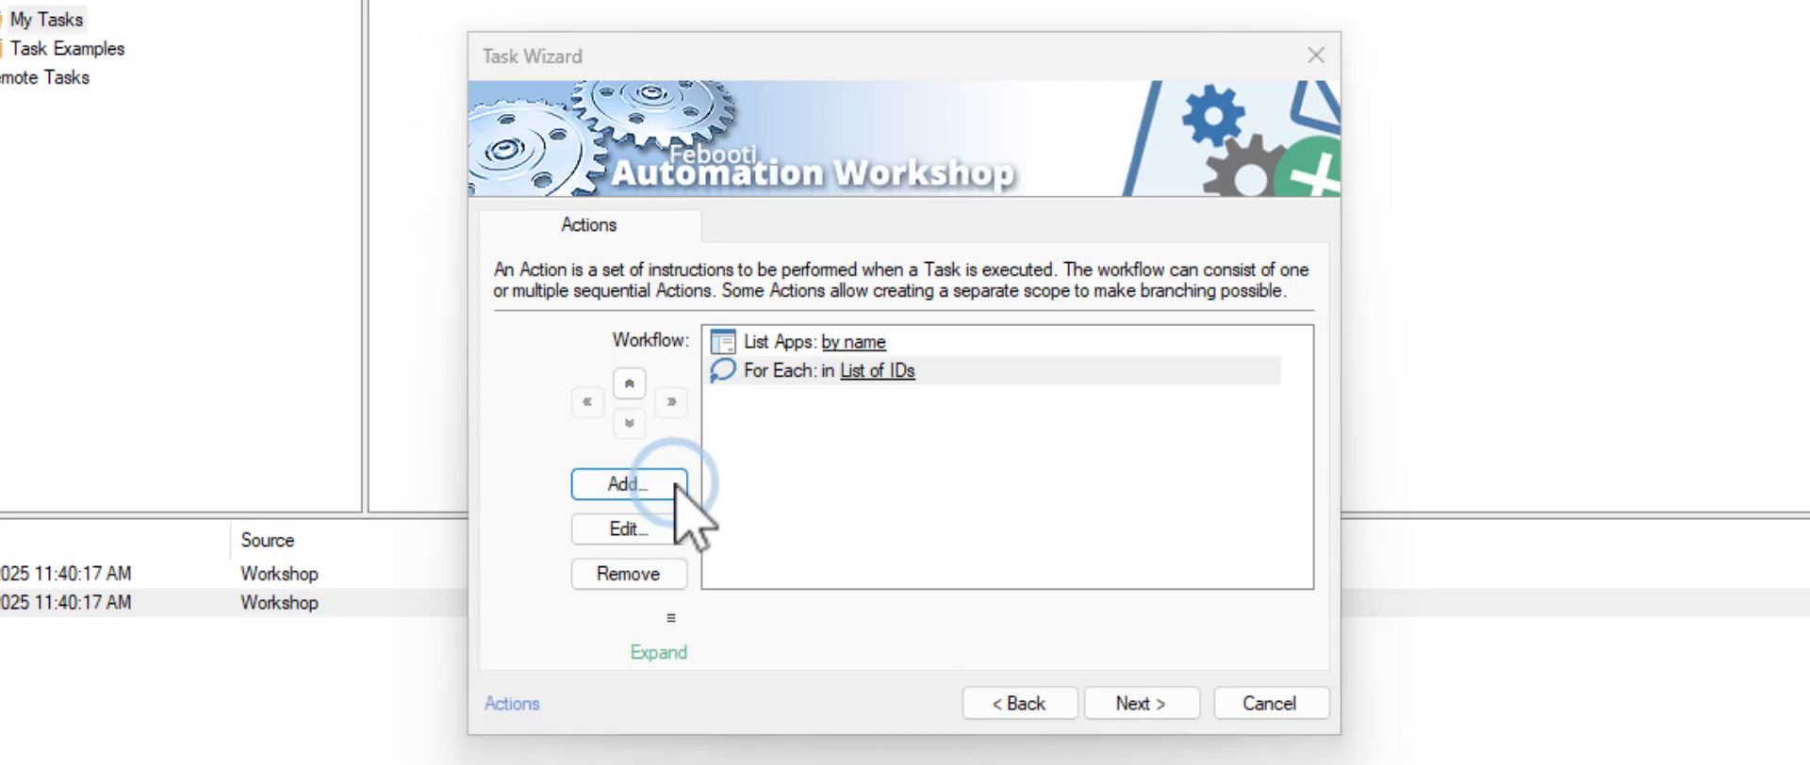
{"action": "type", "text": "app info"}
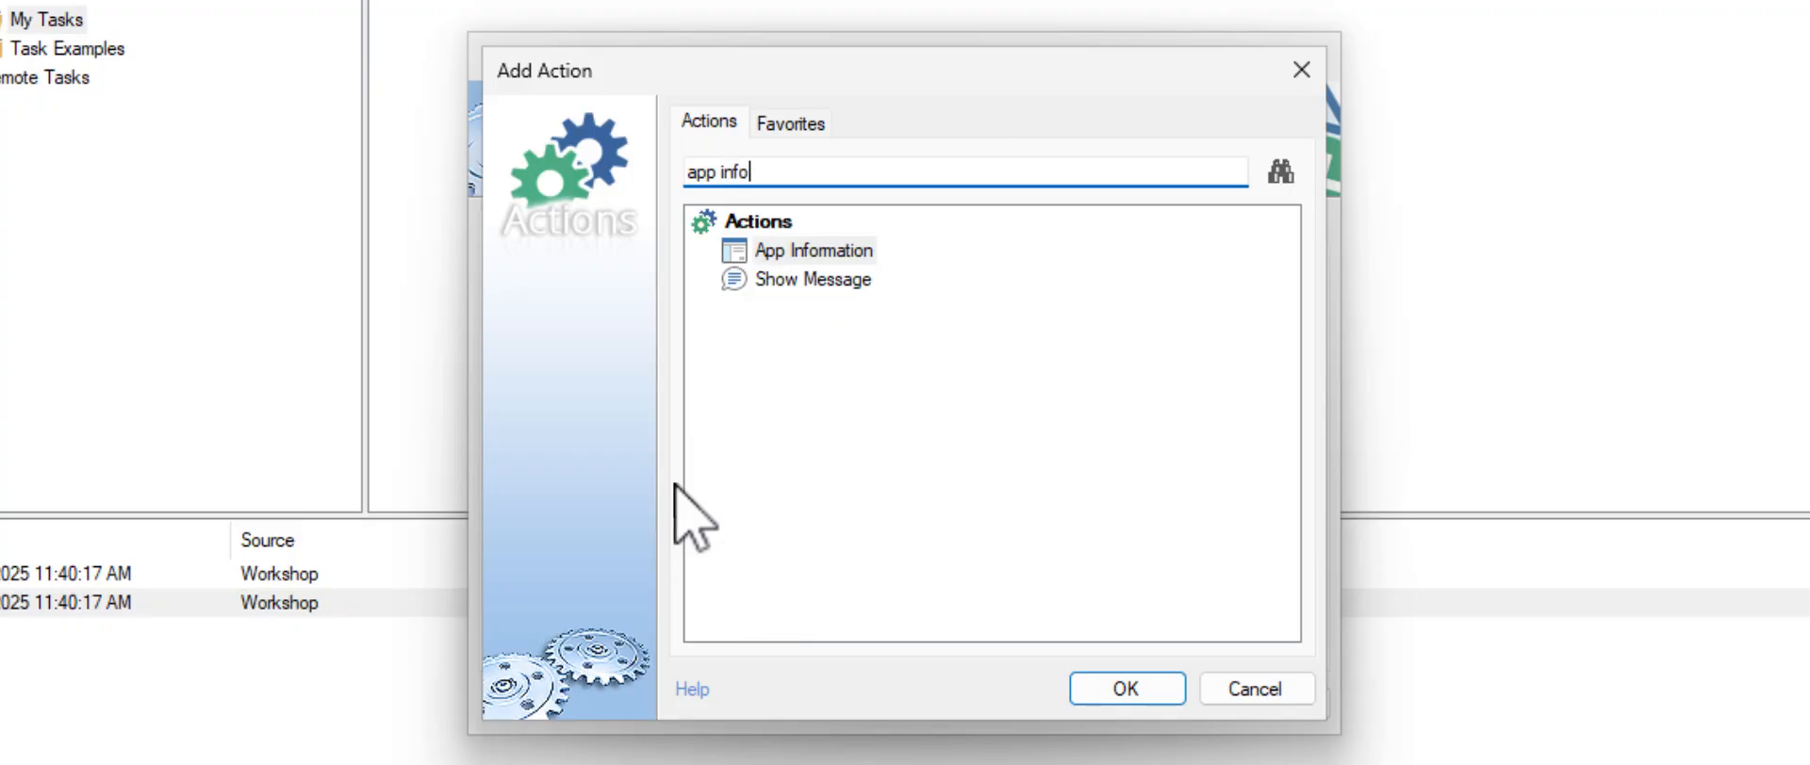
{"action": "left_click", "coordinate": [794, 253]}
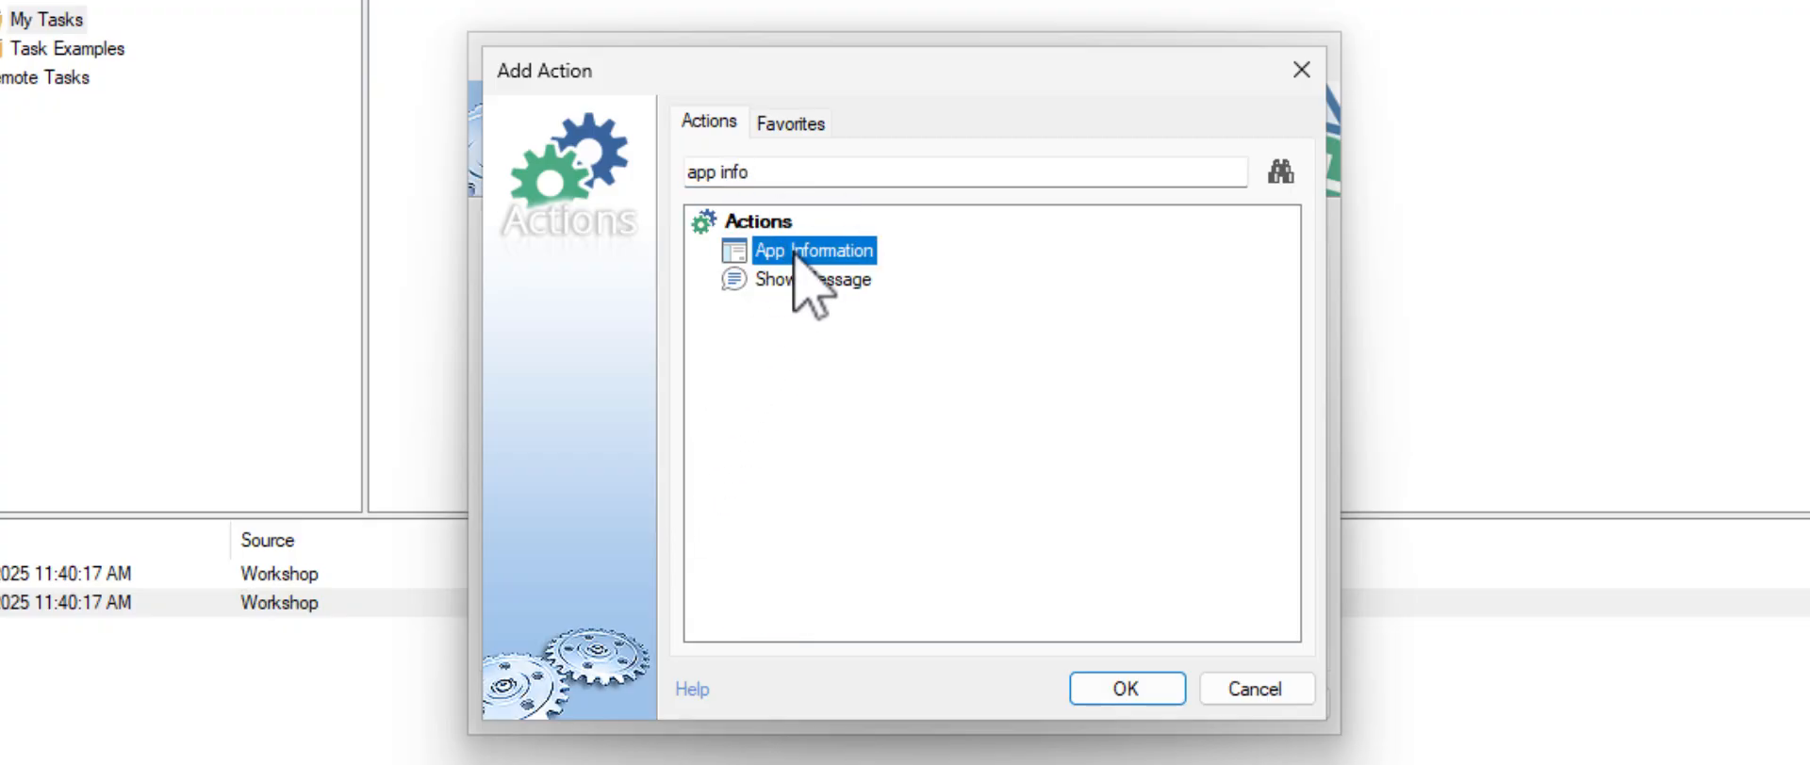
{"action": "left_click", "coordinate": [1161, 698]}
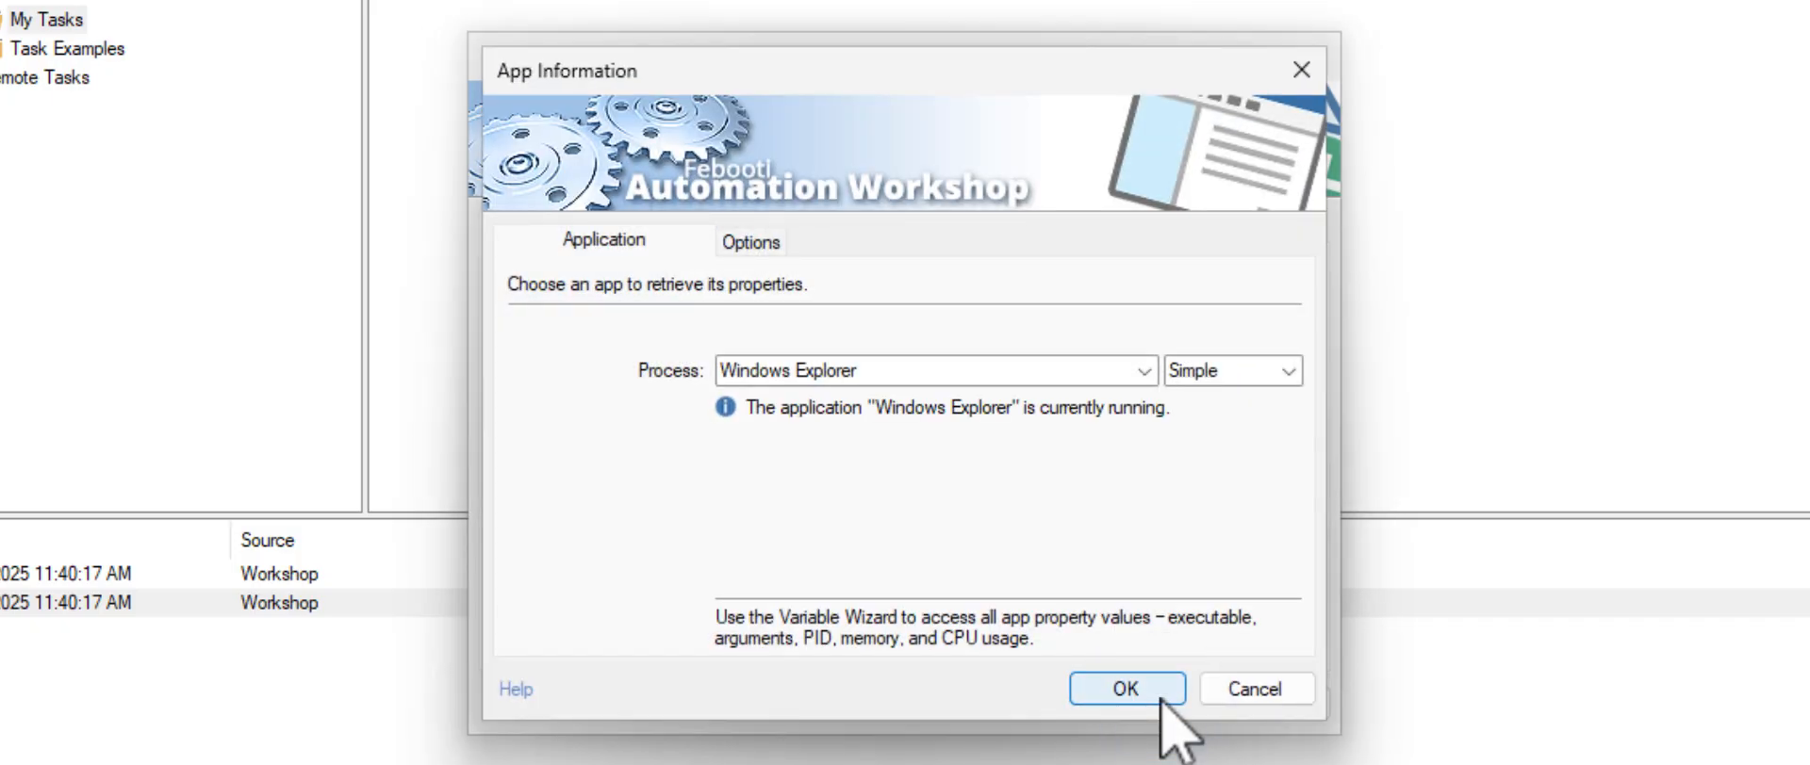
Have App Information identify the process by Process ID, using the For Each loop's Current item variable, and save the action
{"action": "left_click", "coordinate": [1288, 373]}
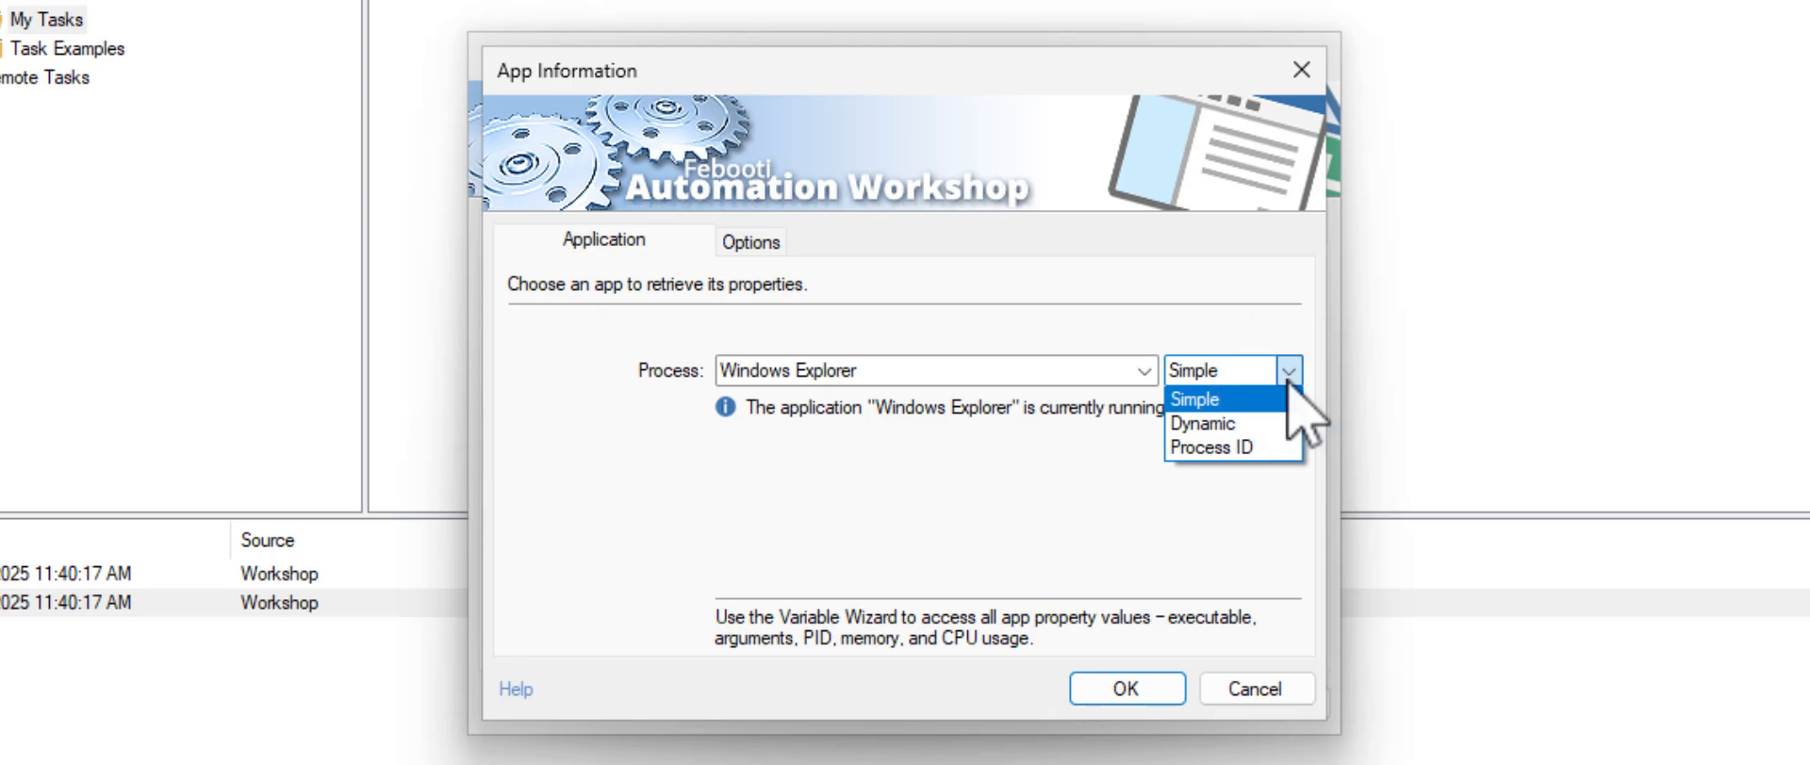
{"action": "left_click", "coordinate": [1232, 450]}
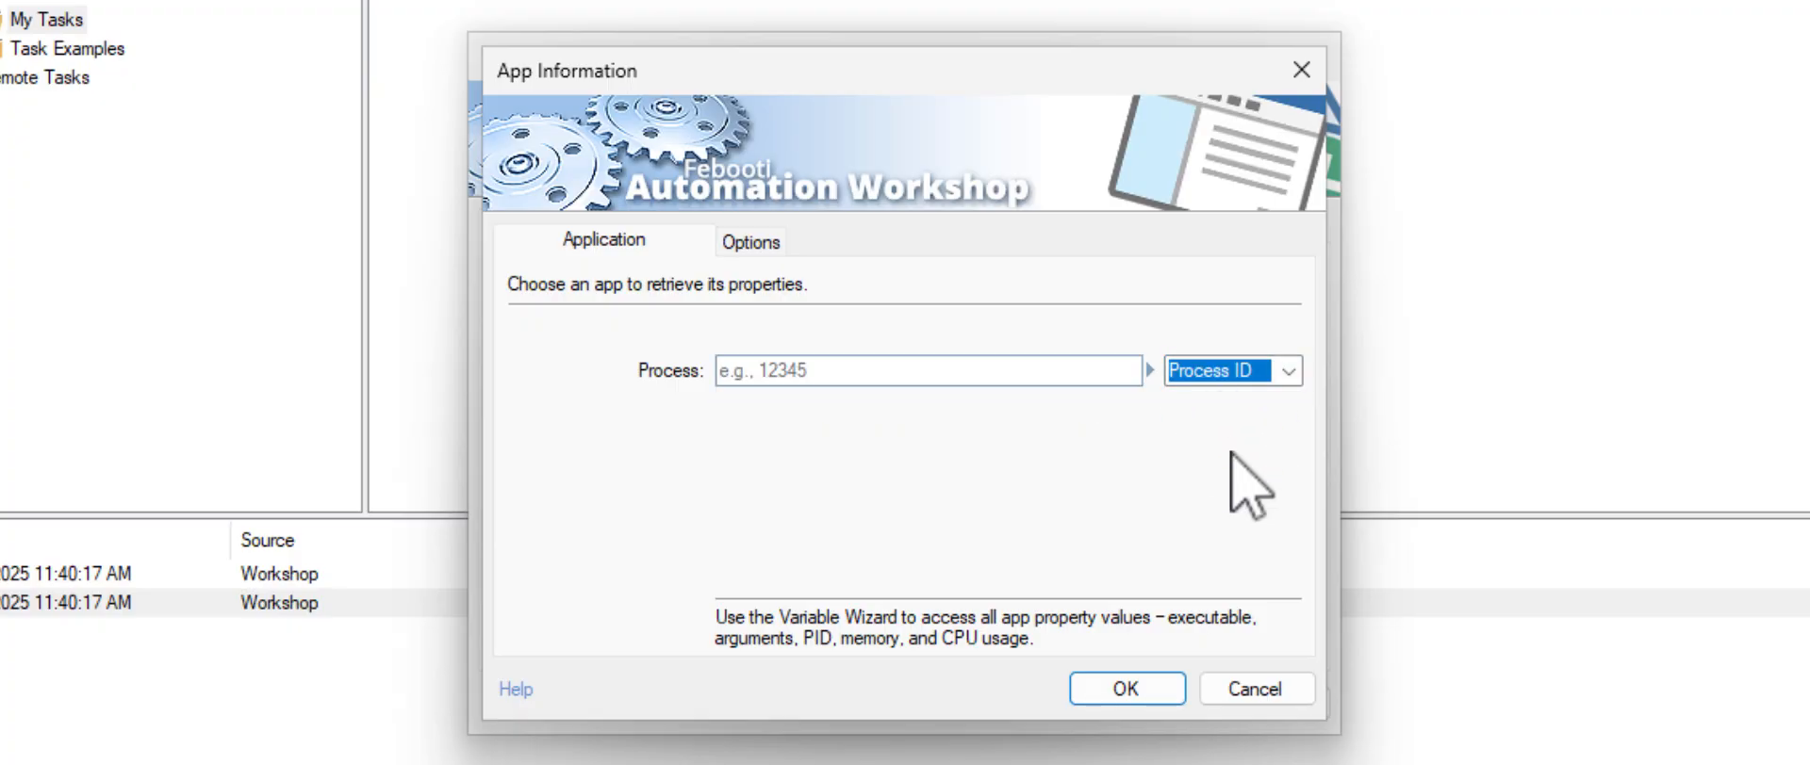
{"action": "left_click", "coordinate": [834, 370]}
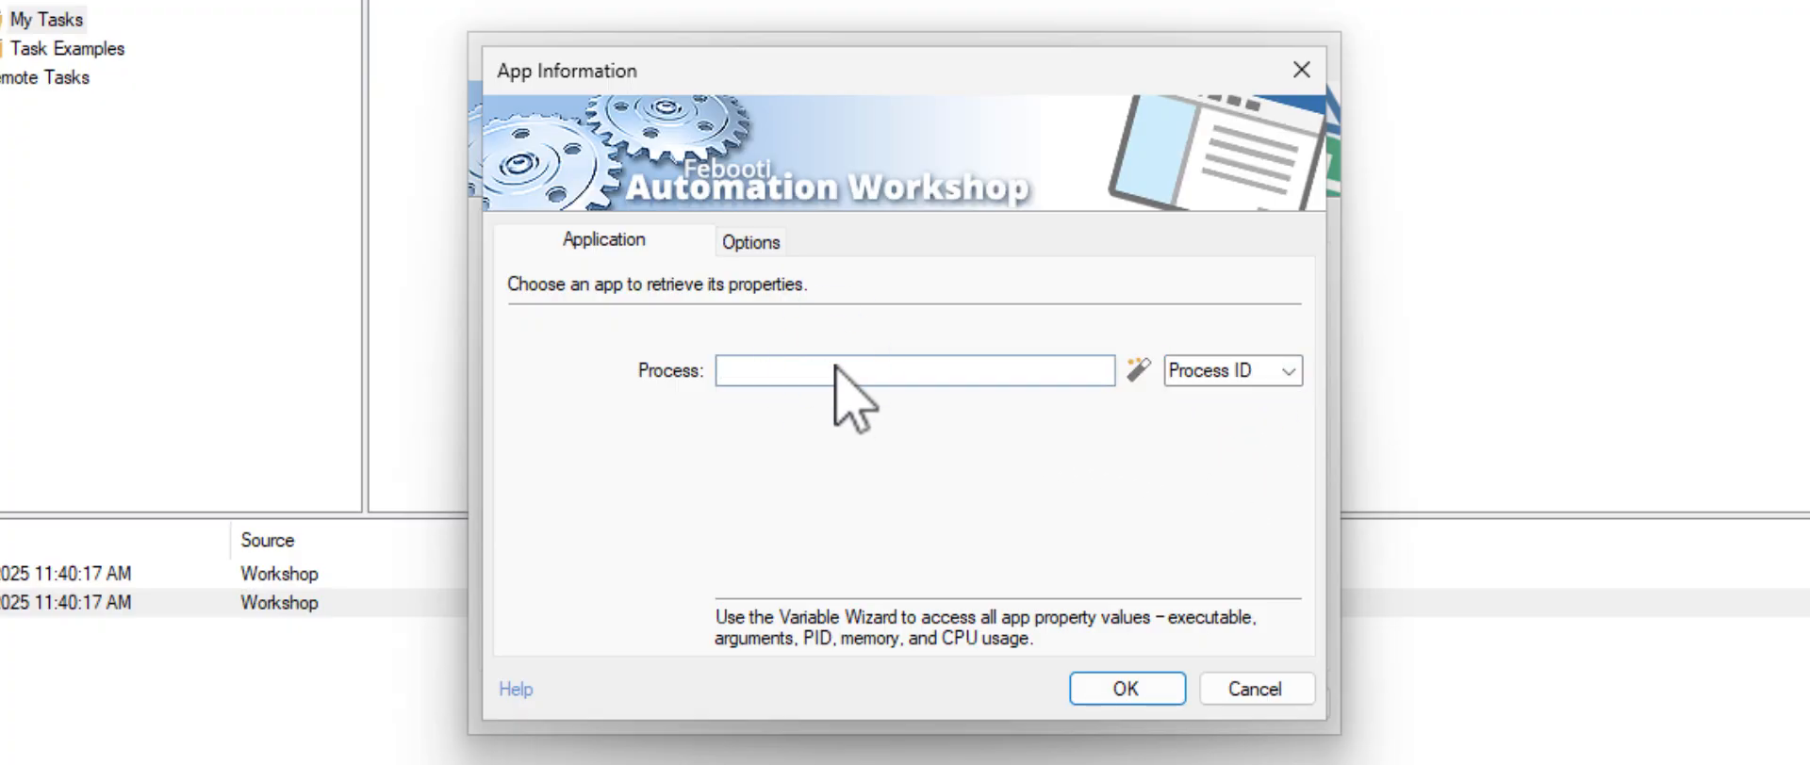
{"action": "left_click", "coordinate": [1138, 370]}
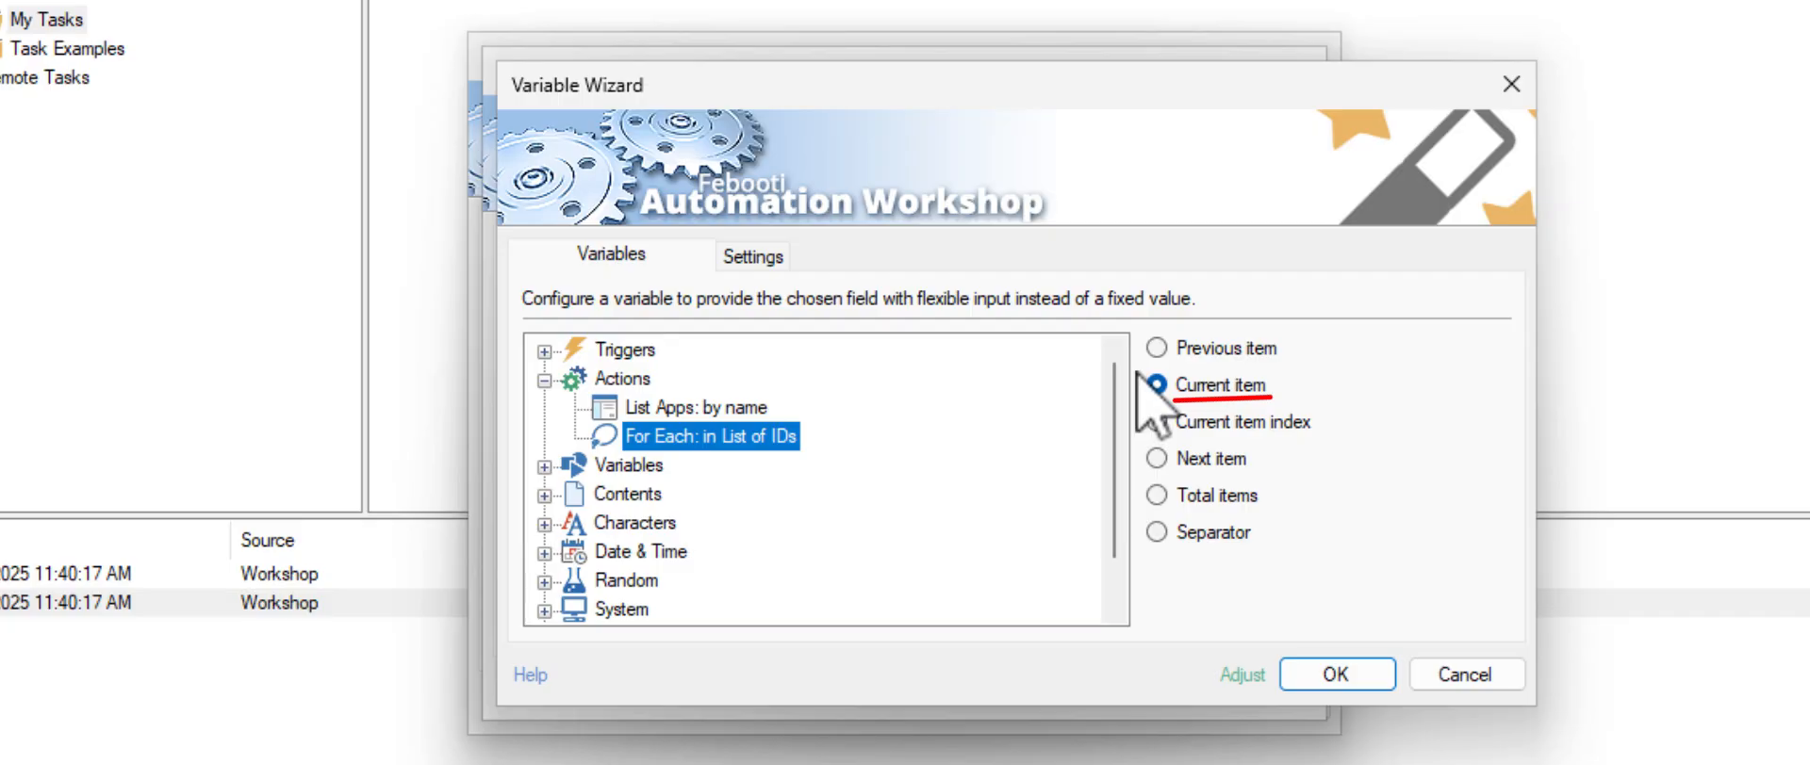
{"action": "left_click", "coordinate": [1378, 675]}
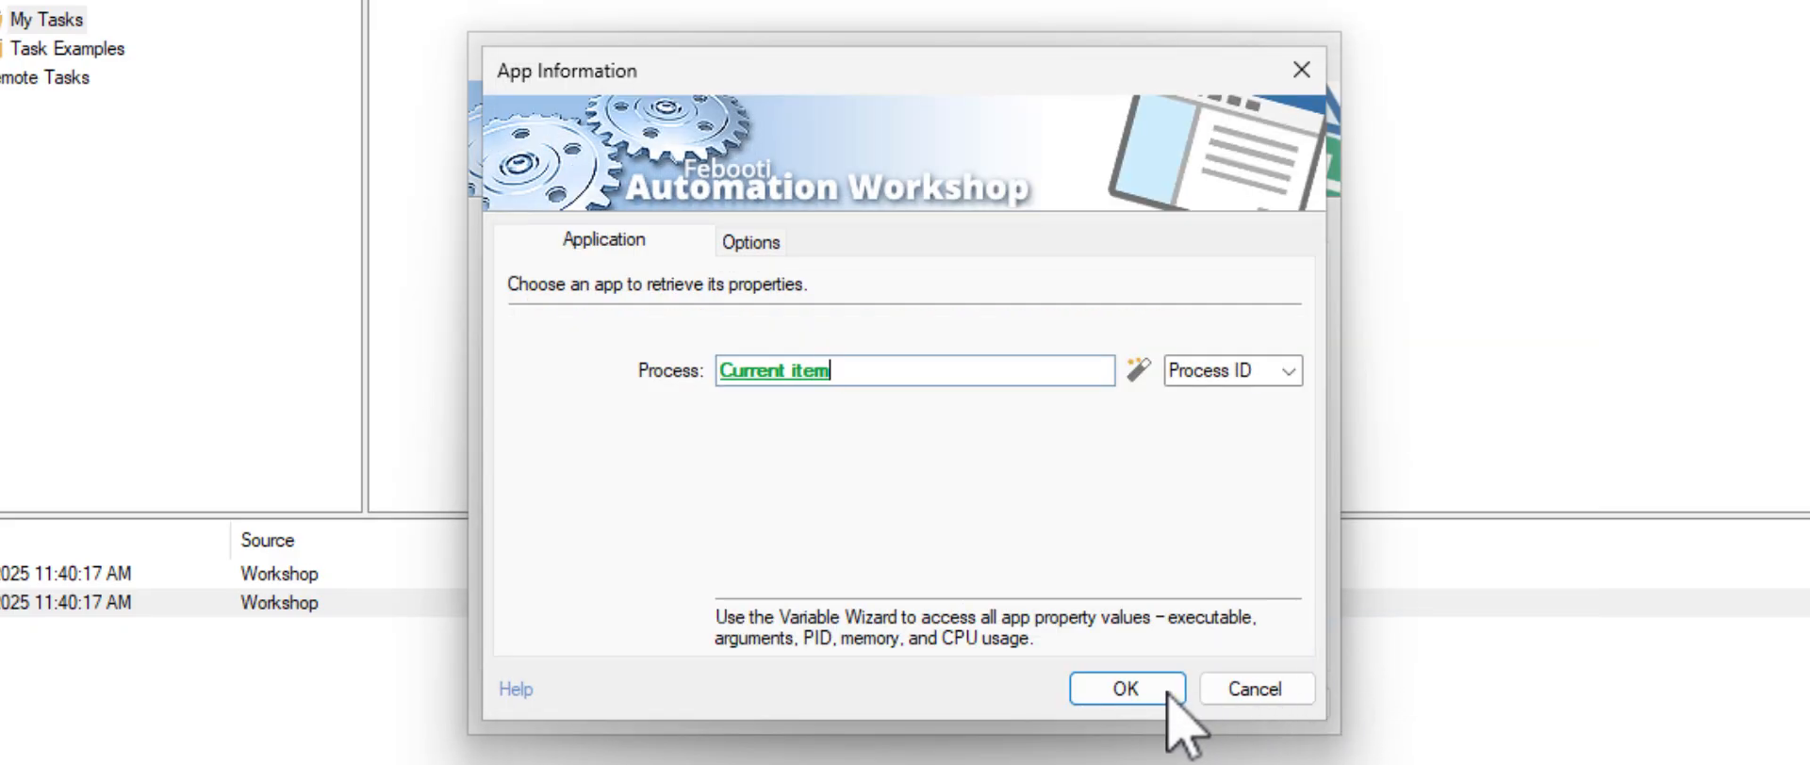
{"action": "left_click", "coordinate": [1176, 720]}
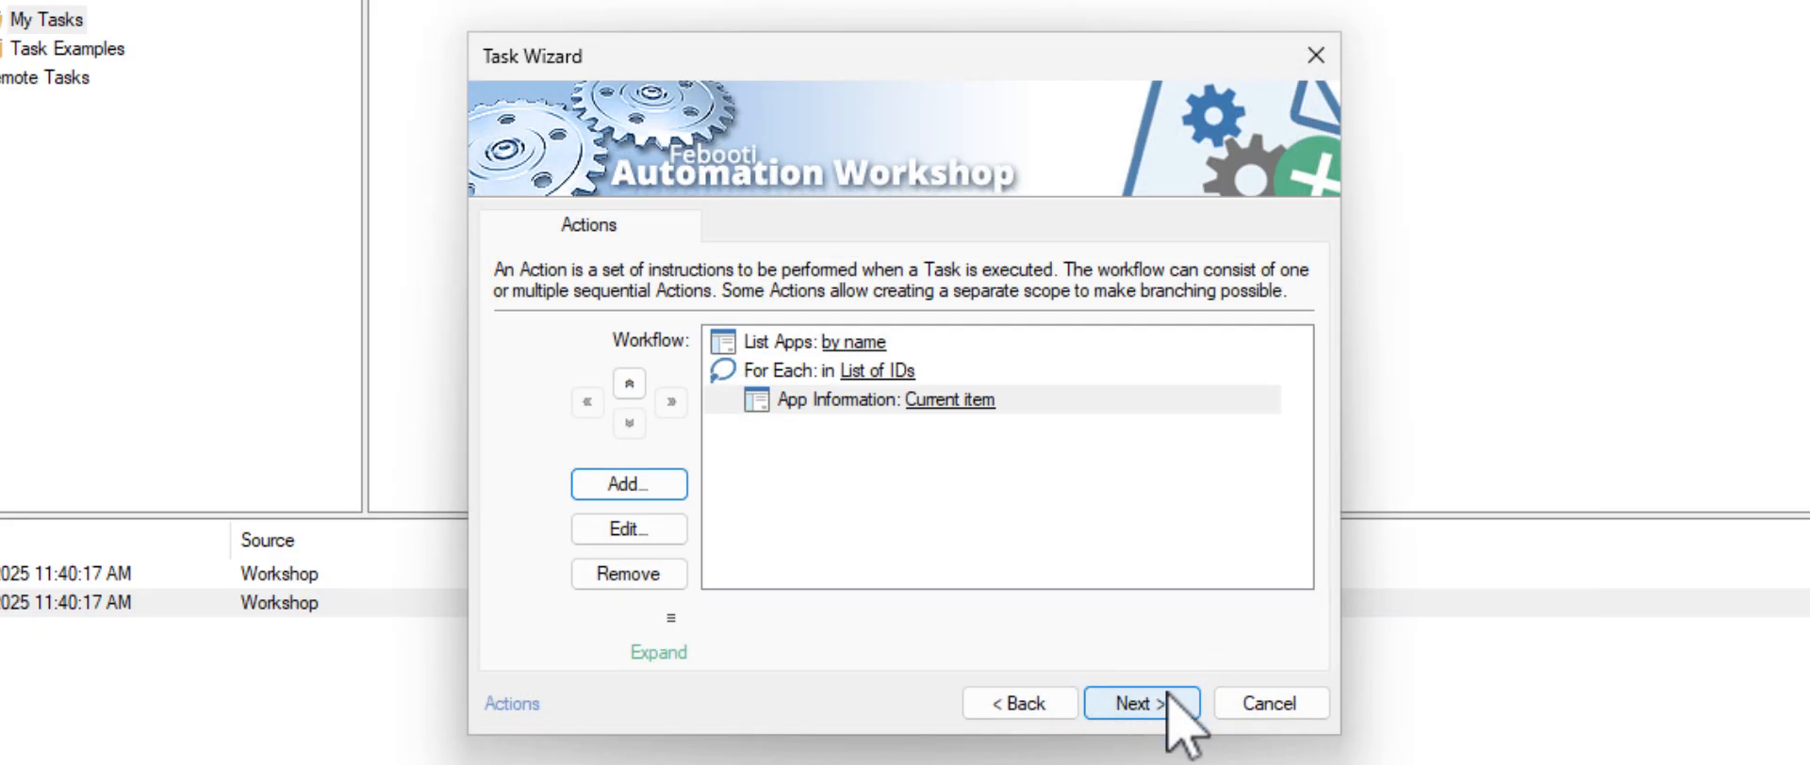
Add an If action after App Information inside the For Each loop
{"action": "left_click", "coordinate": [675, 492]}
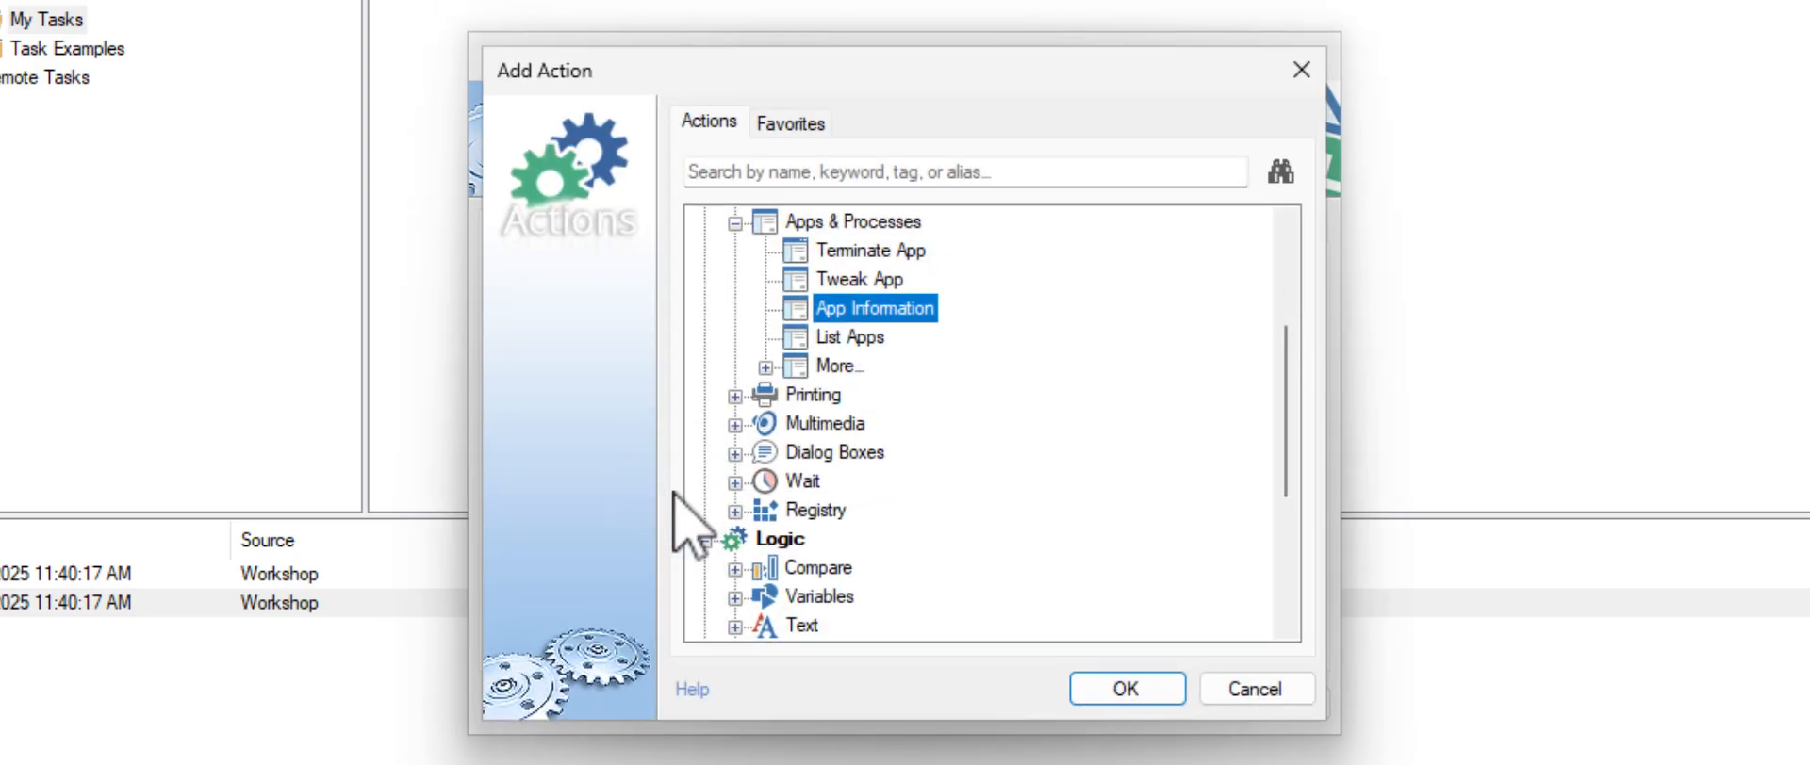
{"action": "type", "text": "i"}
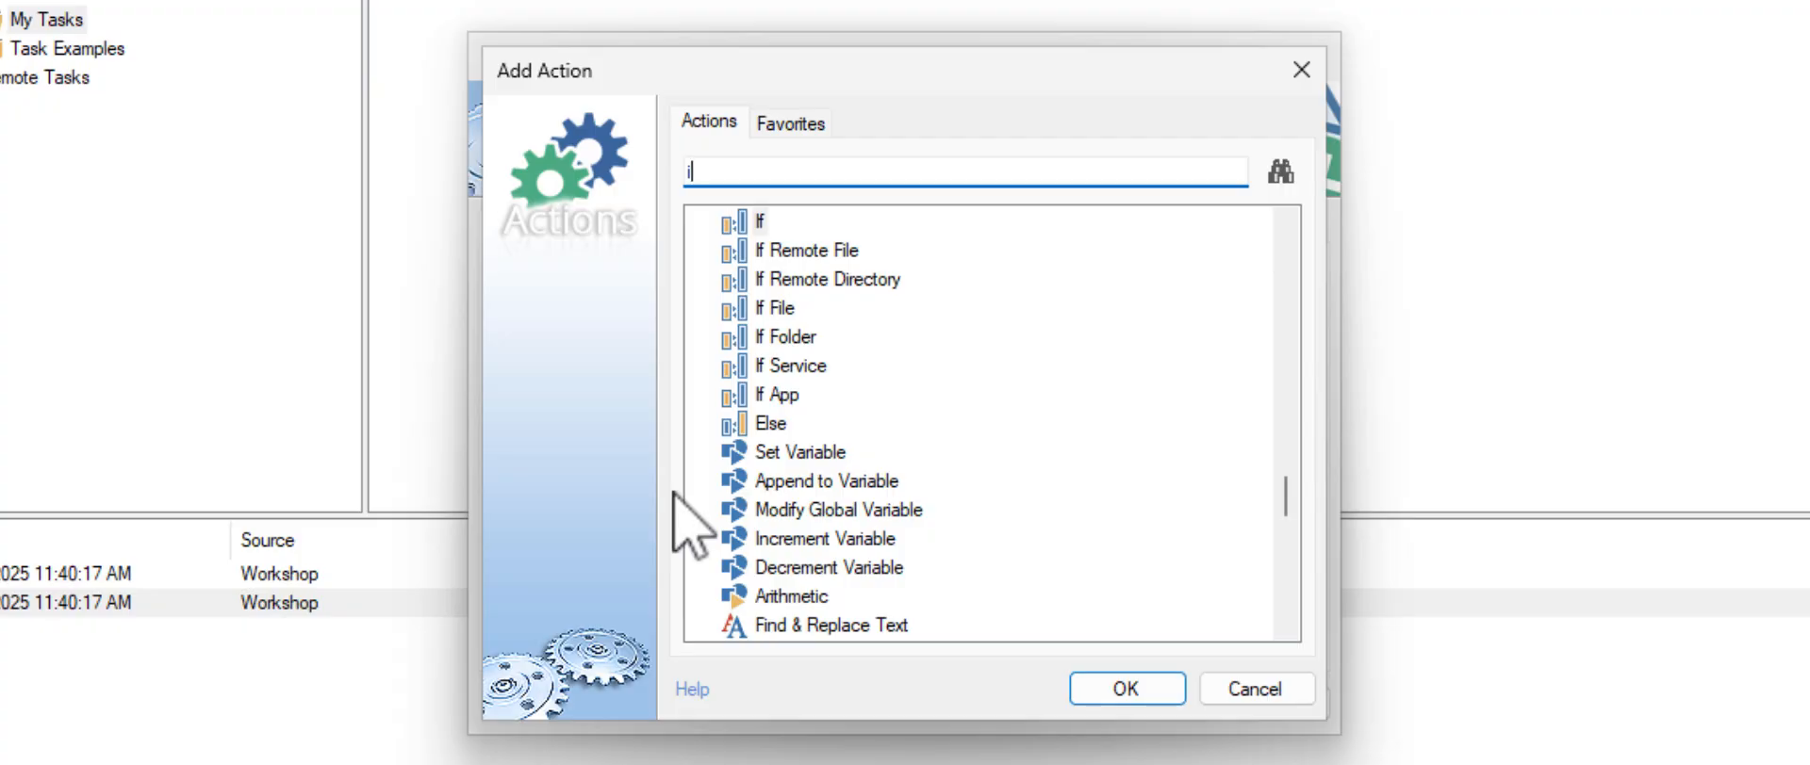
{"action": "left_click", "coordinate": [747, 222]}
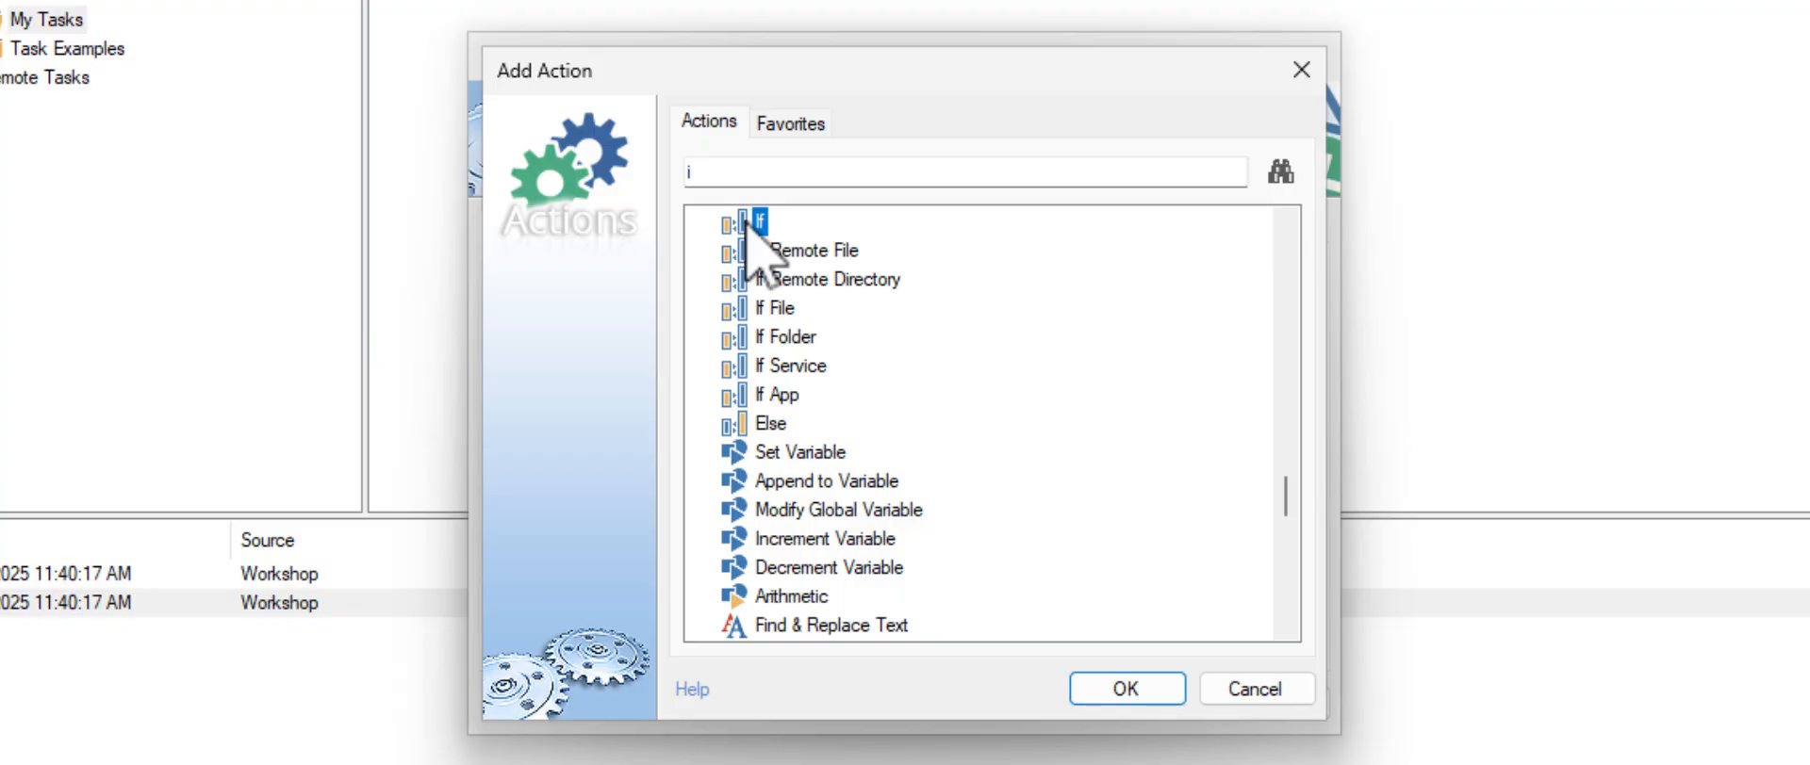
{"action": "left_click", "coordinate": [1156, 691]}
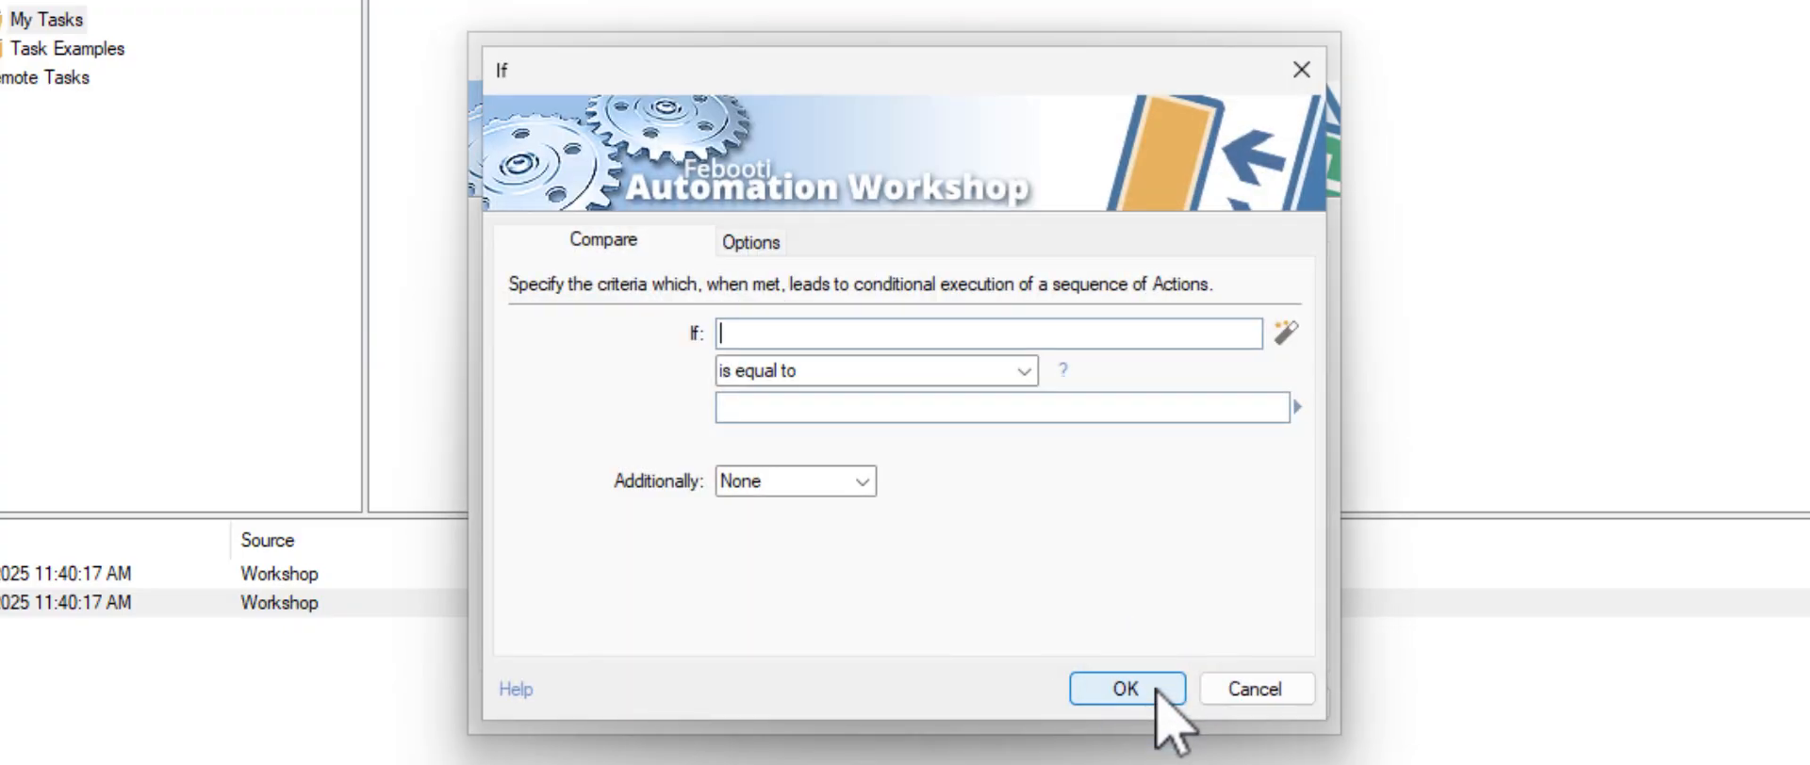
Set the If condition to App Information's Running time variable is greater than 300 and save the action
{"action": "left_click", "coordinate": [1288, 333]}
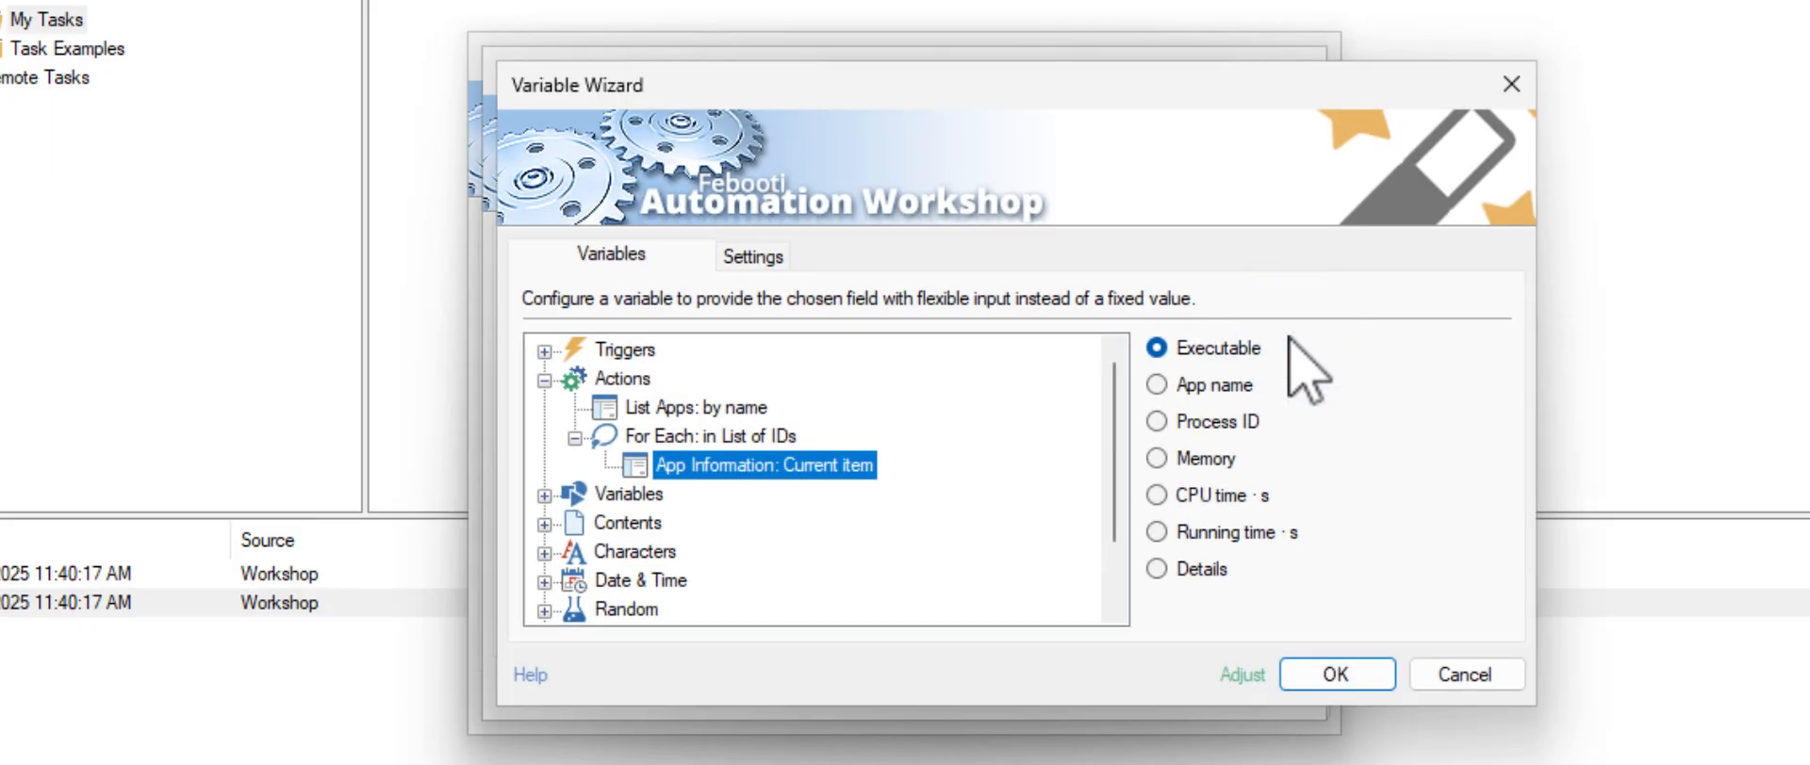
{"action": "left_click", "coordinate": [1158, 533]}
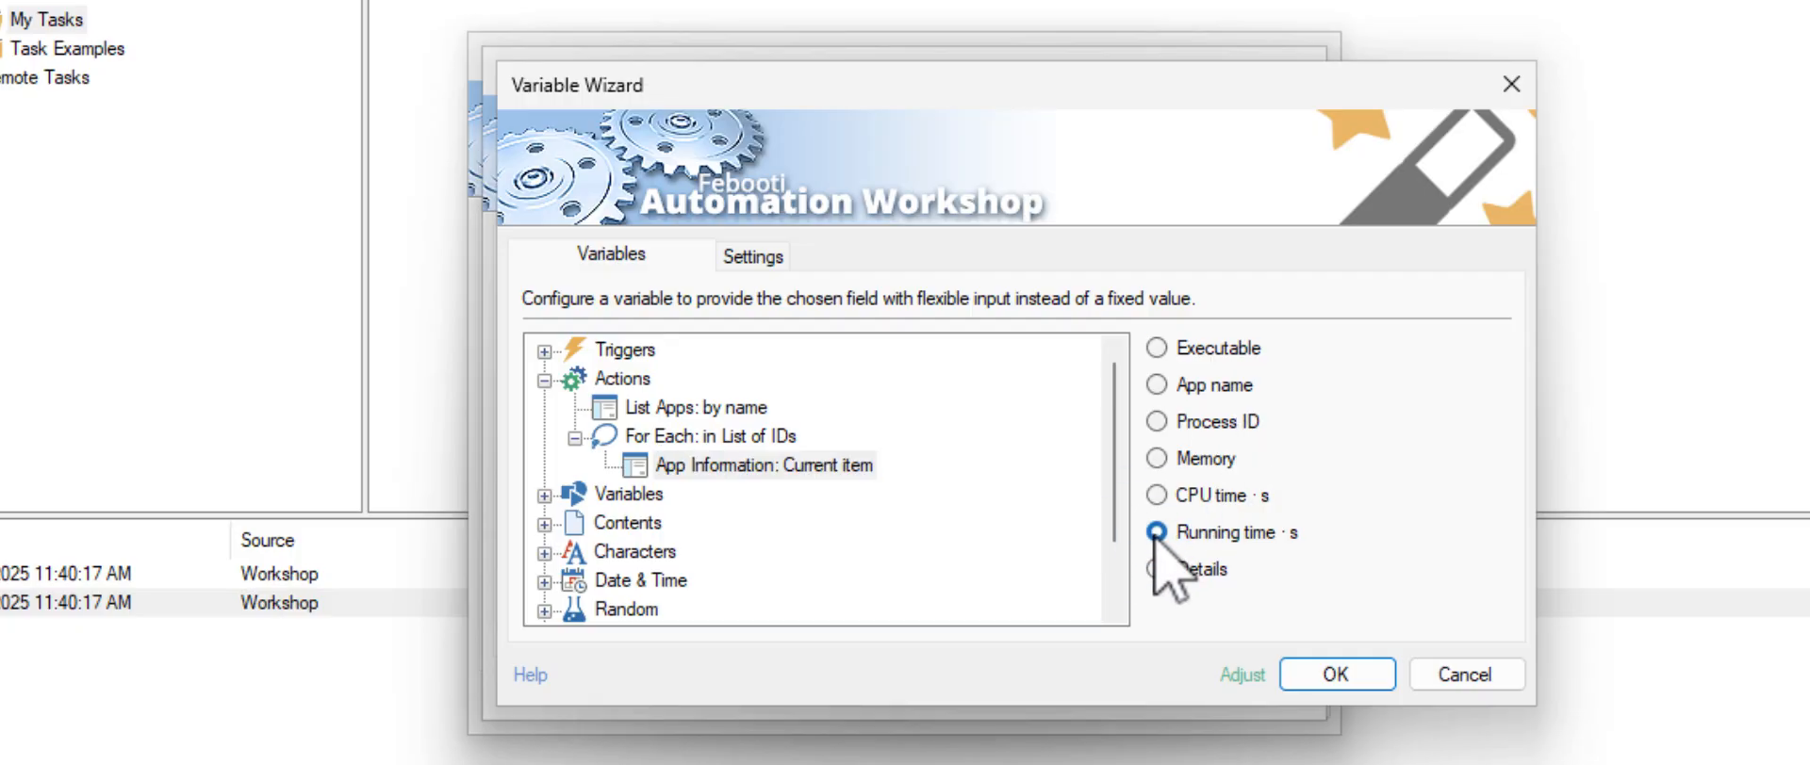
{"action": "left_click", "coordinate": [1379, 679]}
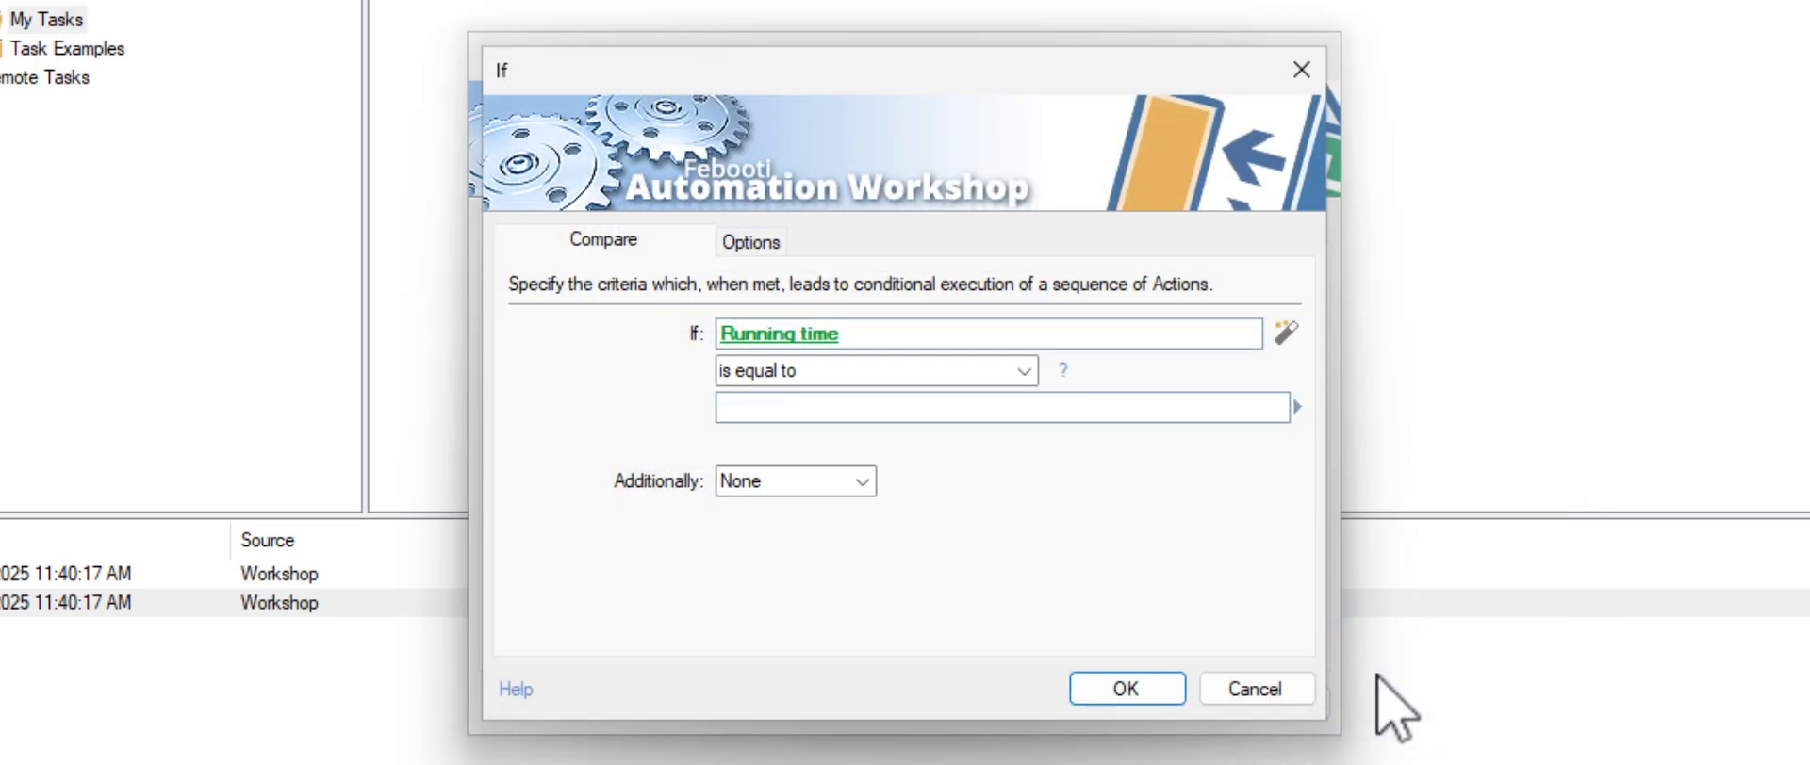
{"action": "left_click", "coordinate": [1025, 372]}
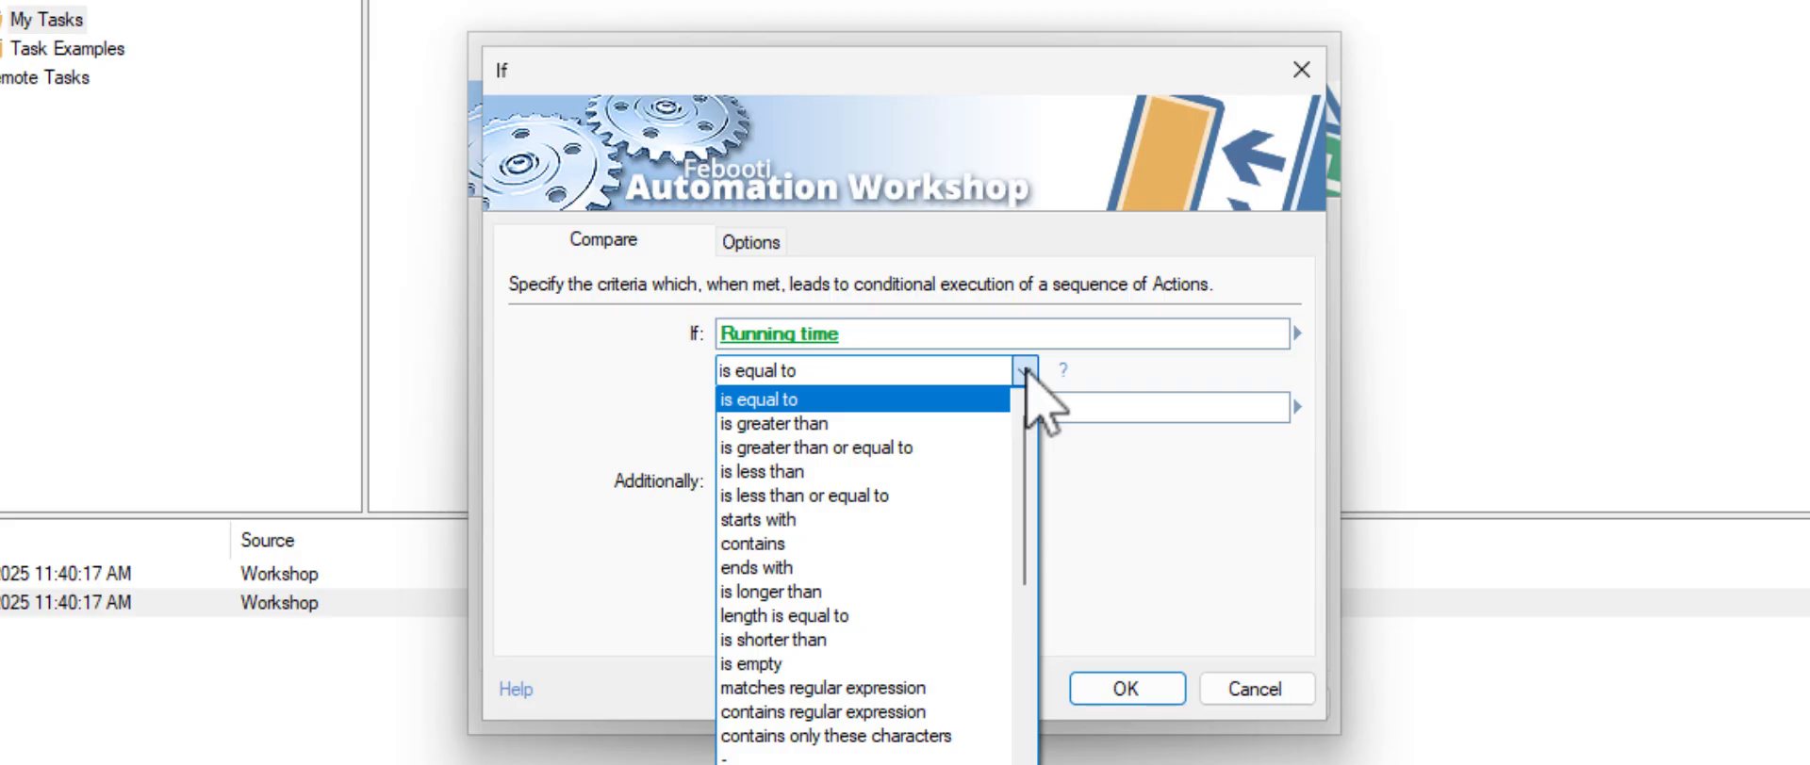
{"action": "left_click", "coordinate": [790, 422]}
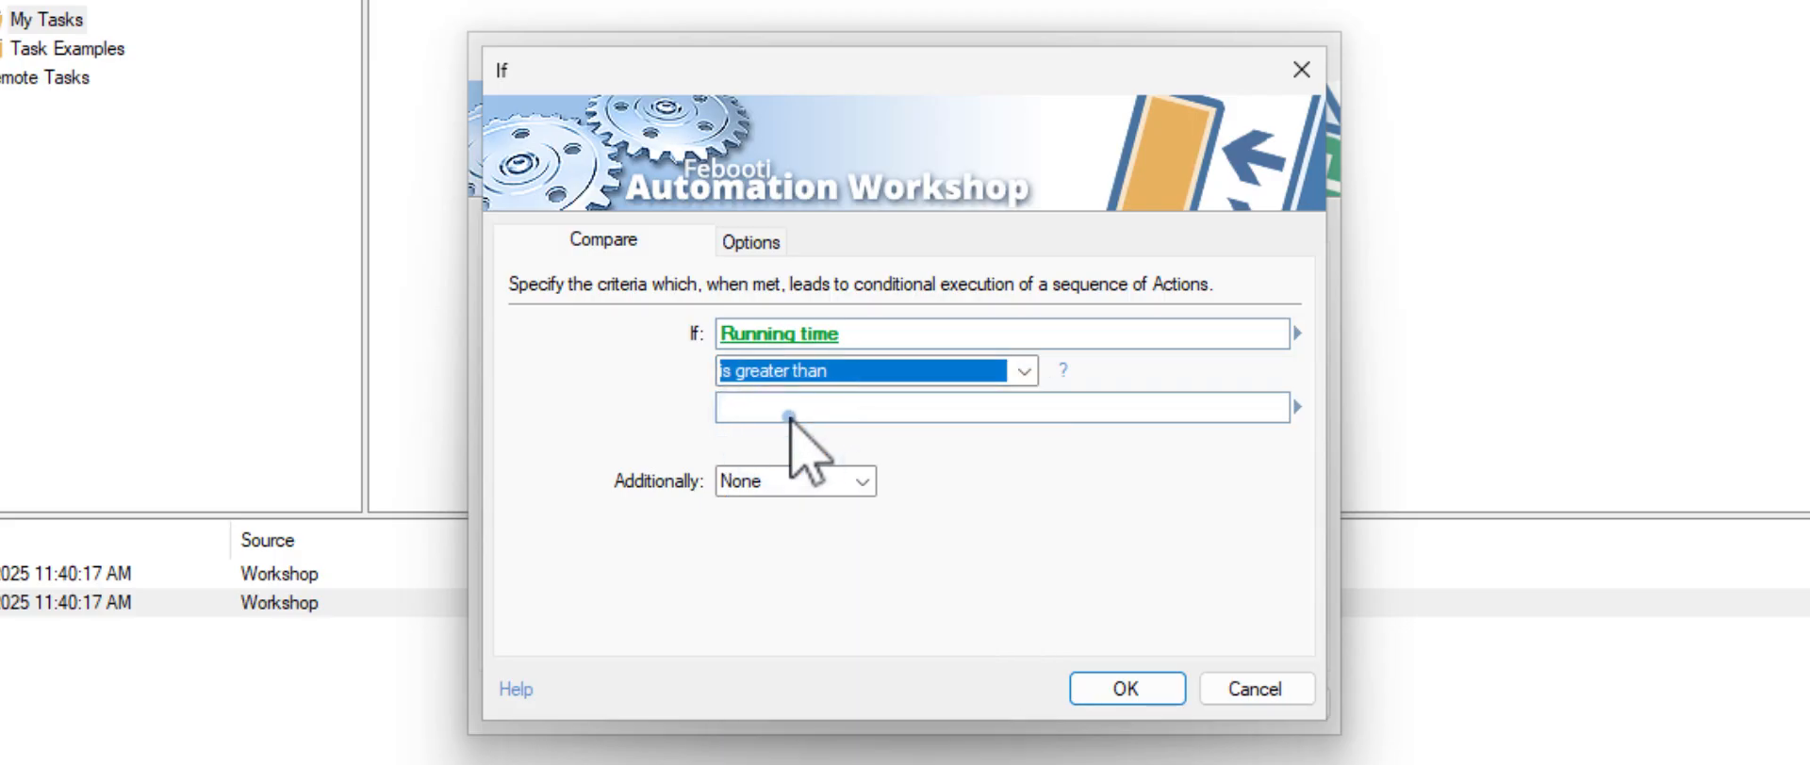
{"action": "left_click", "coordinate": [790, 419]}
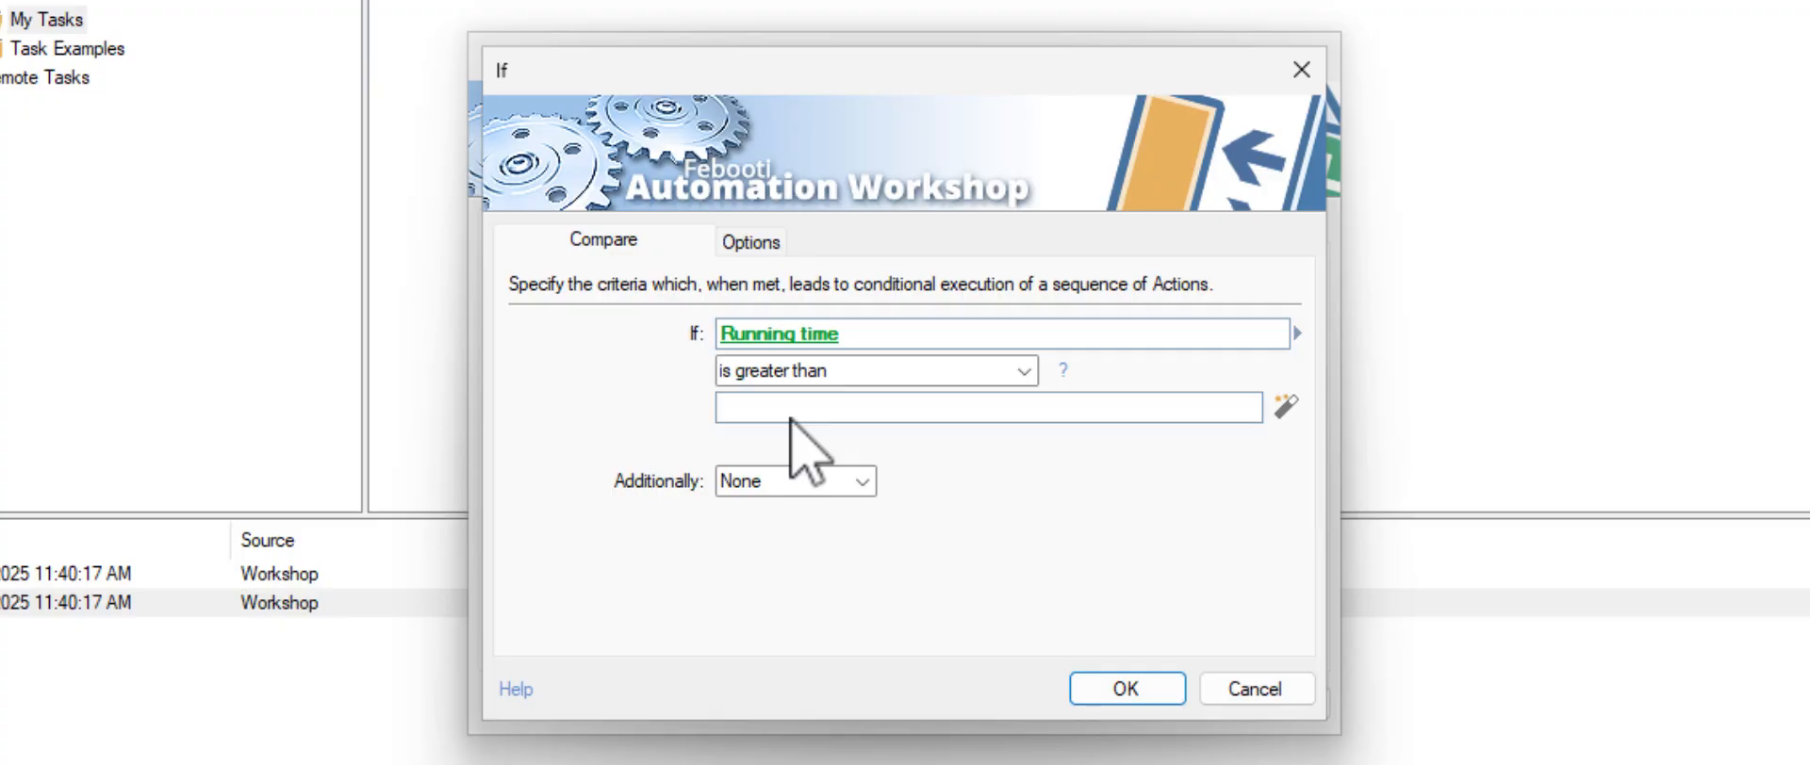
{"action": "type", "text": "300"}
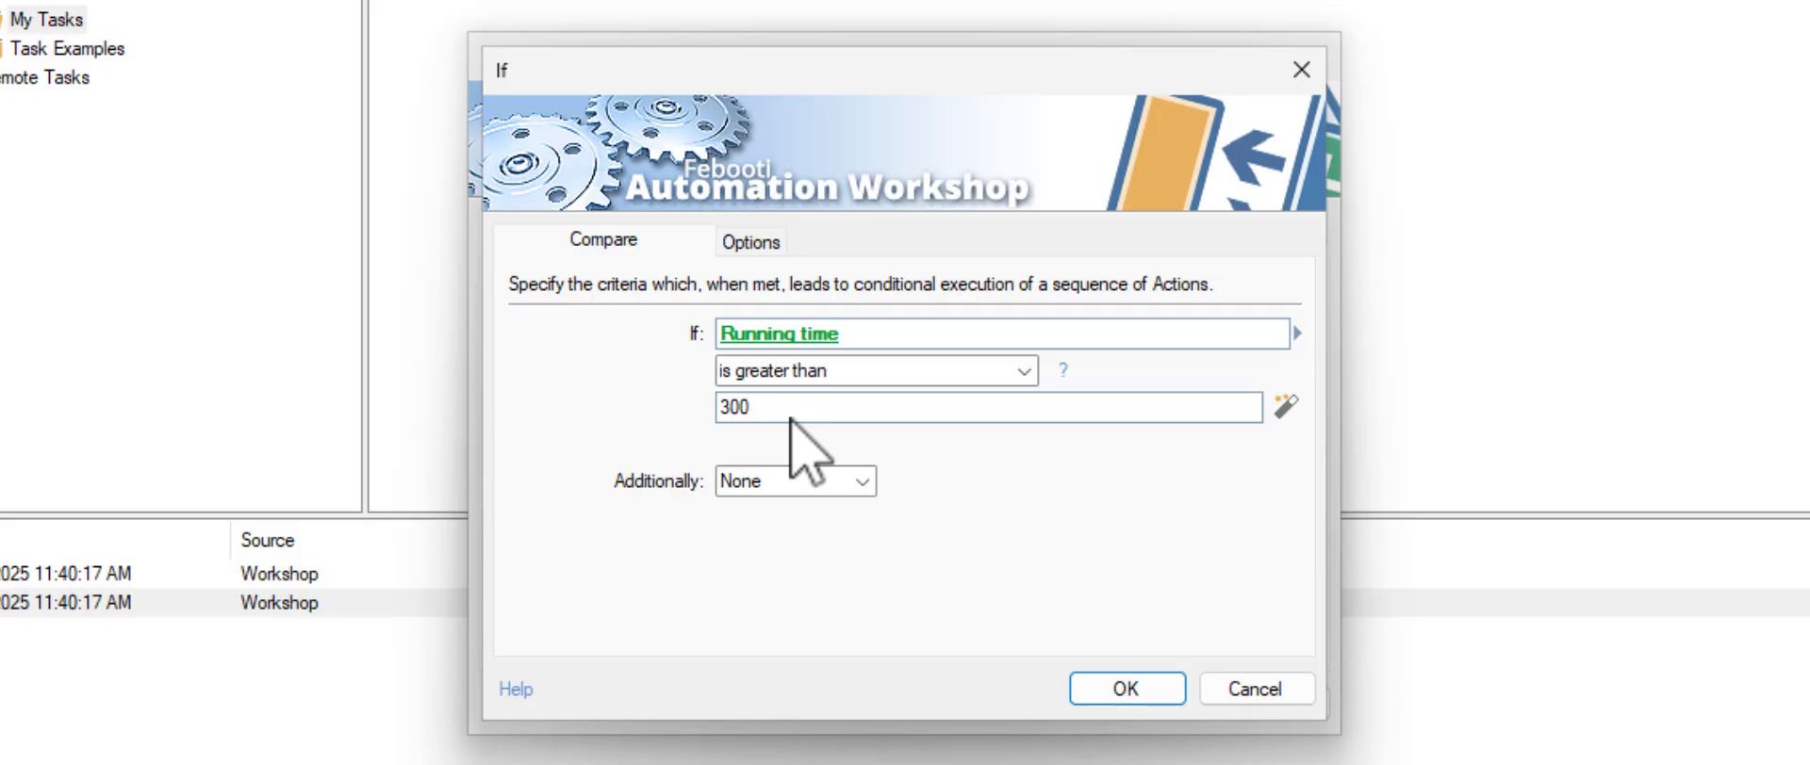
{"action": "left_click", "coordinate": [1169, 691]}
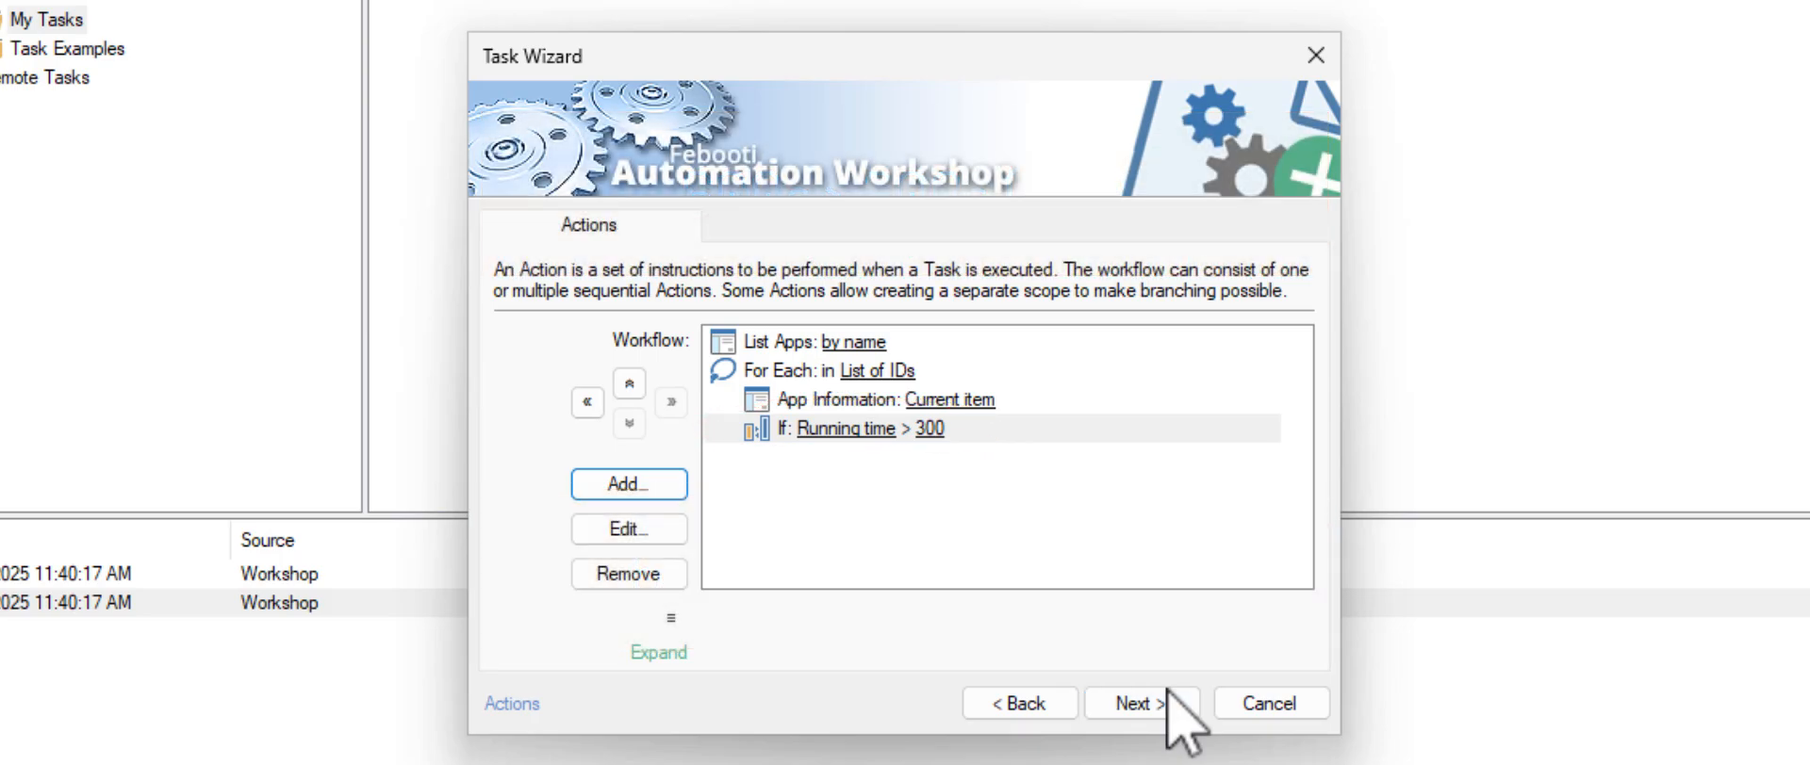
Search the available actions for "termi" and add a Terminate App action under the If condition
{"action": "left_click", "coordinate": [658, 488]}
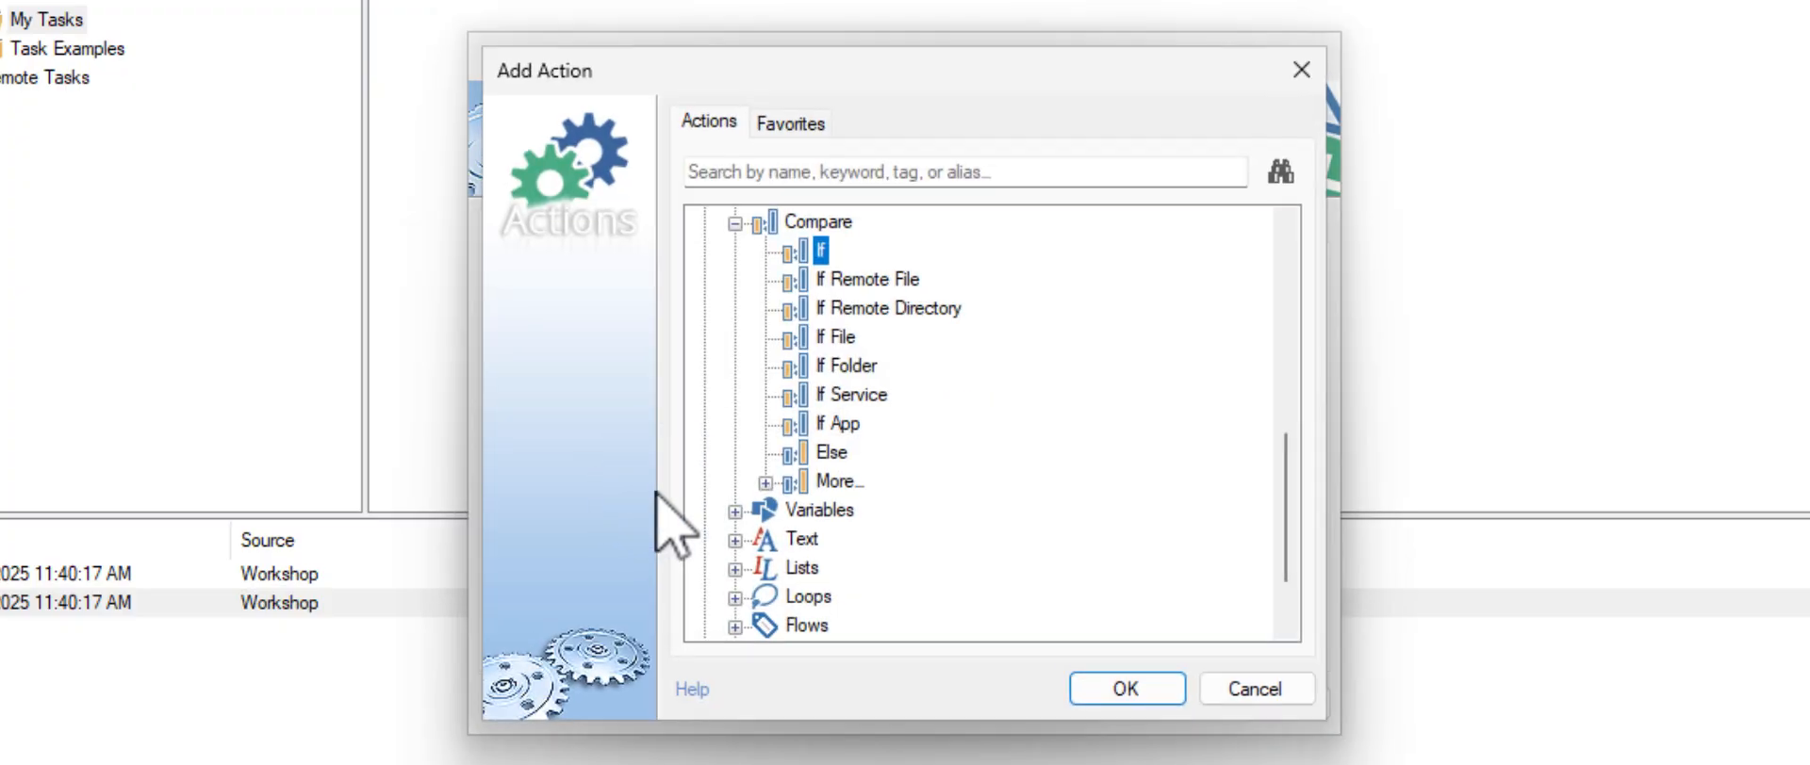
{"action": "type", "text": "termi"}
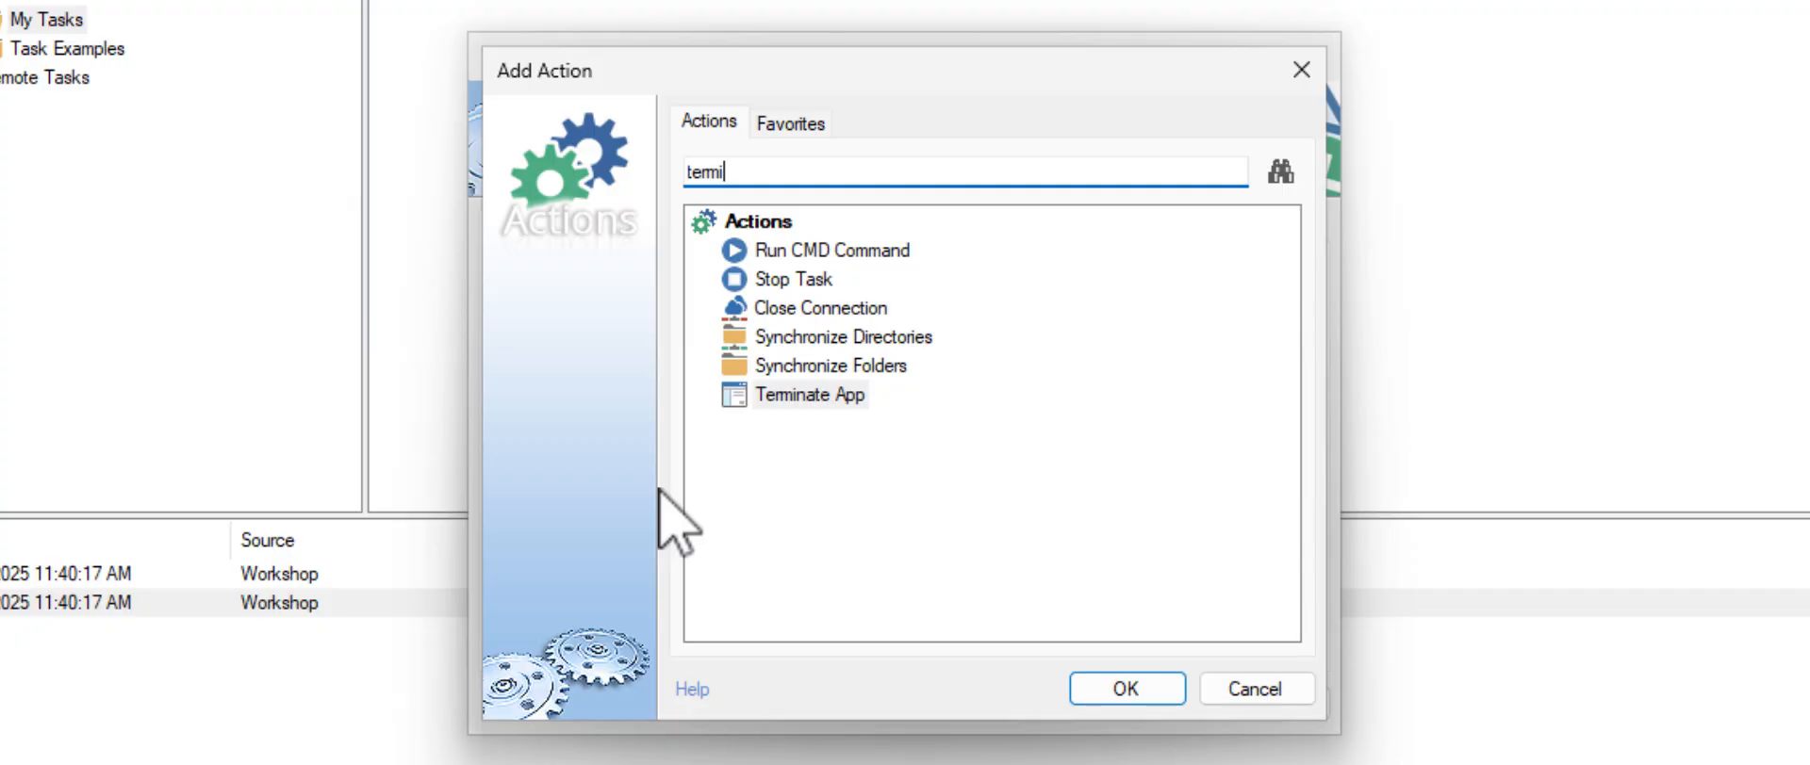
{"action": "left_click", "coordinate": [813, 396]}
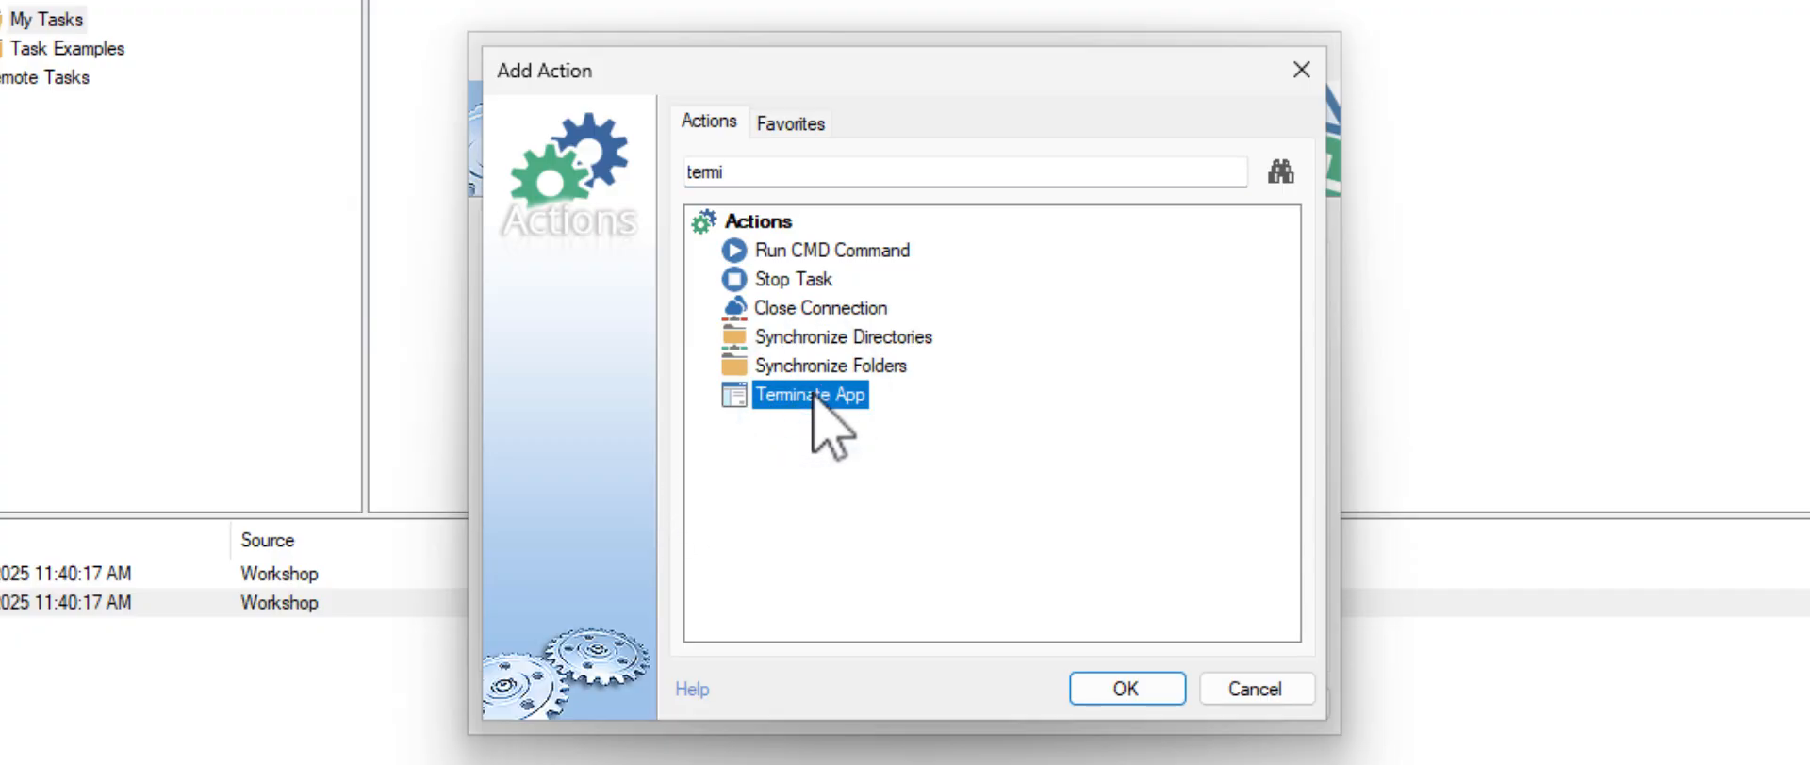
{"action": "left_click", "coordinate": [1167, 700]}
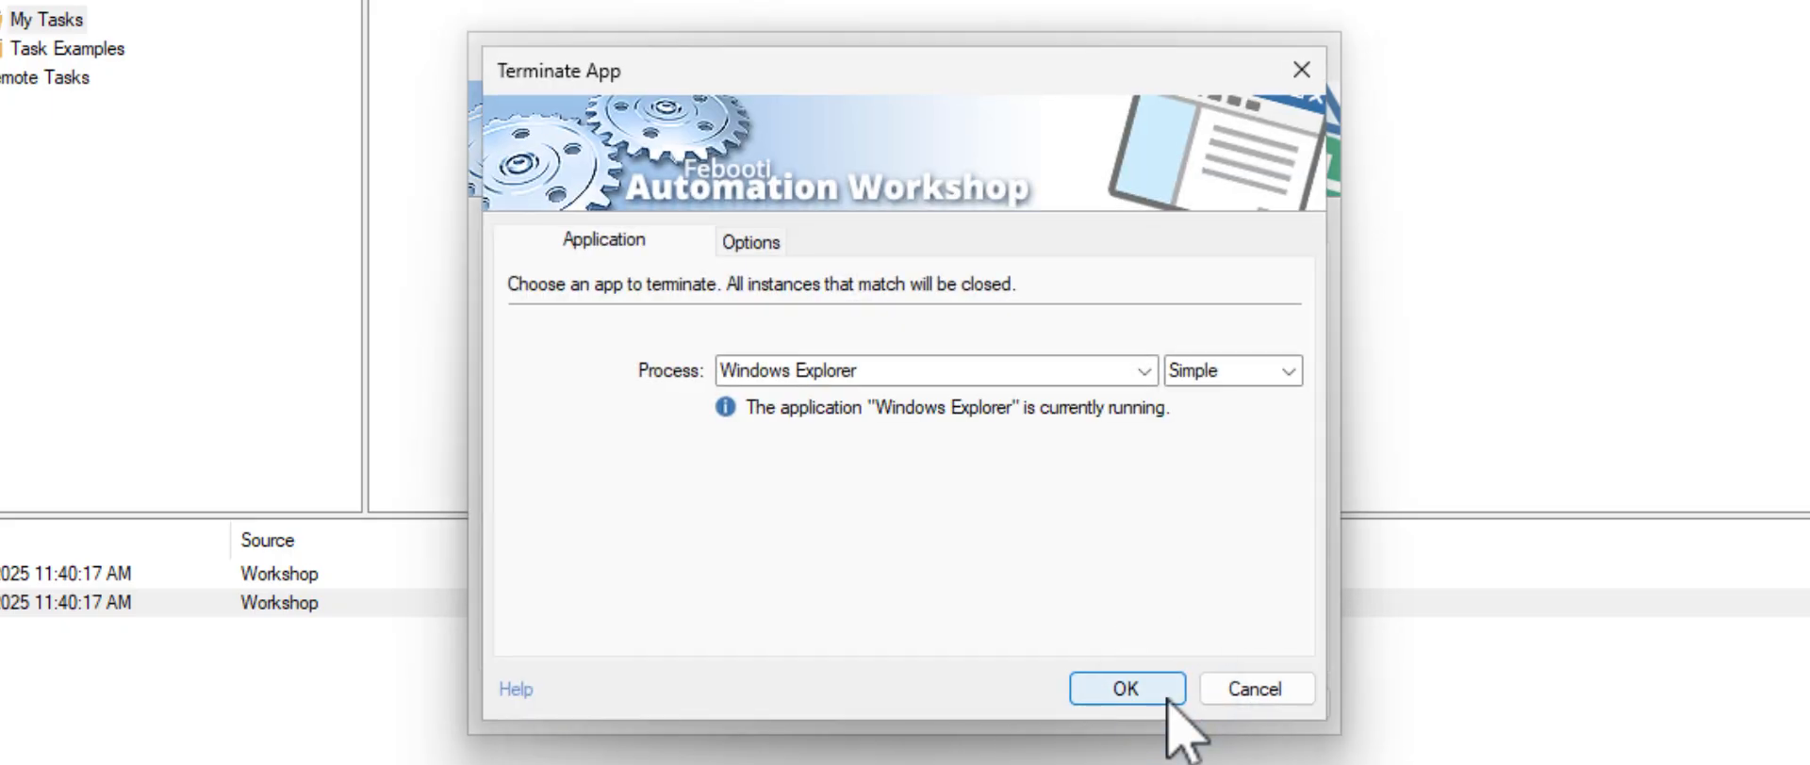
Have Terminate App target the Process ID variable from App Information, save the action, and continue to the task's Run As settings
{"action": "left_click", "coordinate": [1289, 374]}
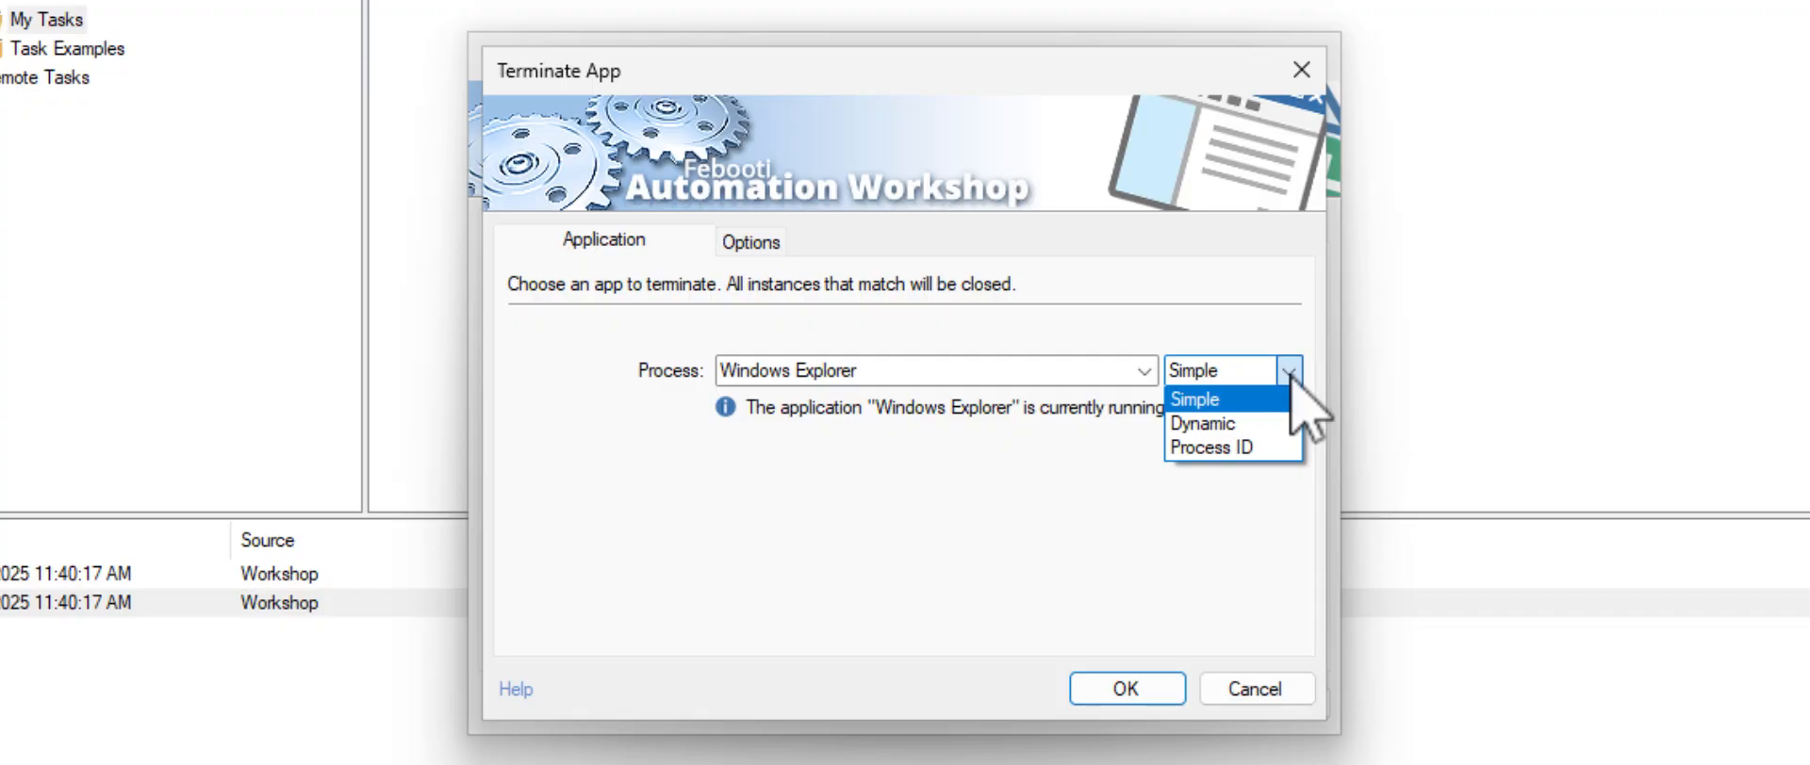
{"action": "left_click", "coordinate": [1235, 457]}
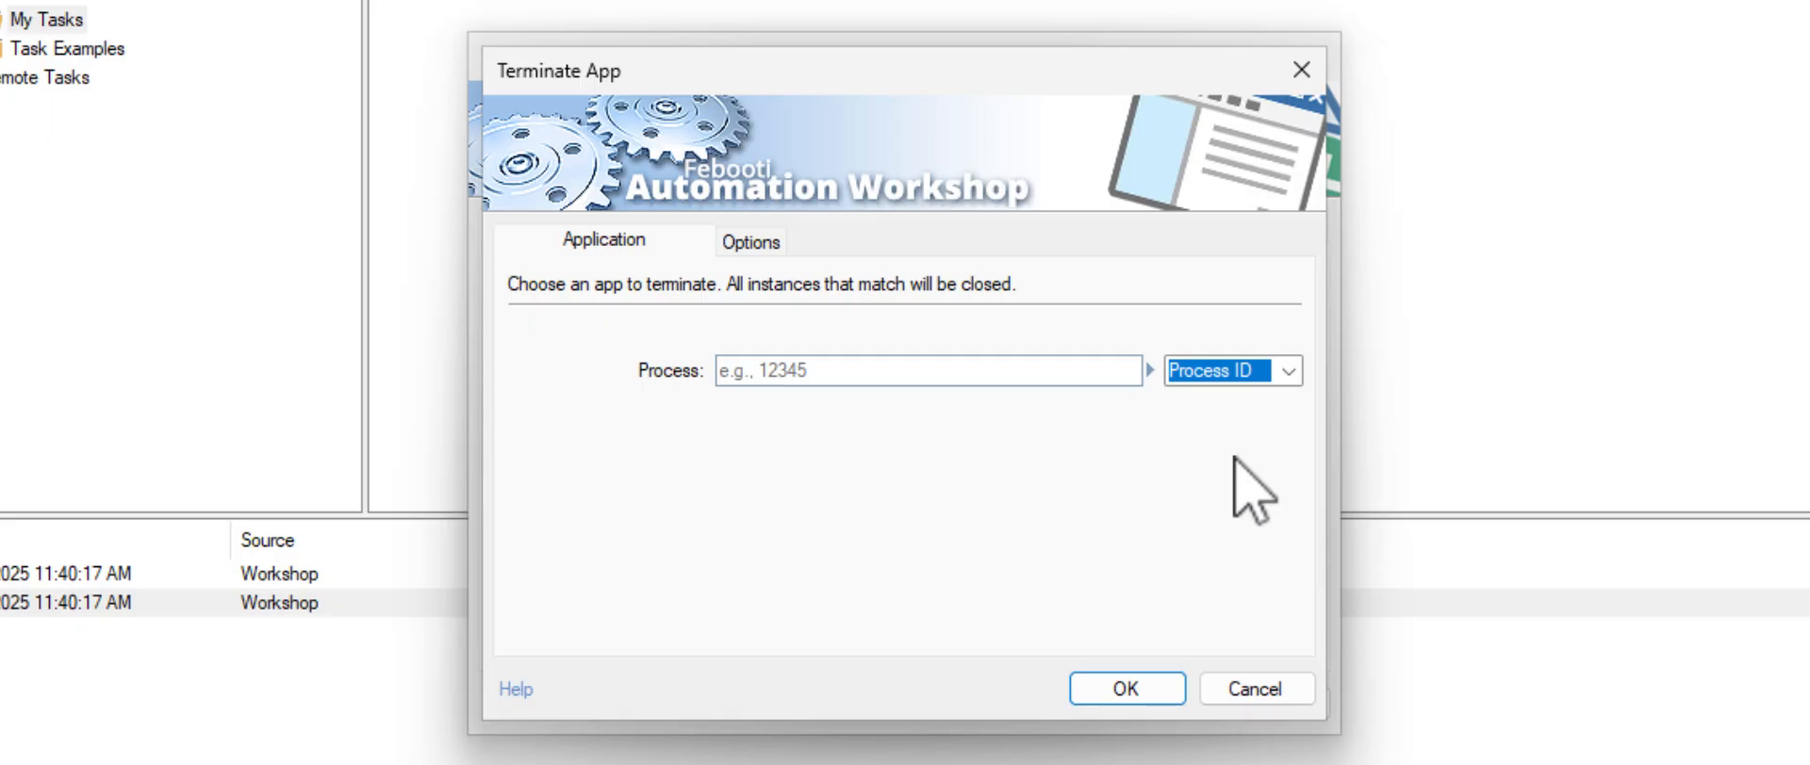
{"action": "left_click", "coordinate": [868, 370]}
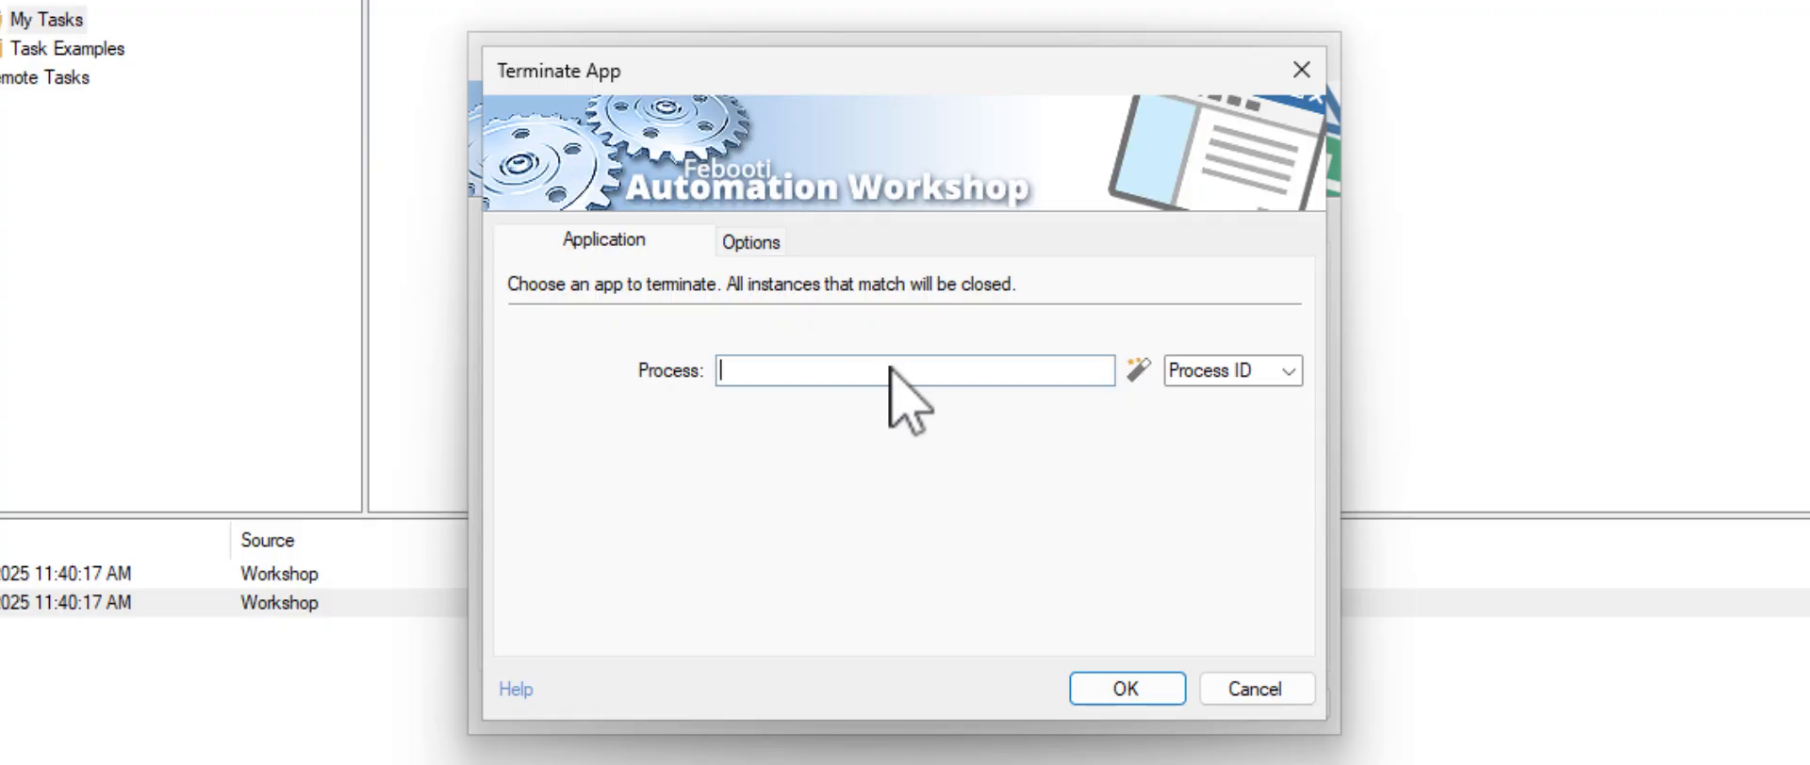
{"action": "left_click", "coordinate": [1138, 370]}
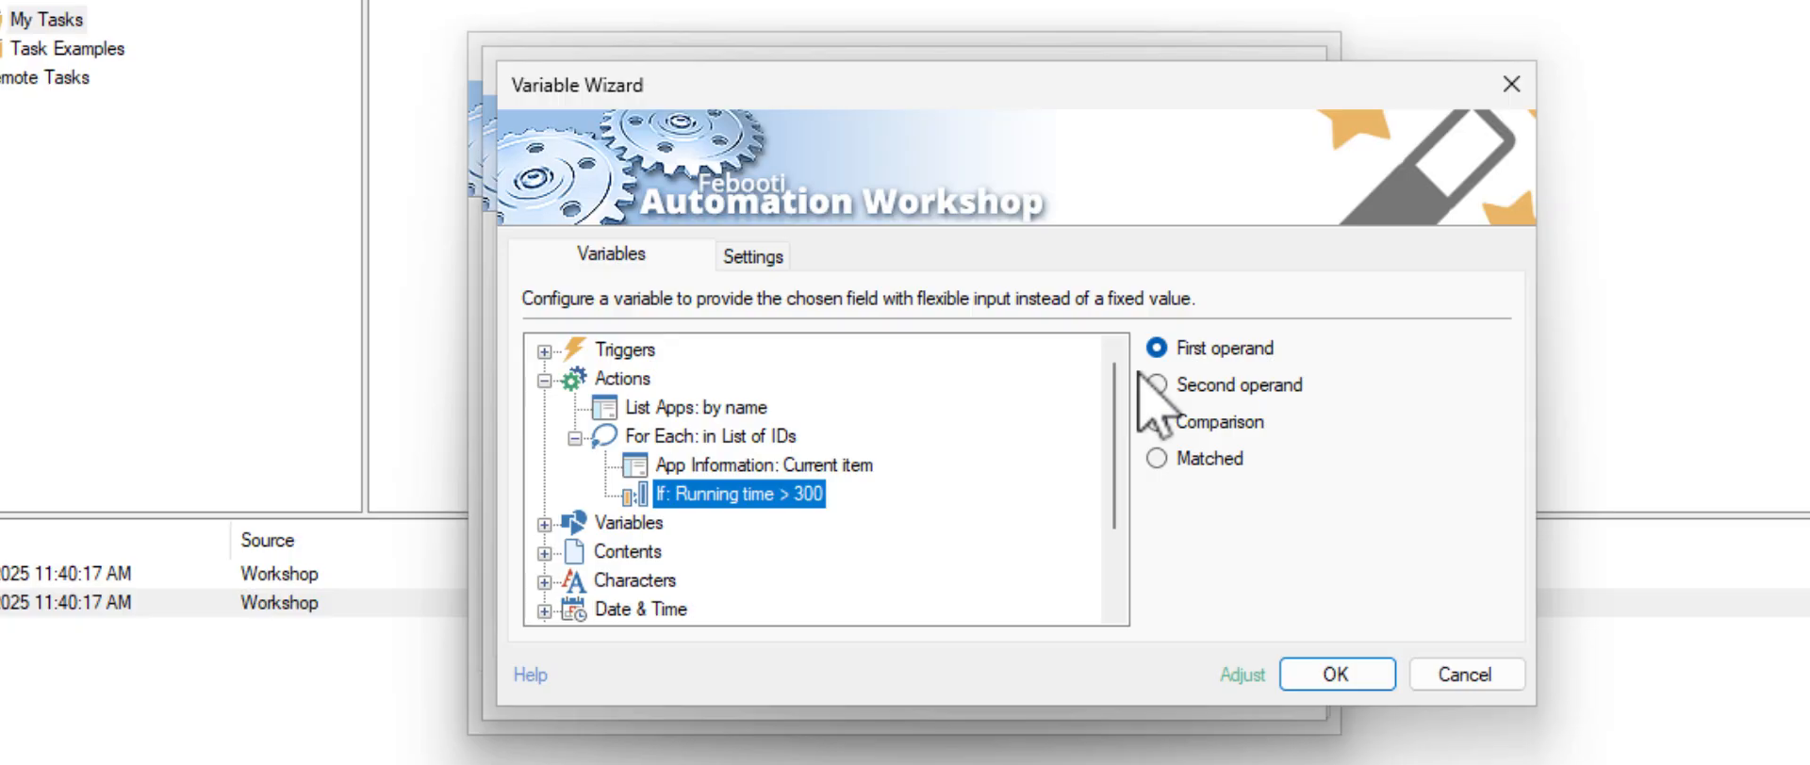
{"action": "left_click", "coordinate": [748, 465]}
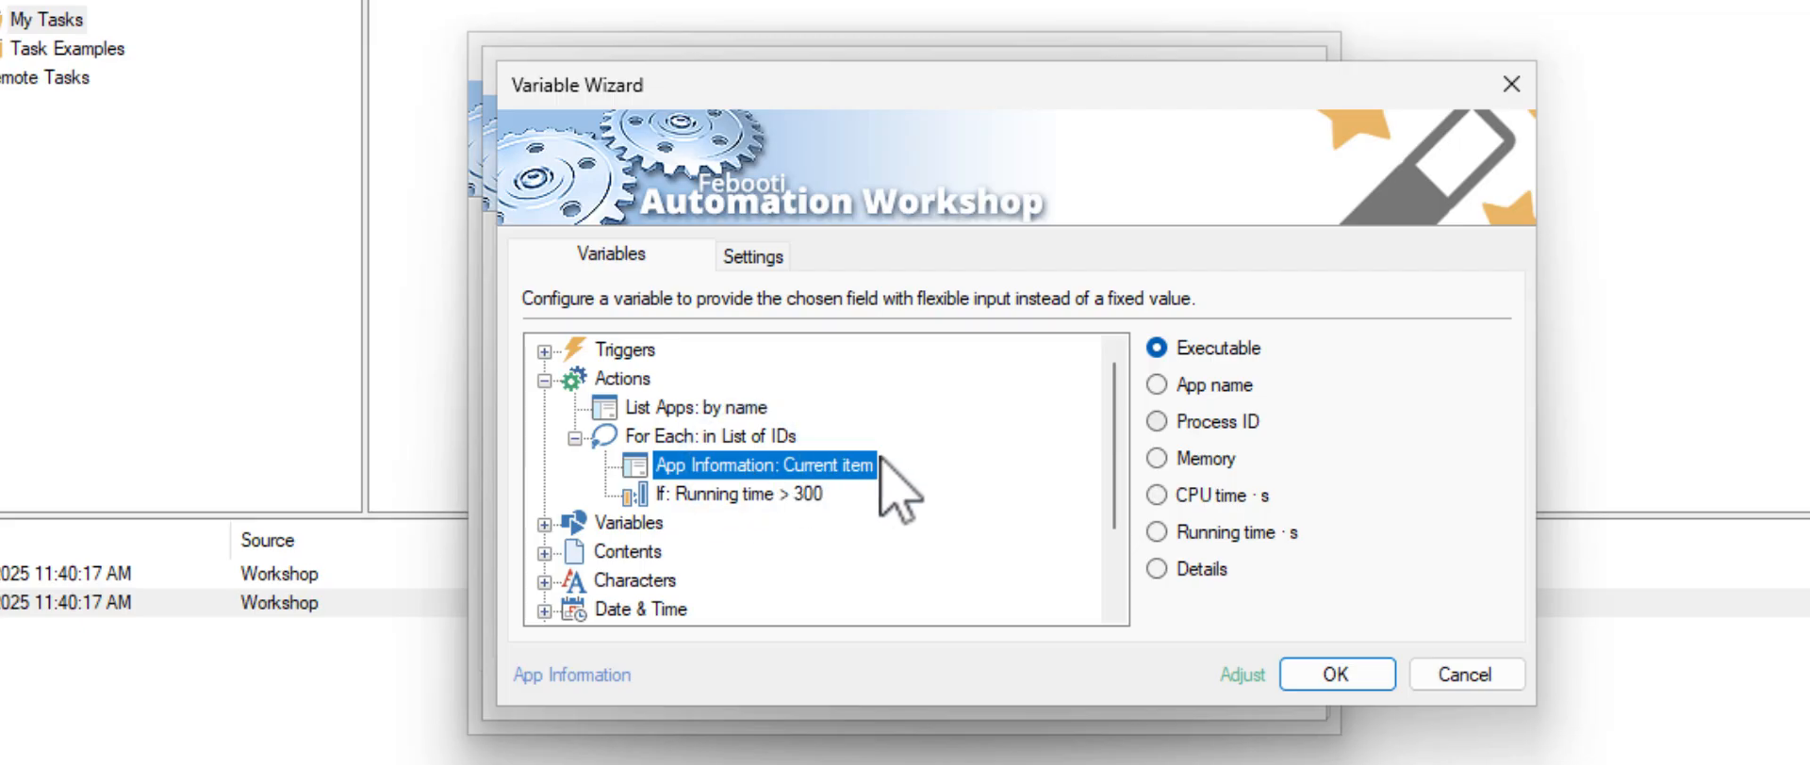
{"action": "left_click", "coordinate": [1214, 423]}
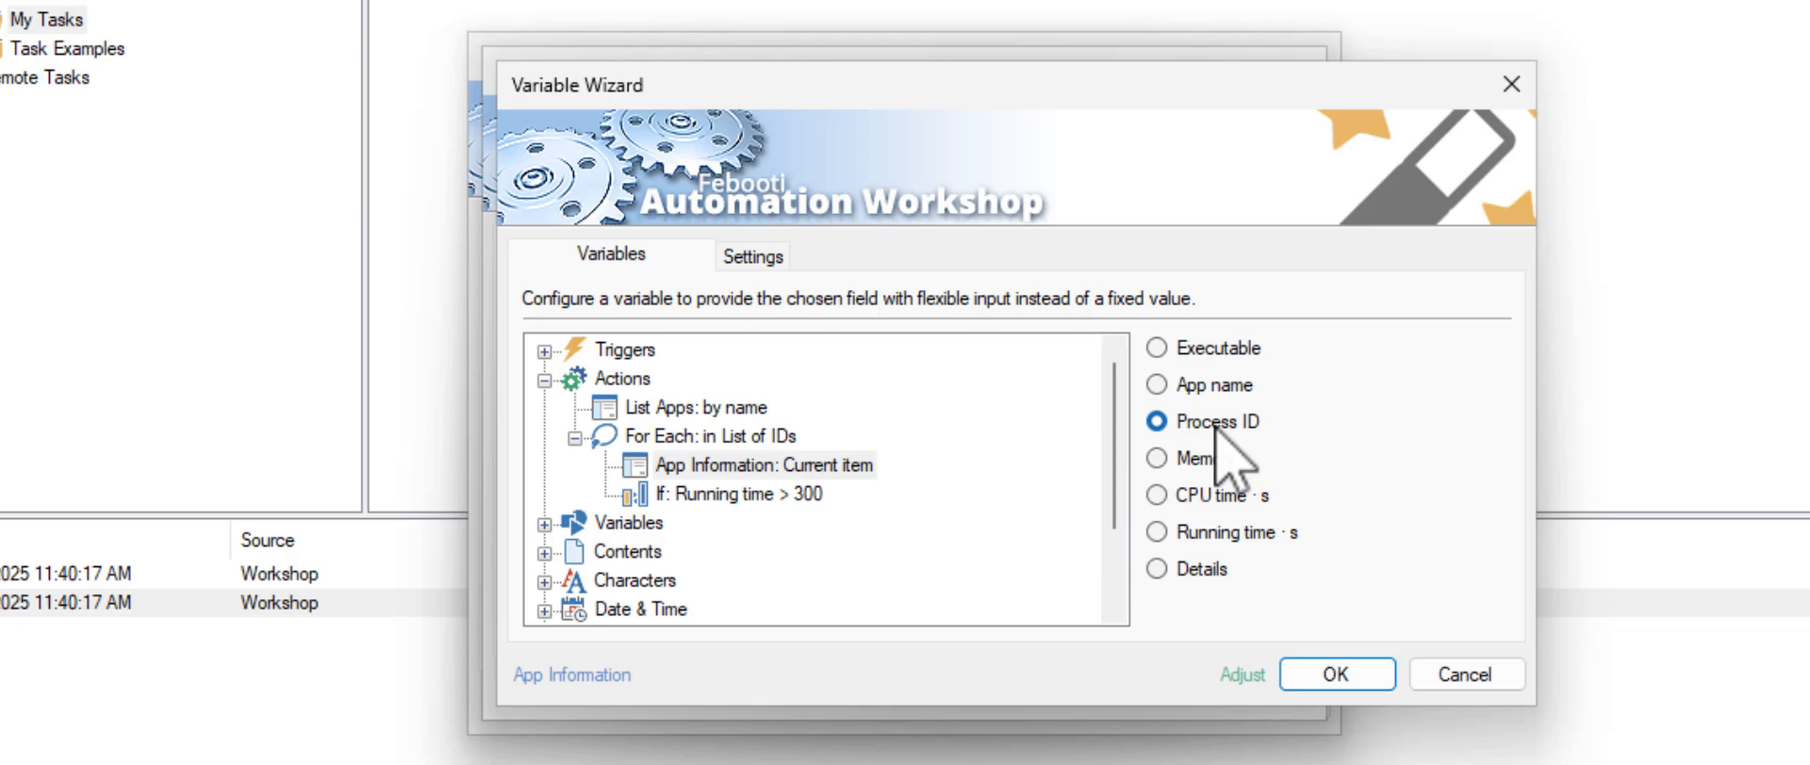
{"action": "left_click", "coordinate": [1381, 676]}
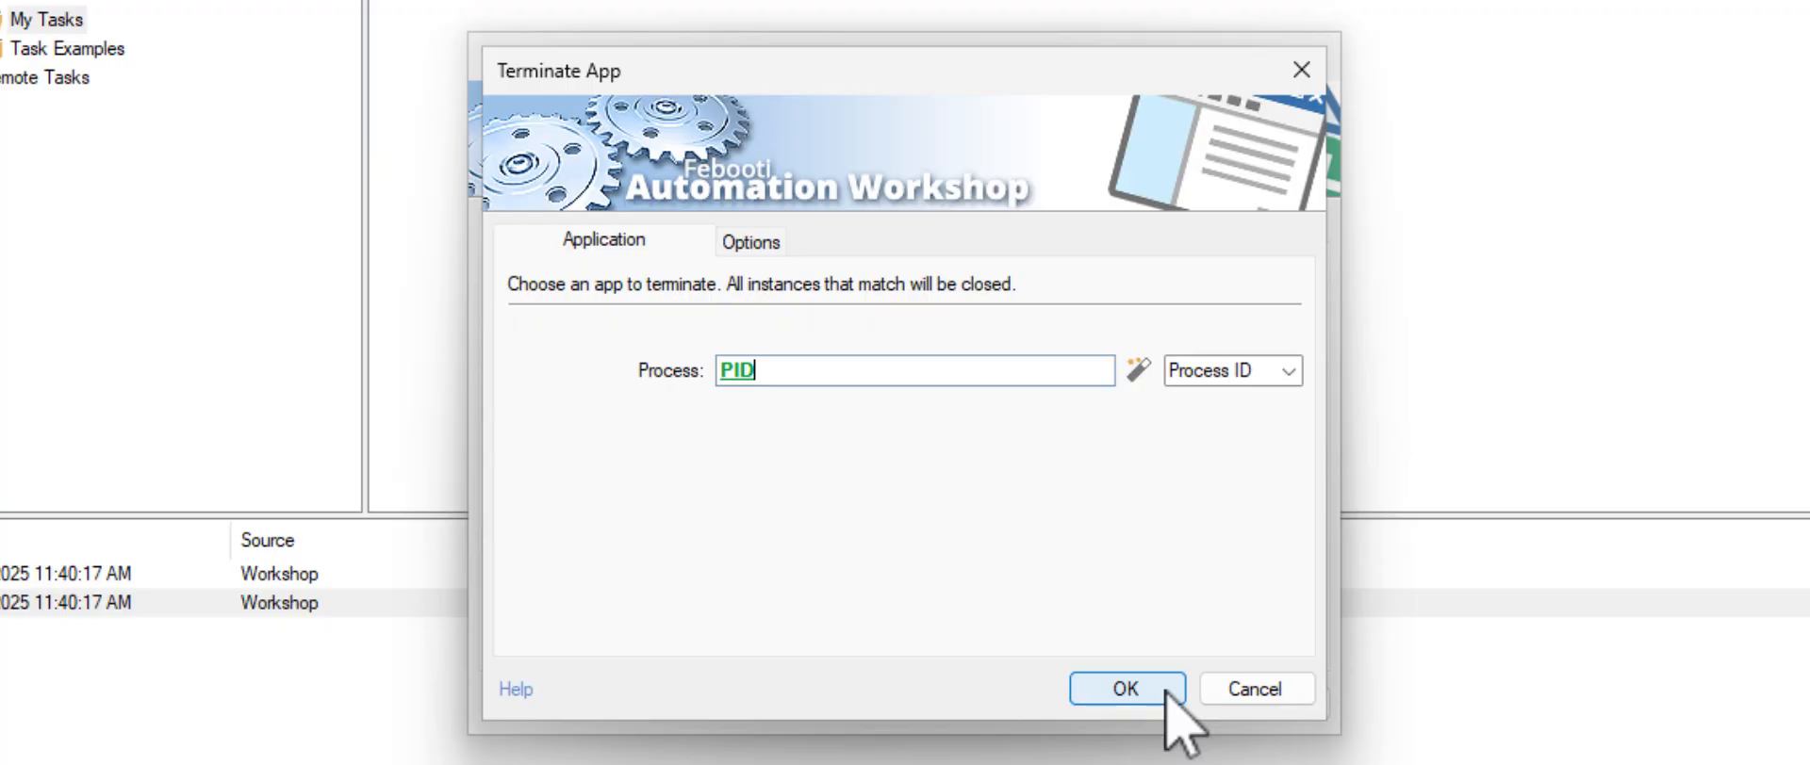
{"action": "left_click", "coordinate": [1127, 689]}
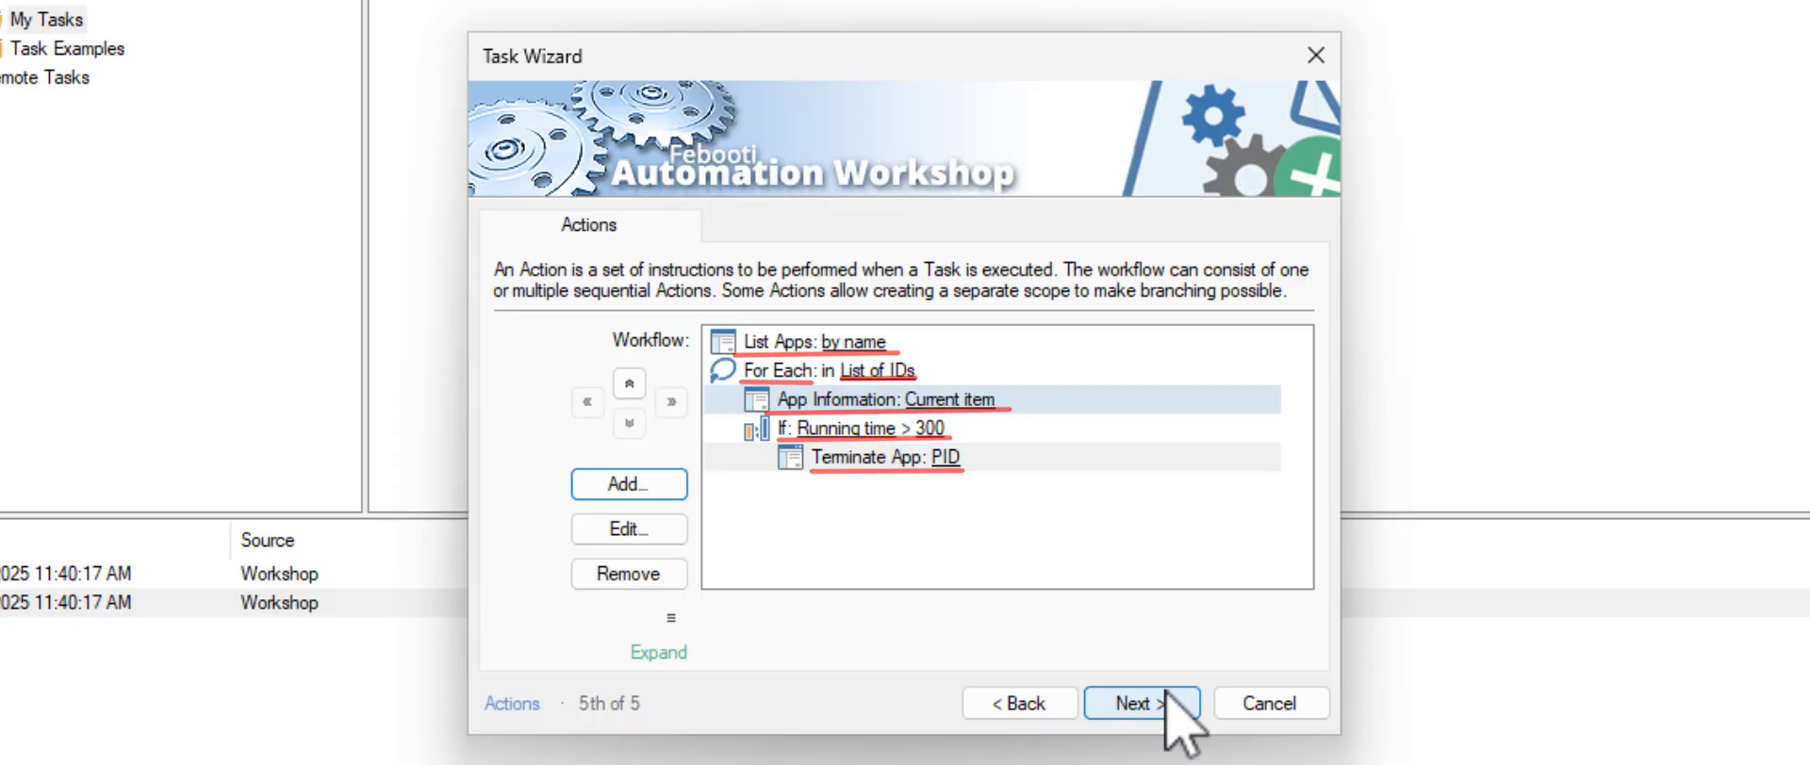
{"action": "left_click", "coordinate": [1171, 705]}
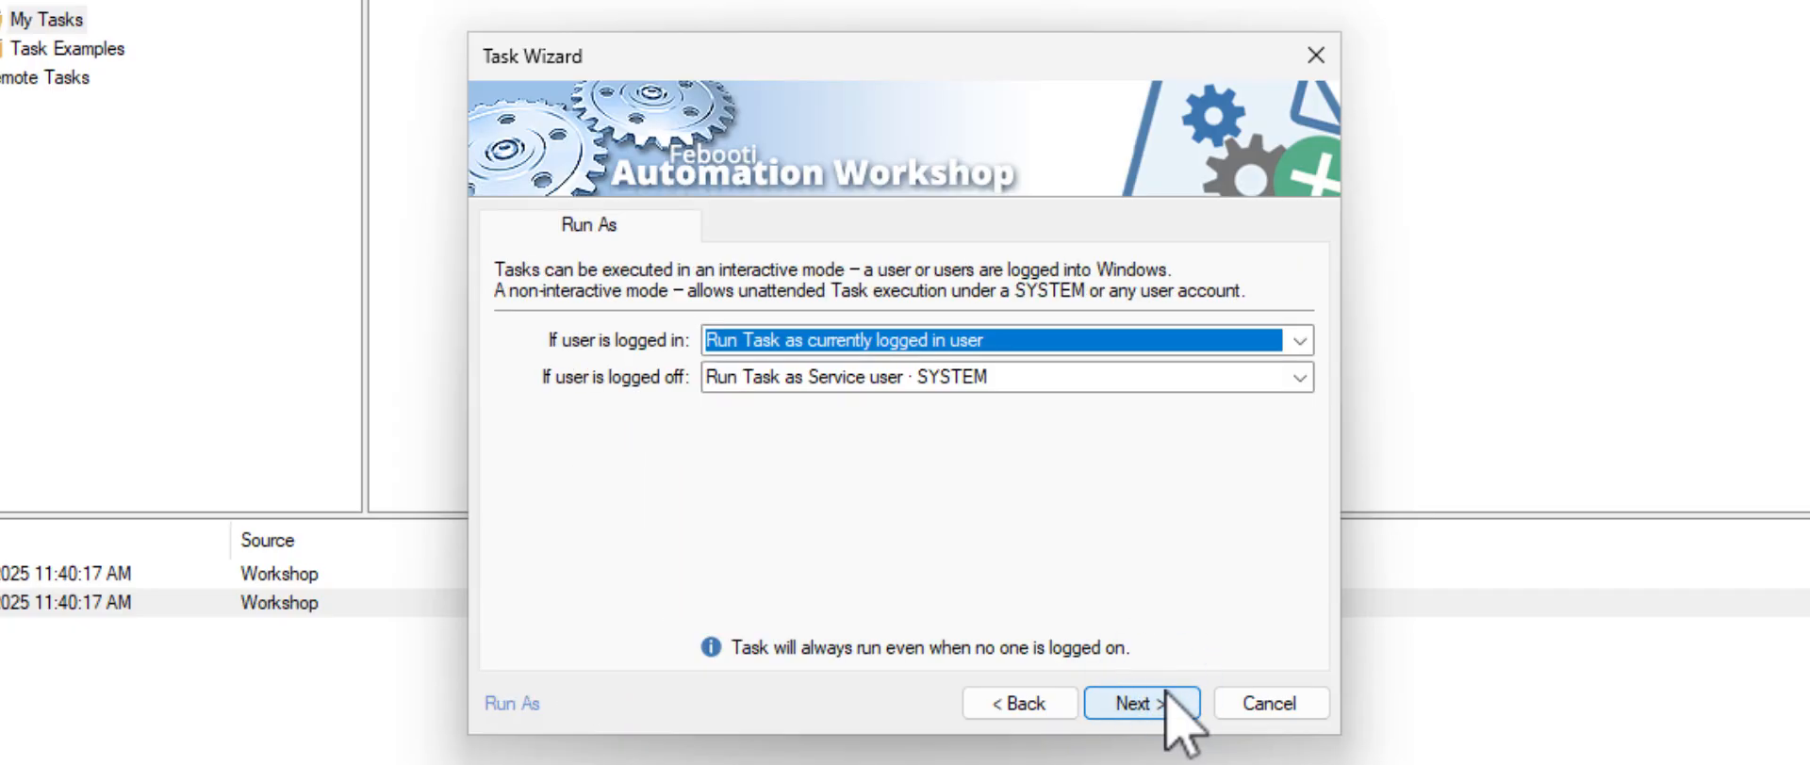
Keep the default Run As settings, name the task "Stop long running apps", and finish the wizard to save it
{"action": "left_click", "coordinate": [1167, 703]}
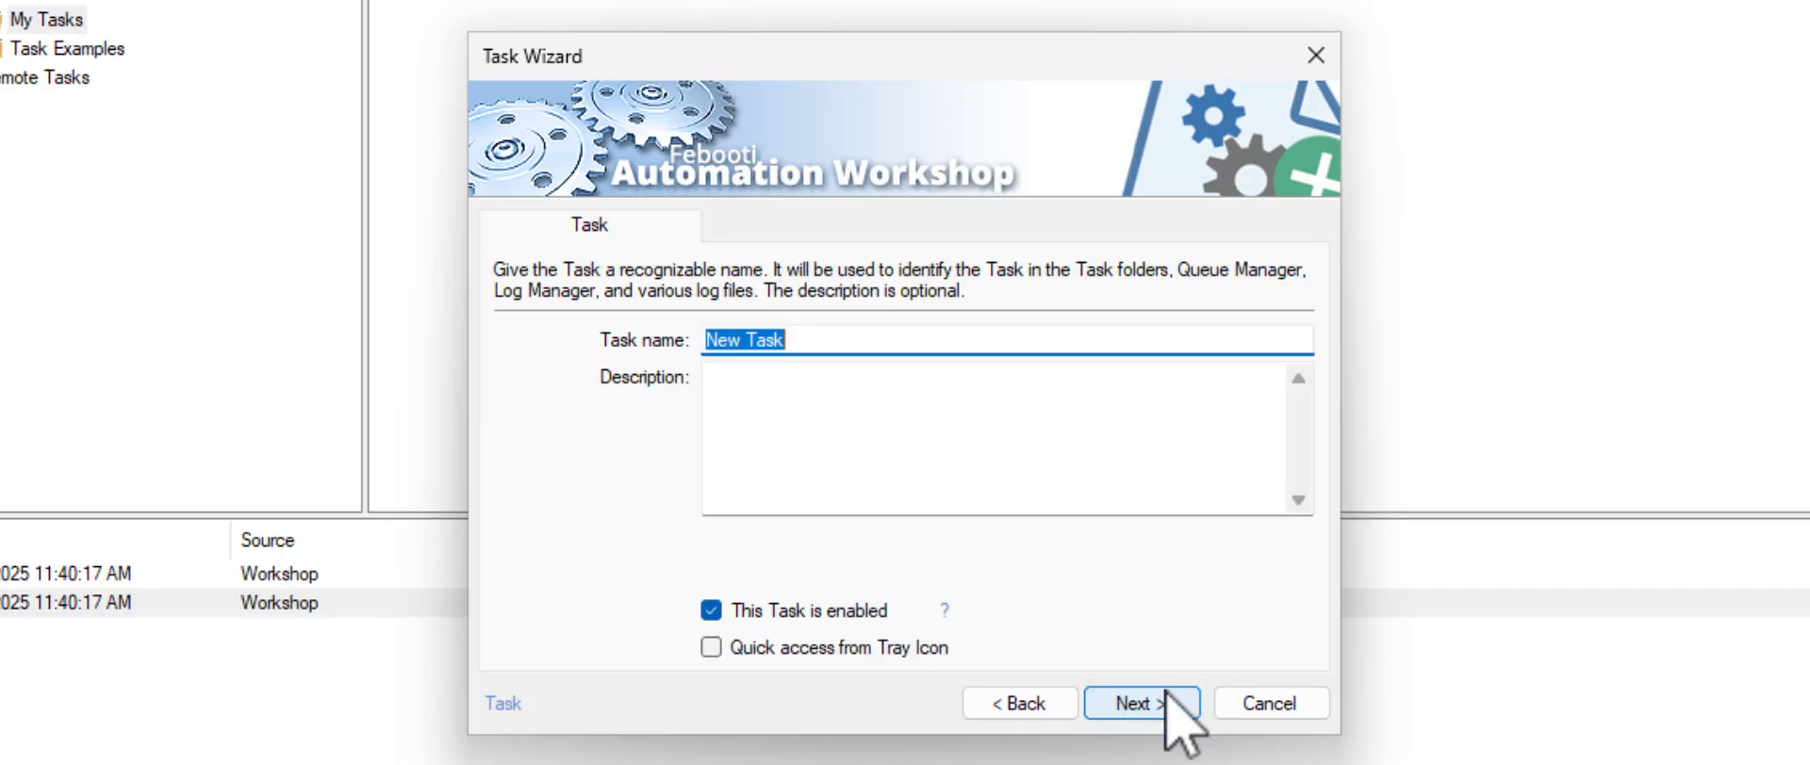
{"action": "type", "text": "Stop long running "}
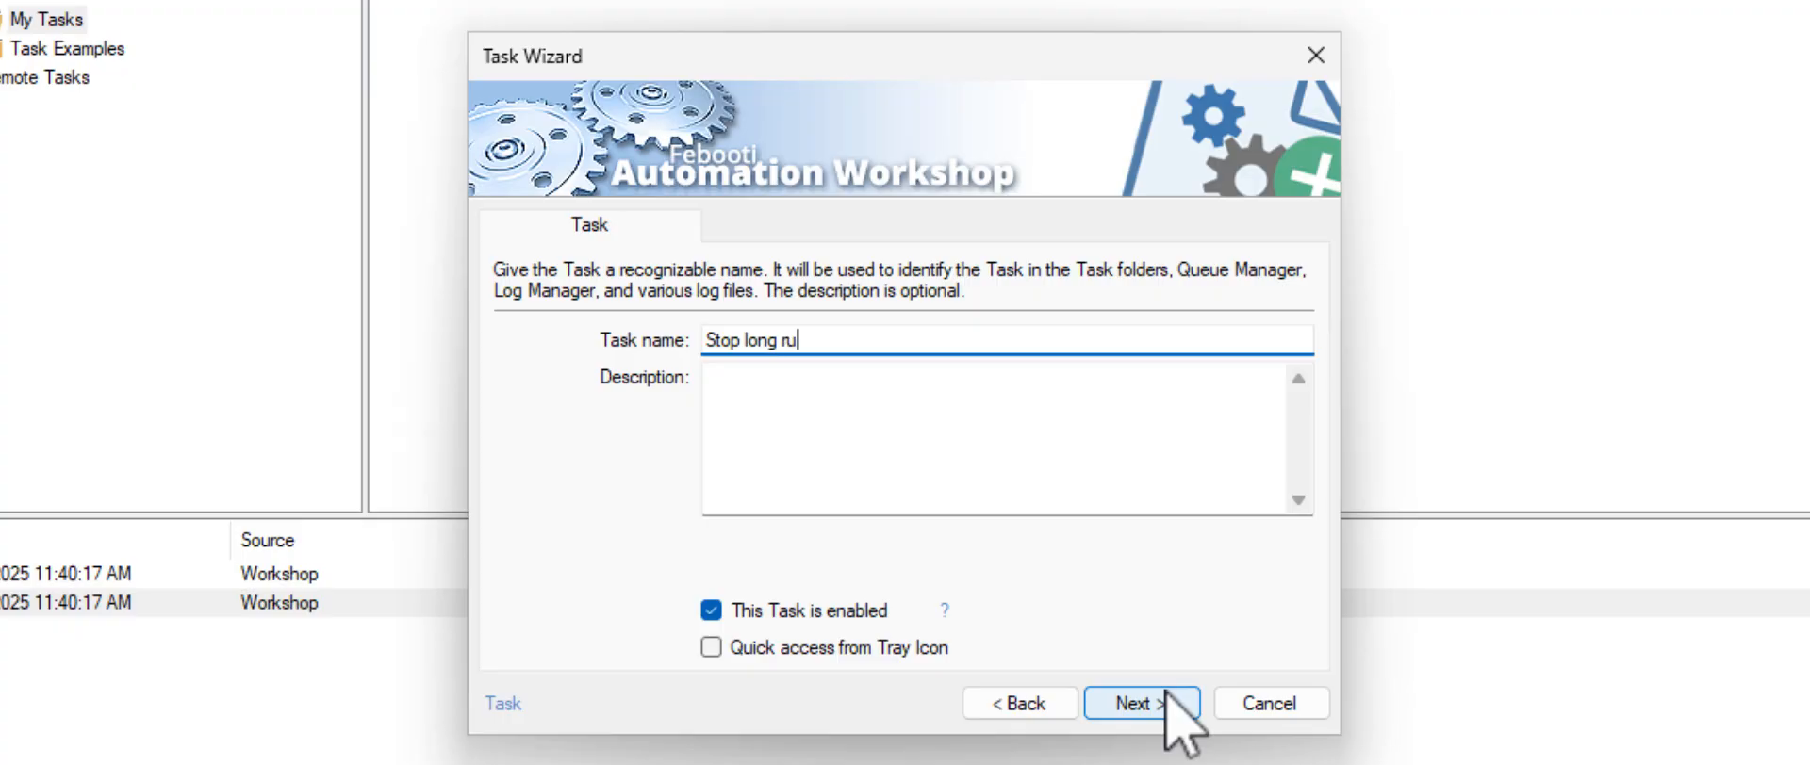
{"action": "type", "text": "apps"}
{"action": "left_click", "coordinate": [1169, 702]}
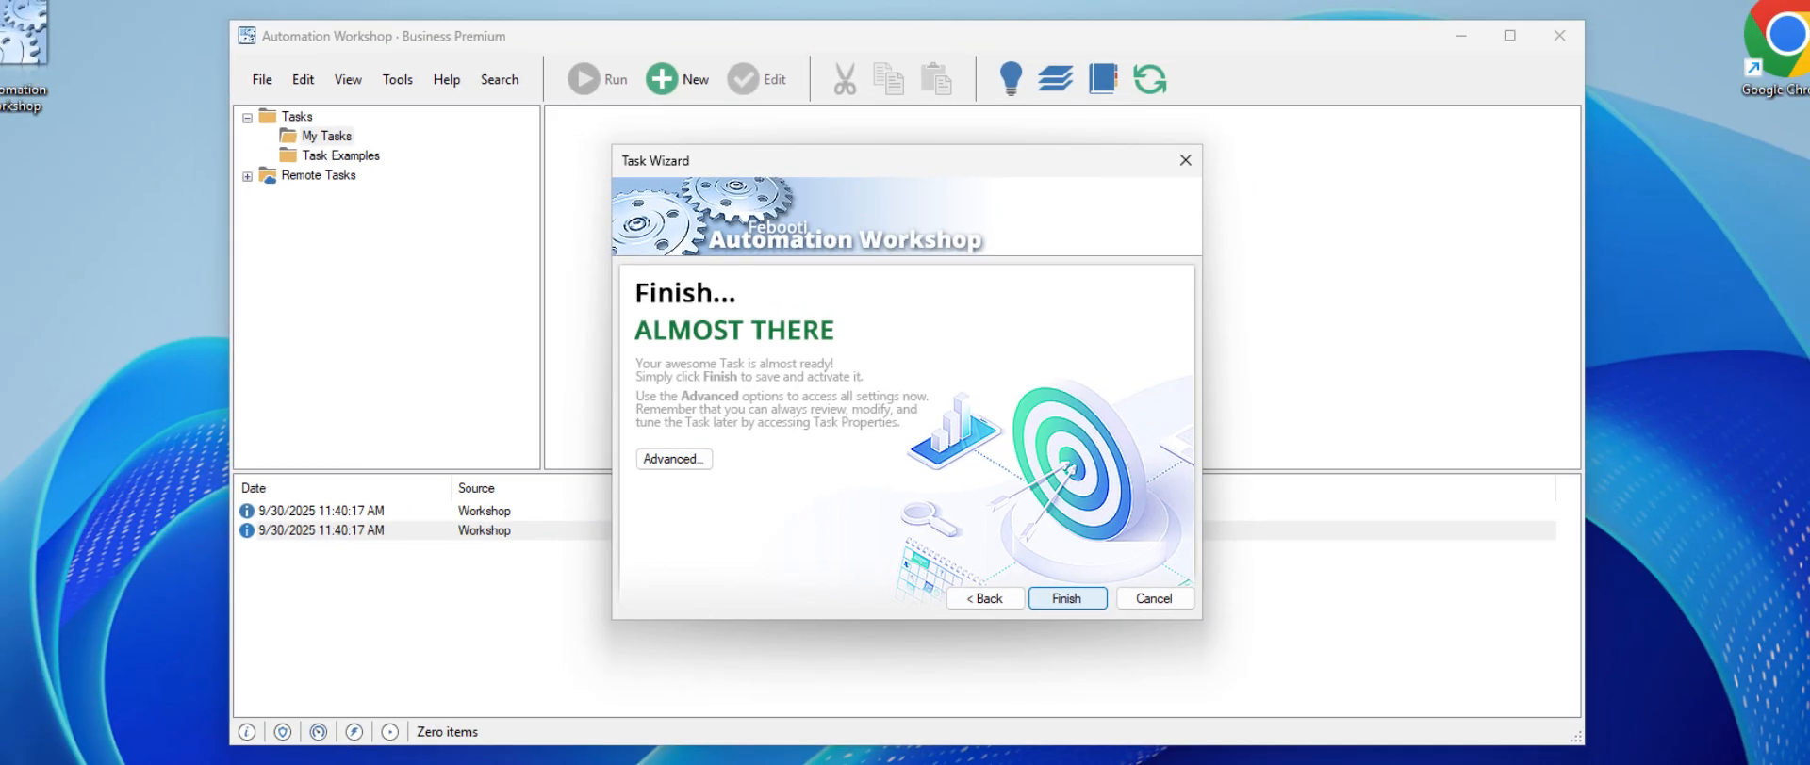
{"action": "left_click", "coordinate": [1079, 600]}
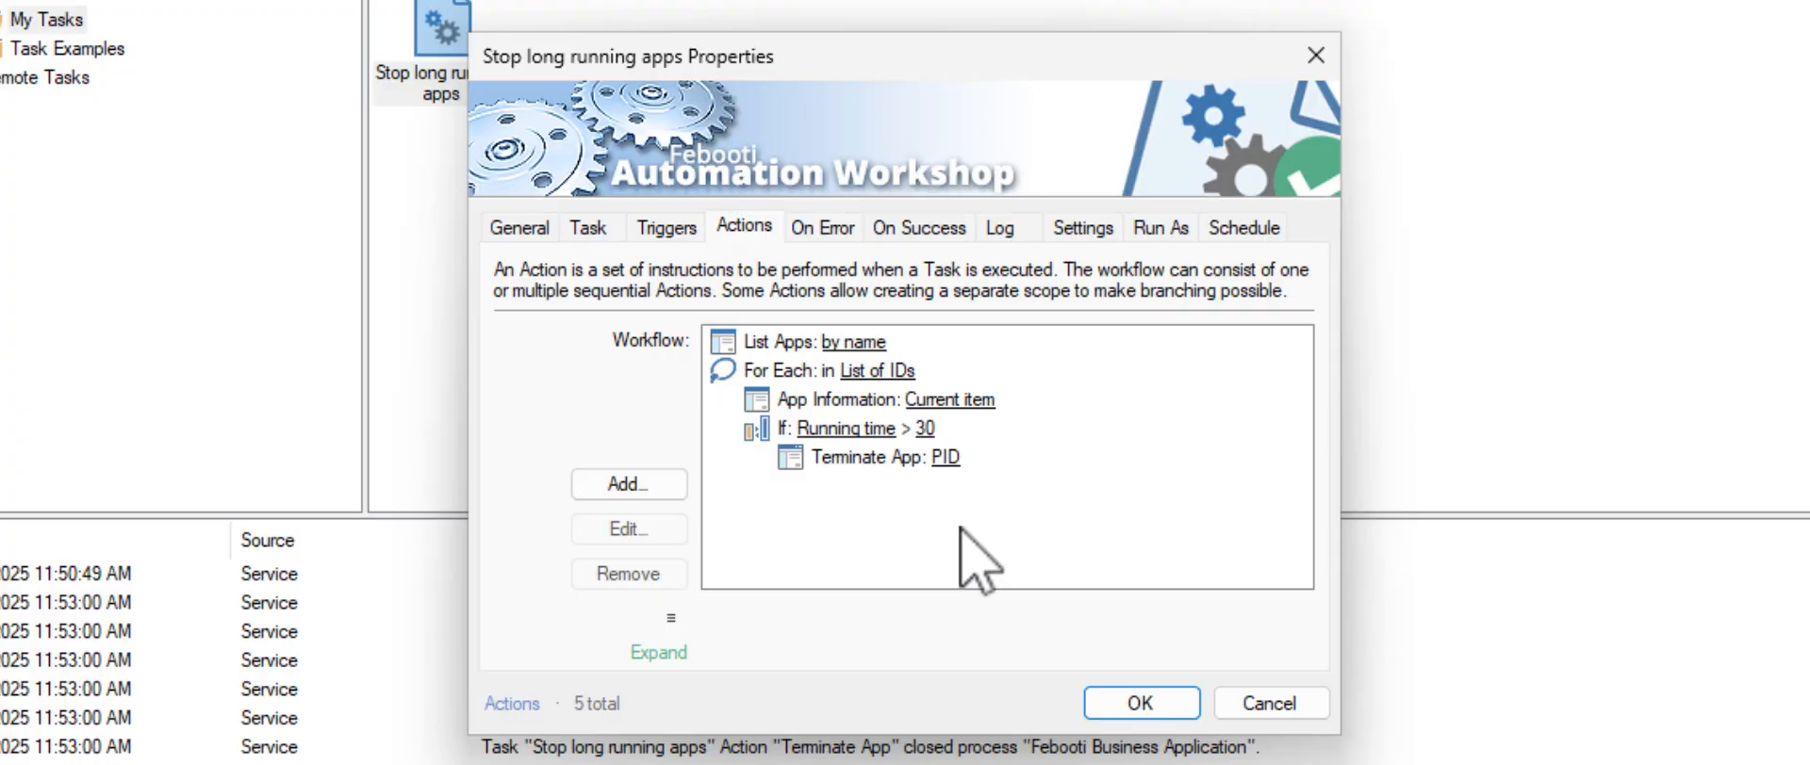
Edit the workflow's App Information action and open the adjustment settings of its Current item process variable
{"action": "left_click", "coordinate": [863, 403]}
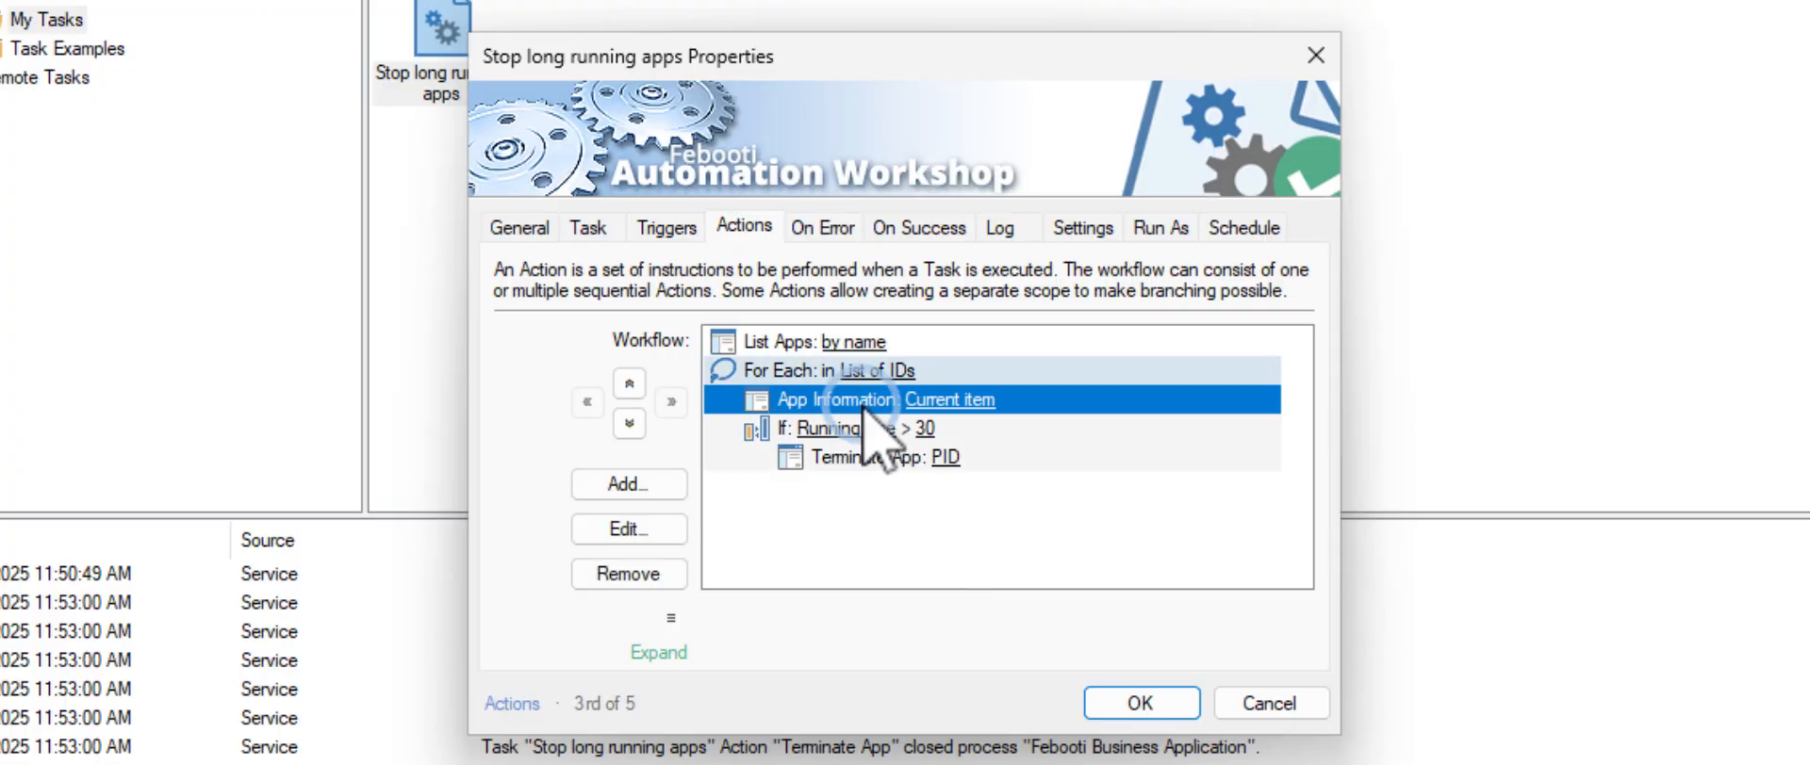
{"action": "left_click", "coordinate": [665, 529]}
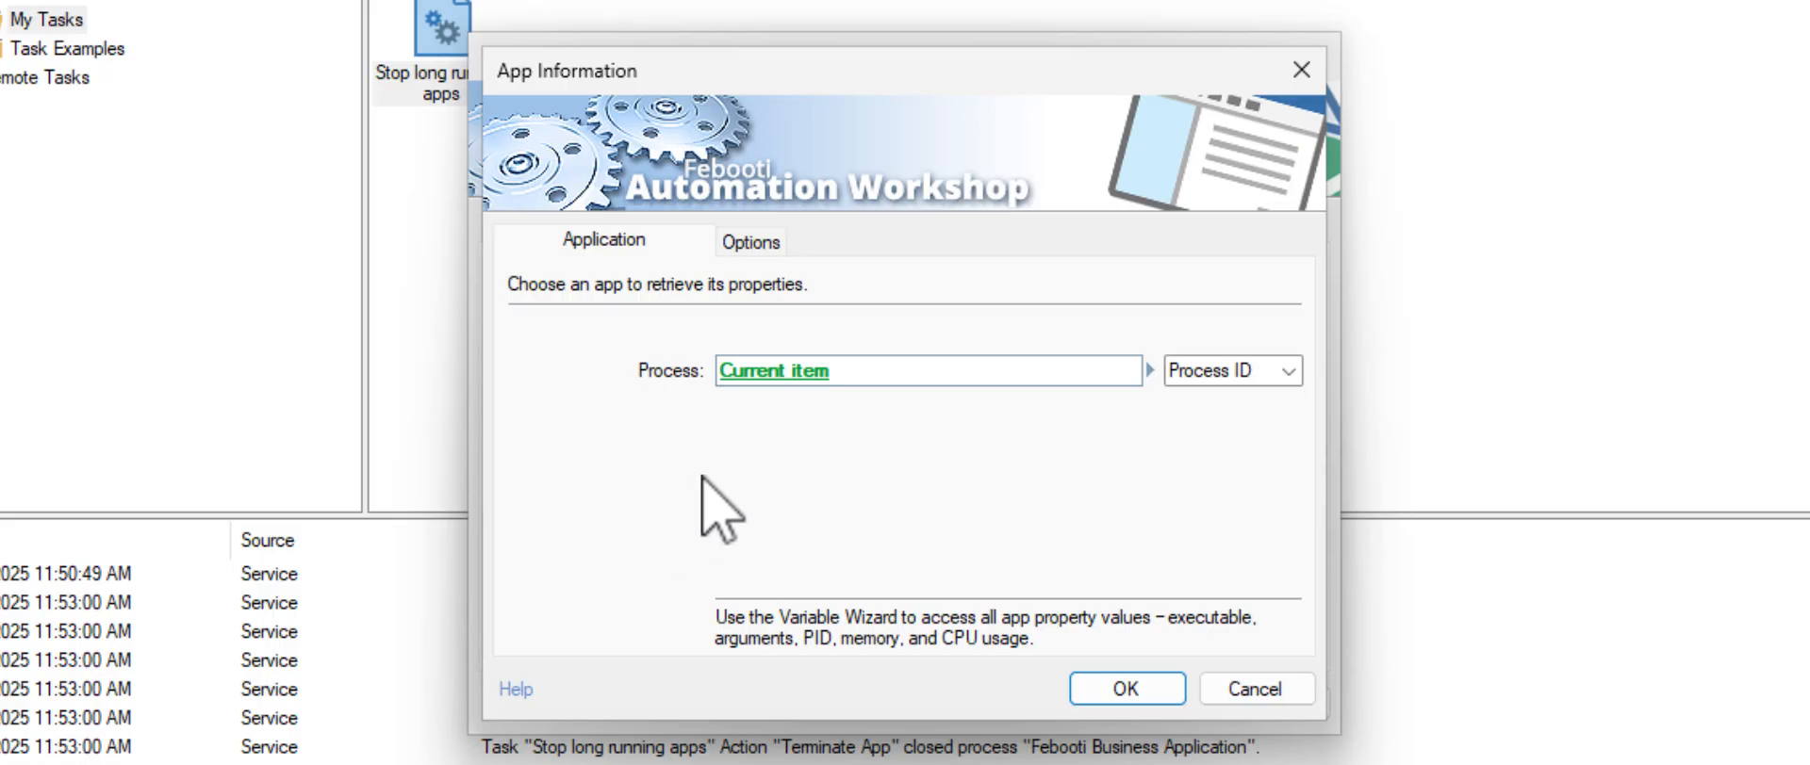
{"action": "left_click", "coordinate": [779, 372]}
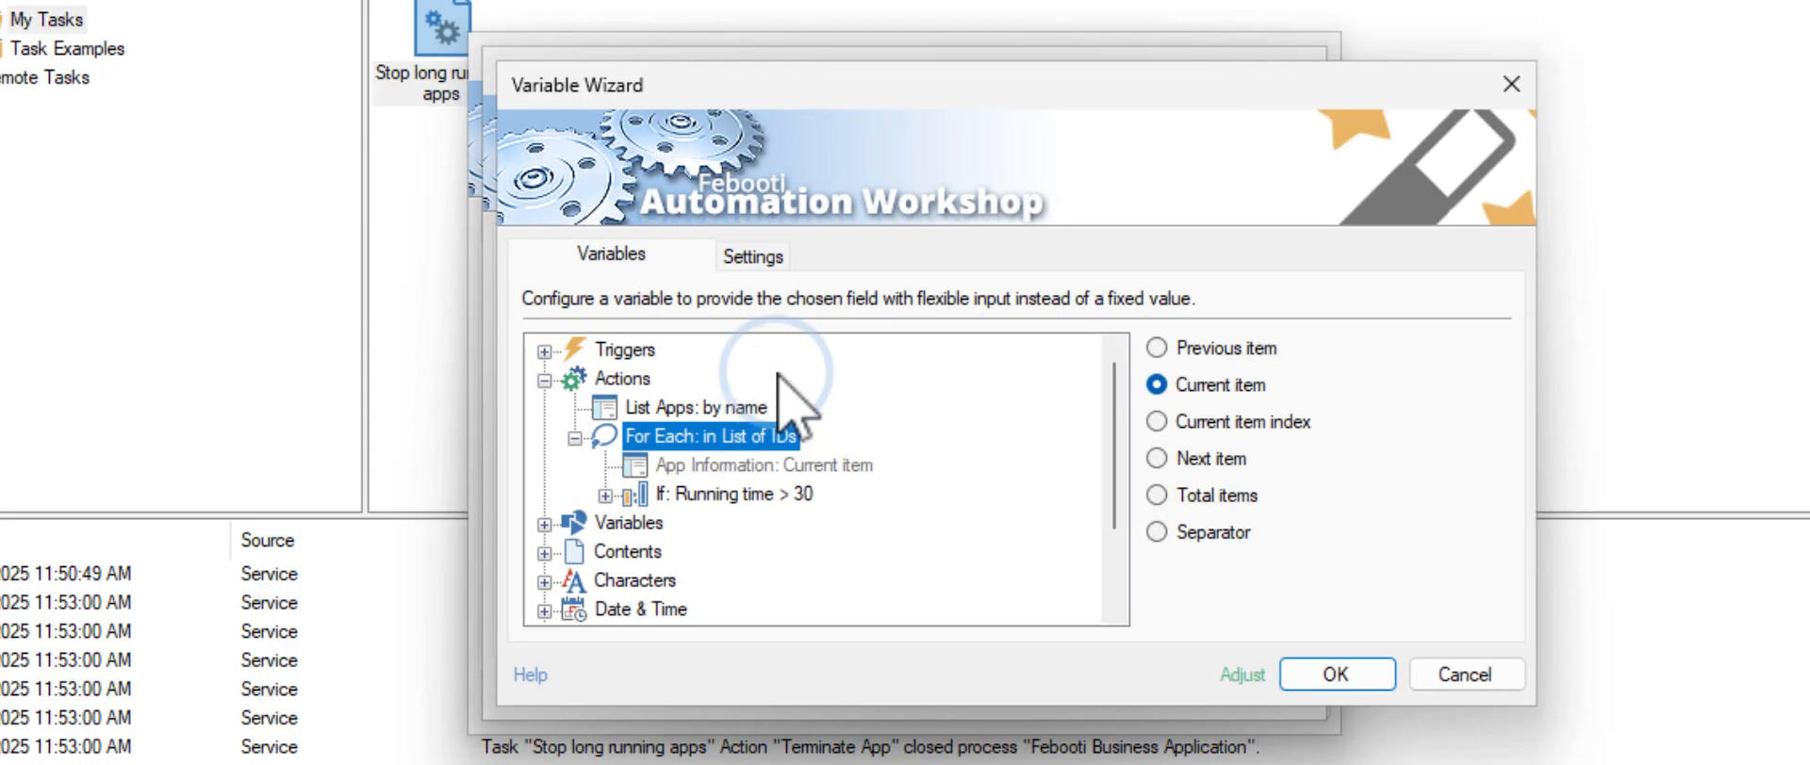
{"action": "left_click", "coordinate": [1243, 674]}
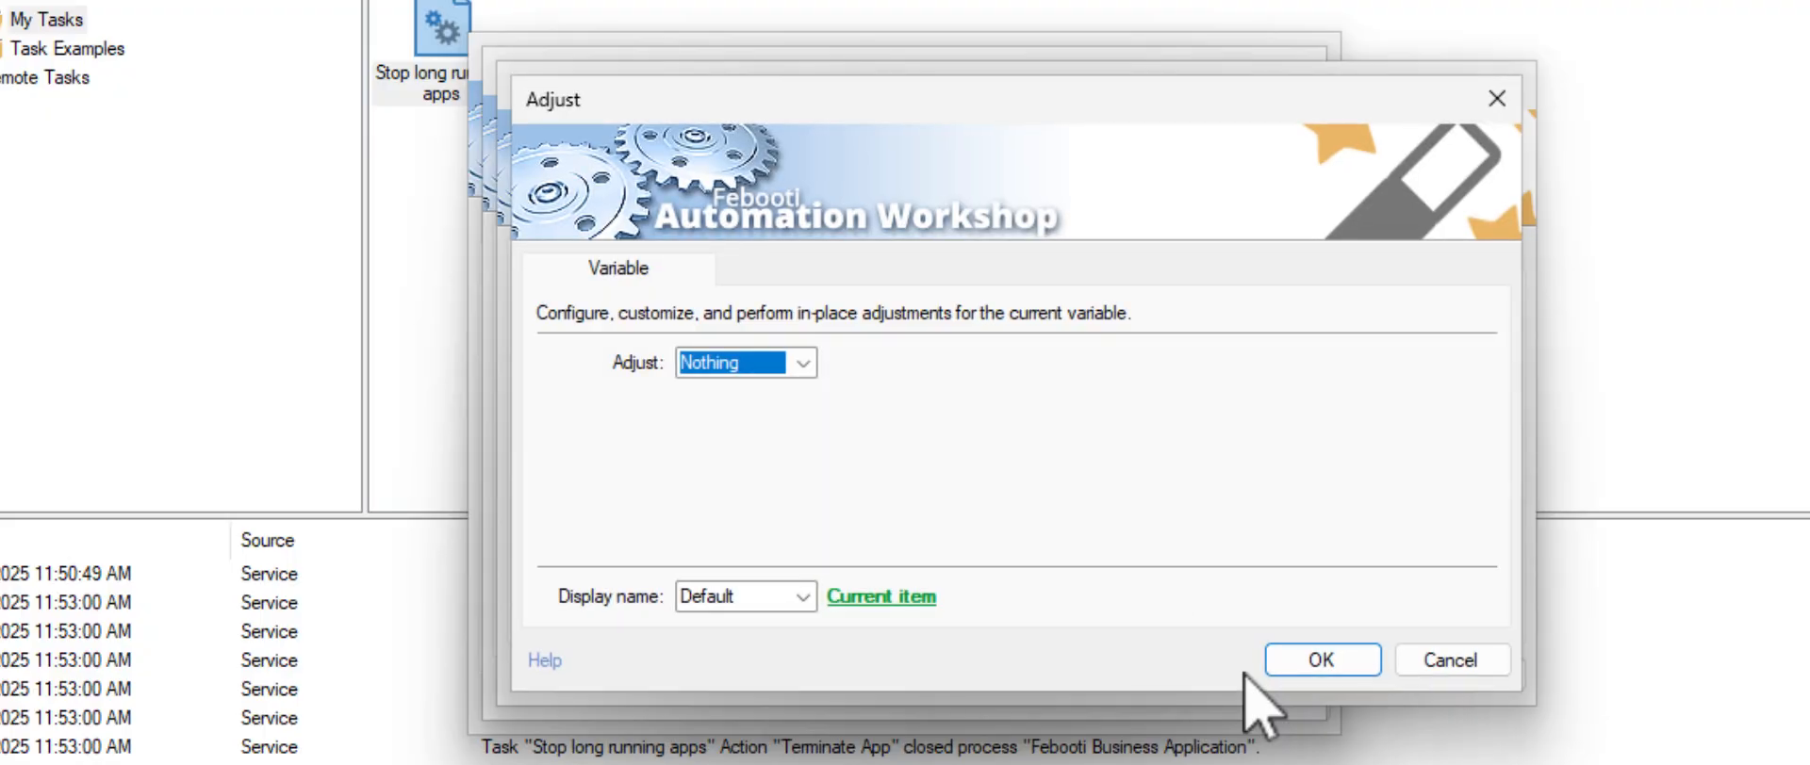
Give the Current item variable the custom display name "PID" and save the variable and the App Information action
{"action": "left_click", "coordinate": [803, 598]}
{"action": "key", "text": "Down"}
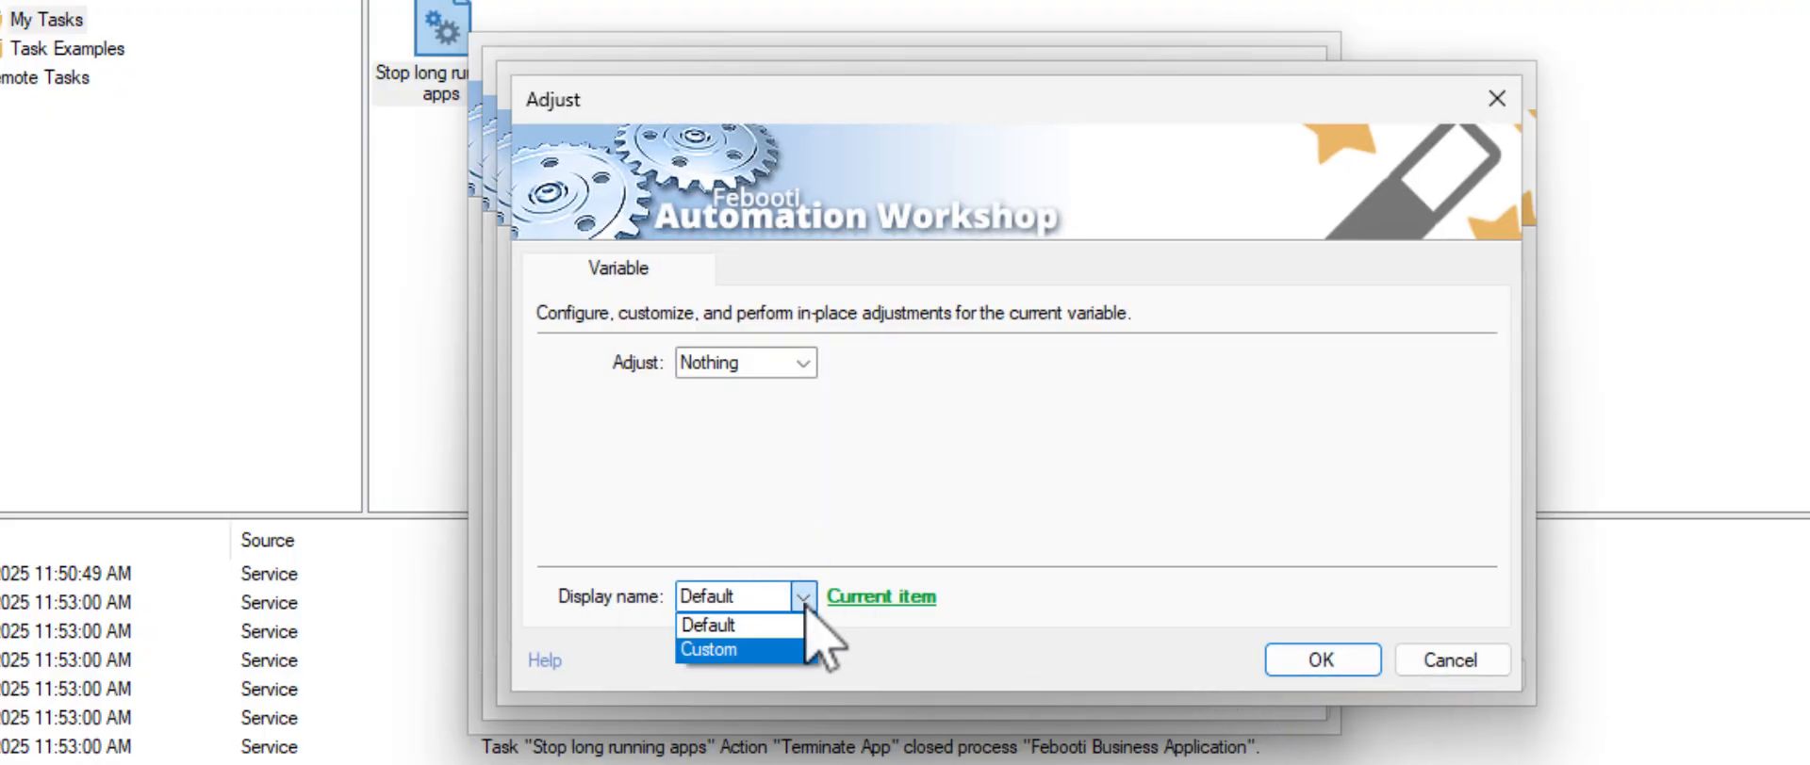
{"action": "left_click", "coordinate": [743, 650]}
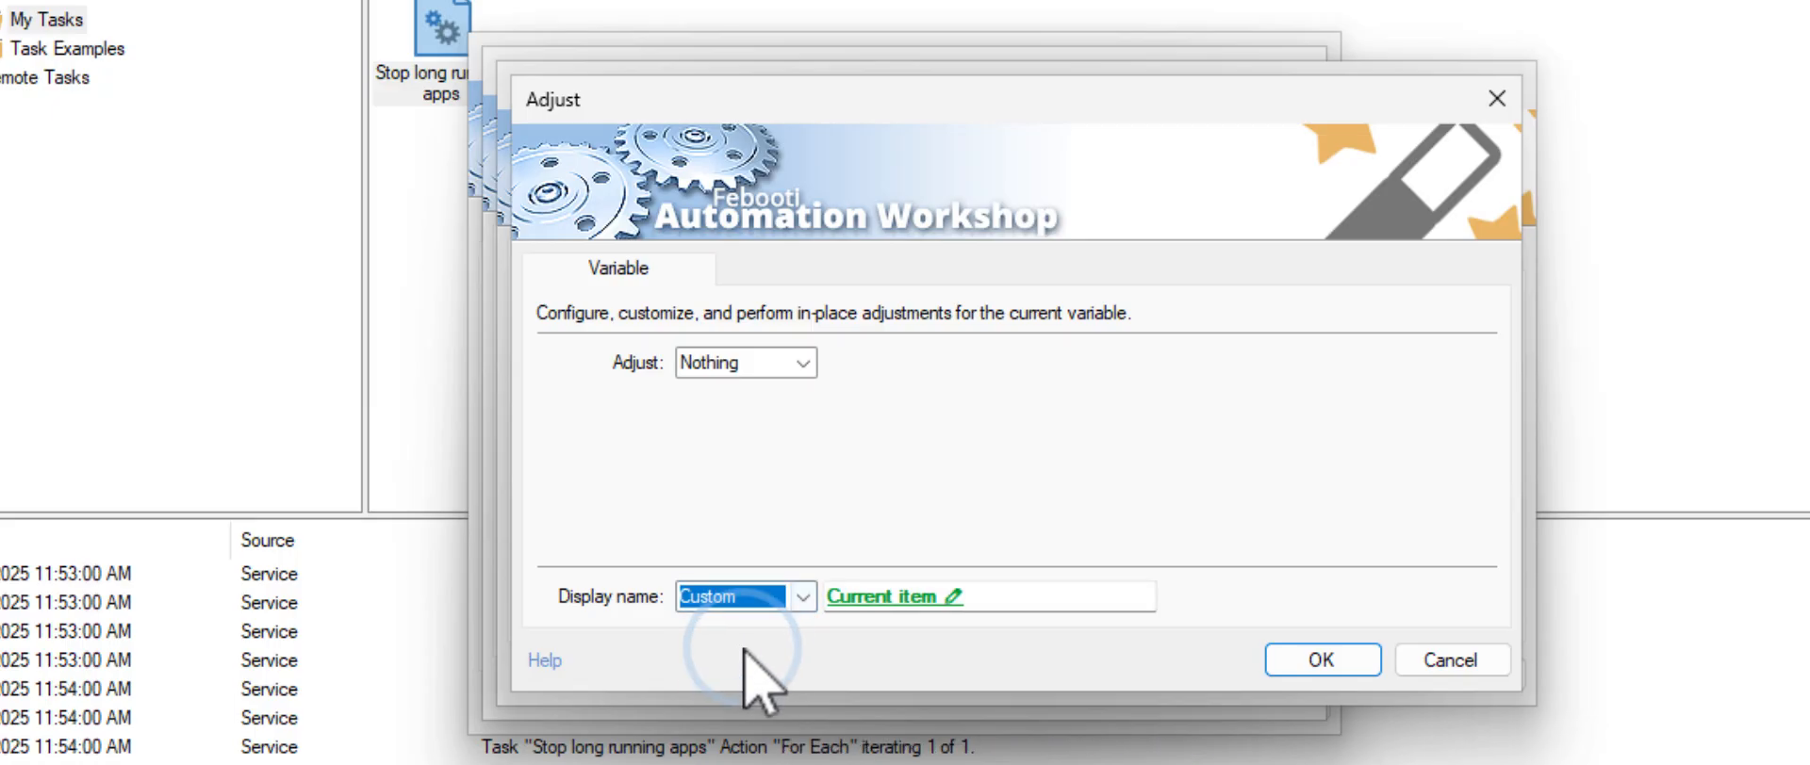
{"action": "left_click", "coordinate": [1035, 604]}
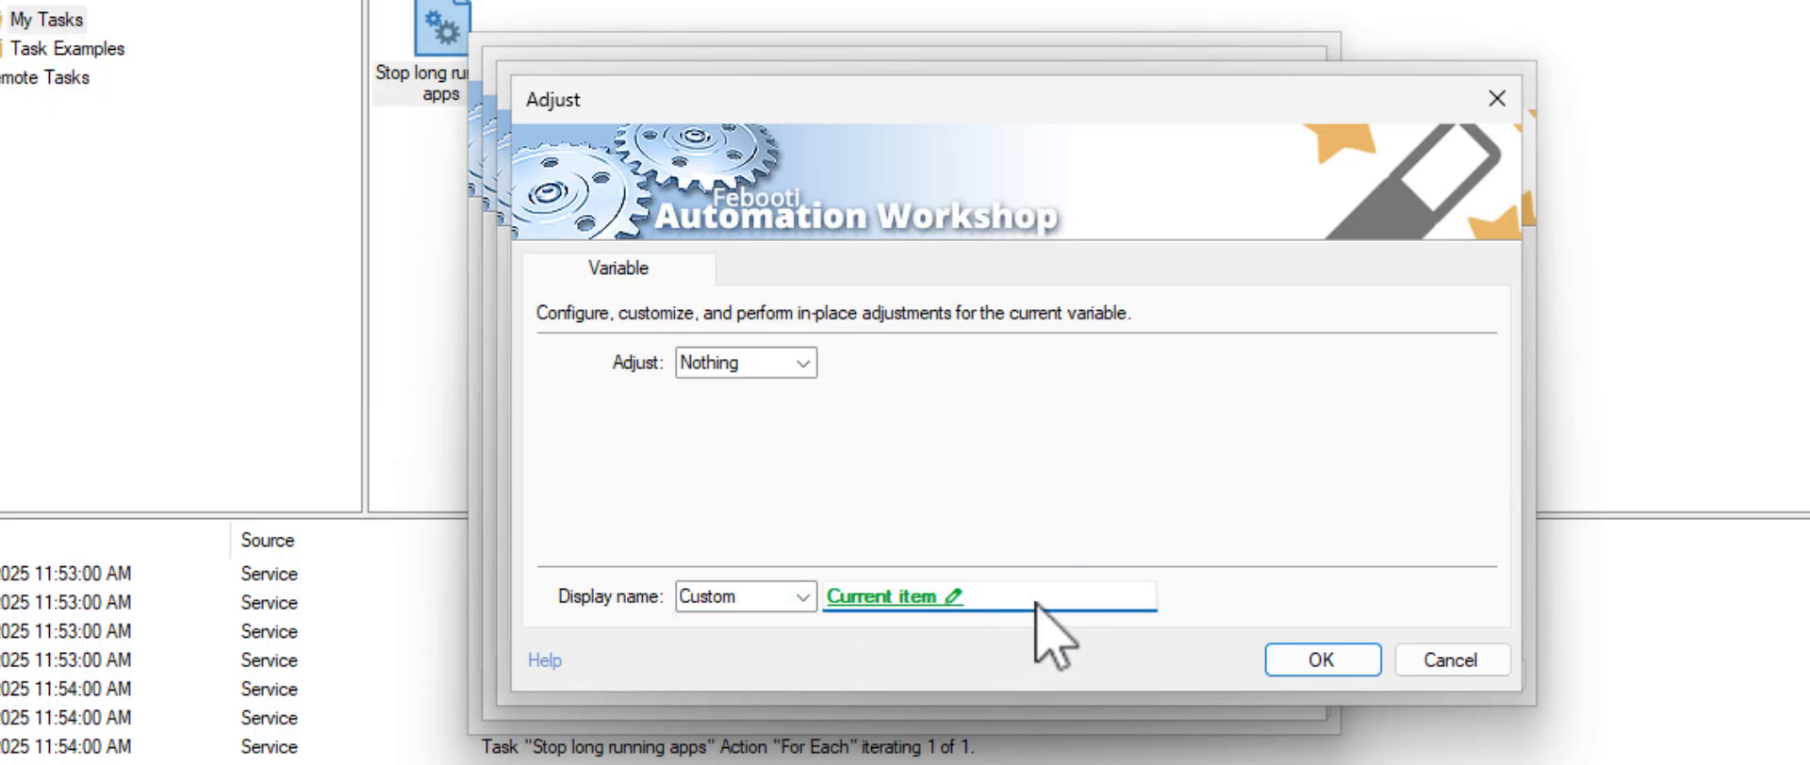
{"action": "key", "text": "ctrl+a"}
{"action": "key", "text": "BackSpace"}
{"action": "type", "text": "P"}
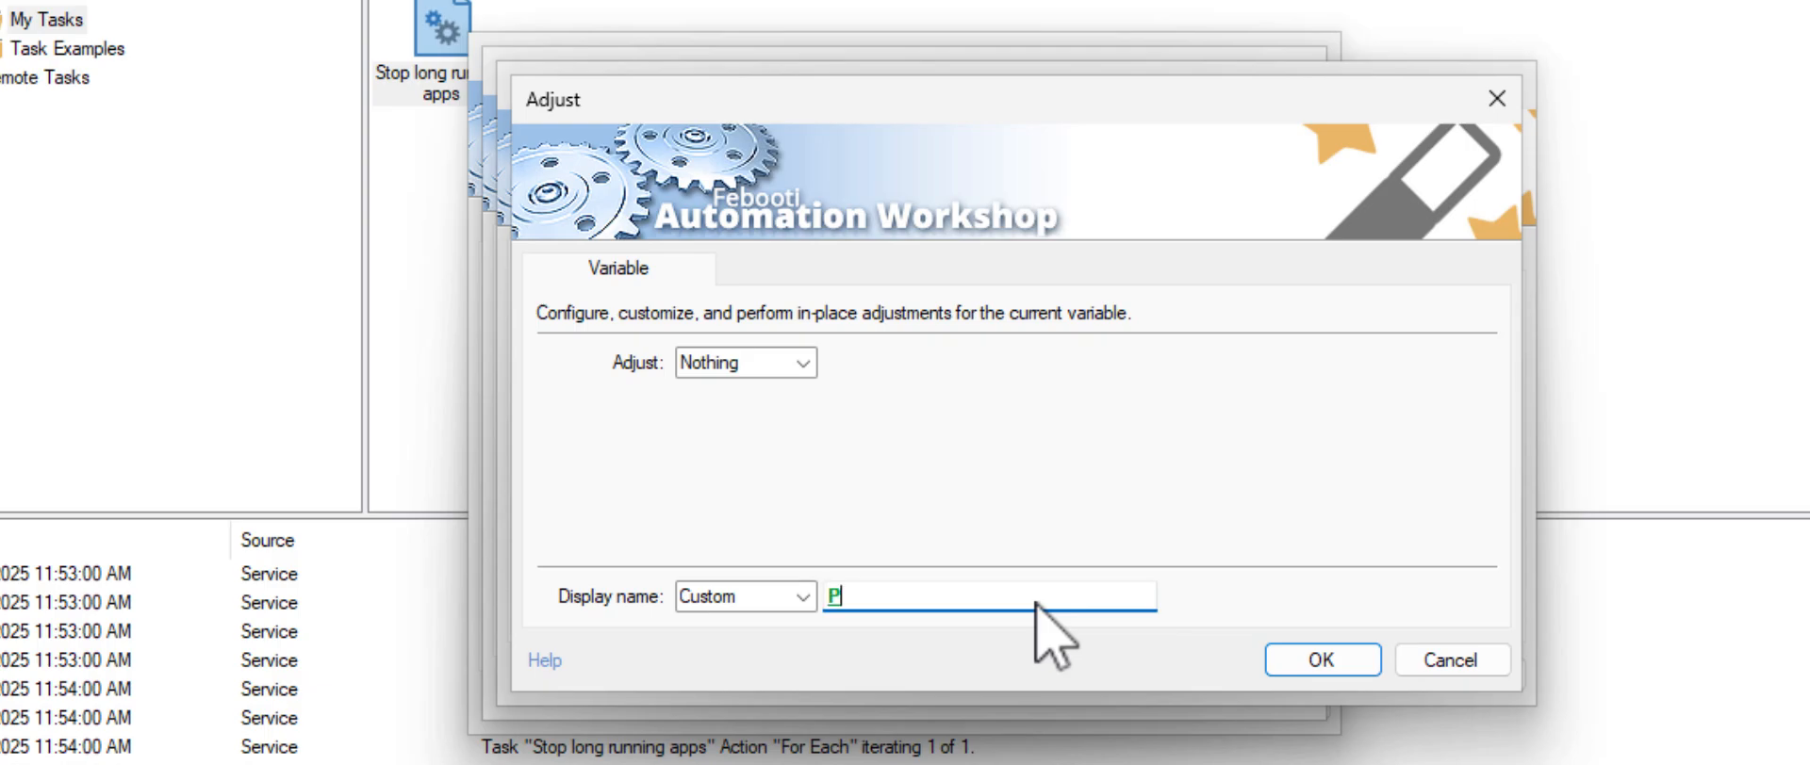
{"action": "type", "text": "ID"}
{"action": "left_click", "coordinate": [1362, 668]}
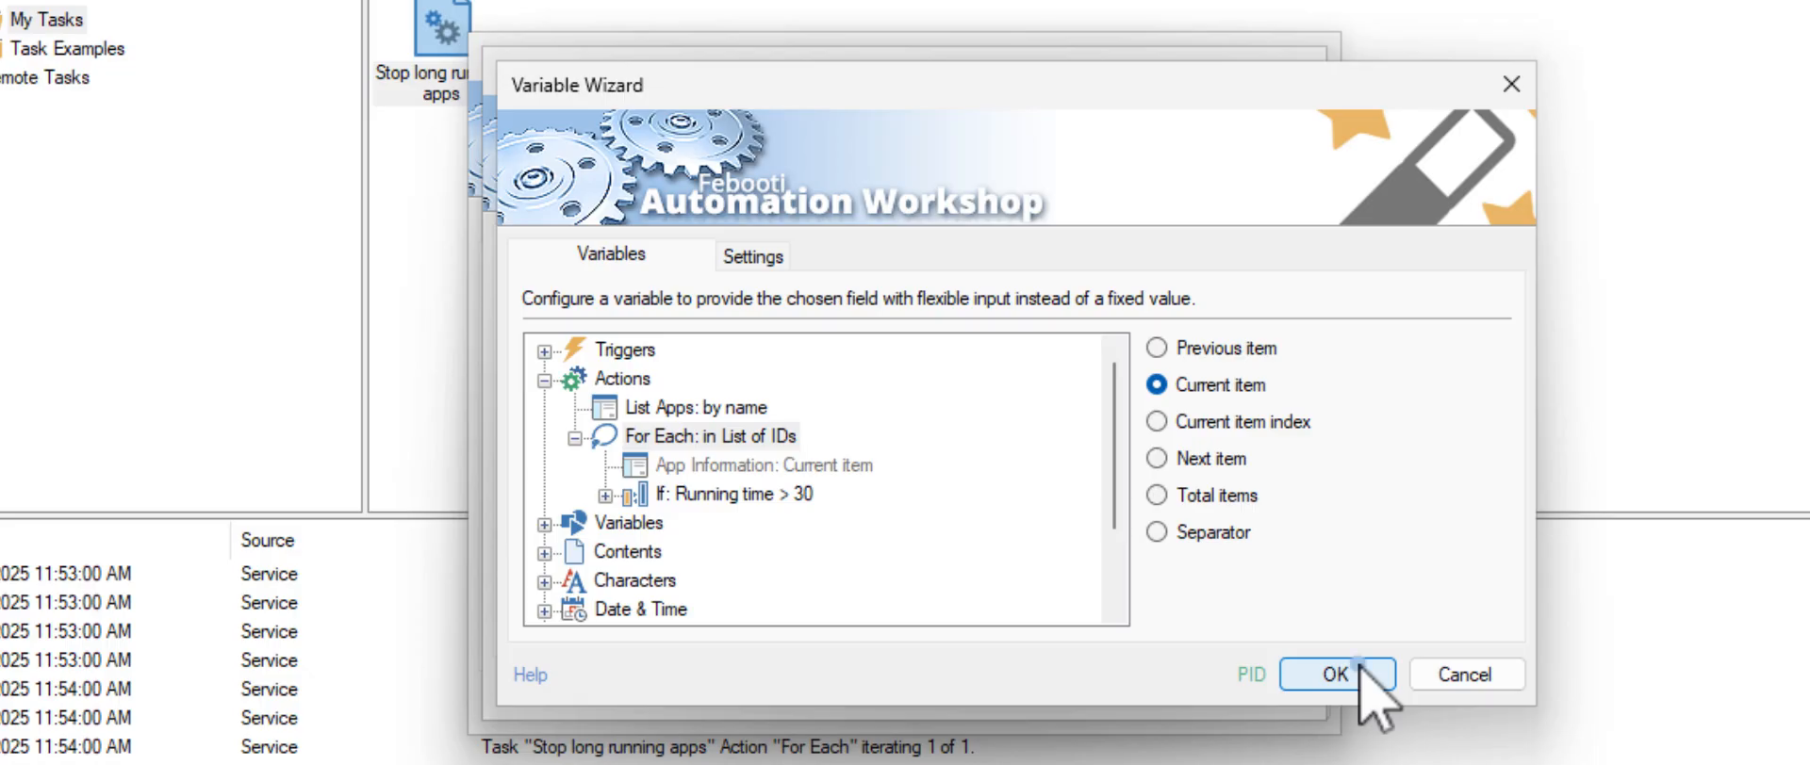
{"action": "left_click", "coordinate": [1362, 672]}
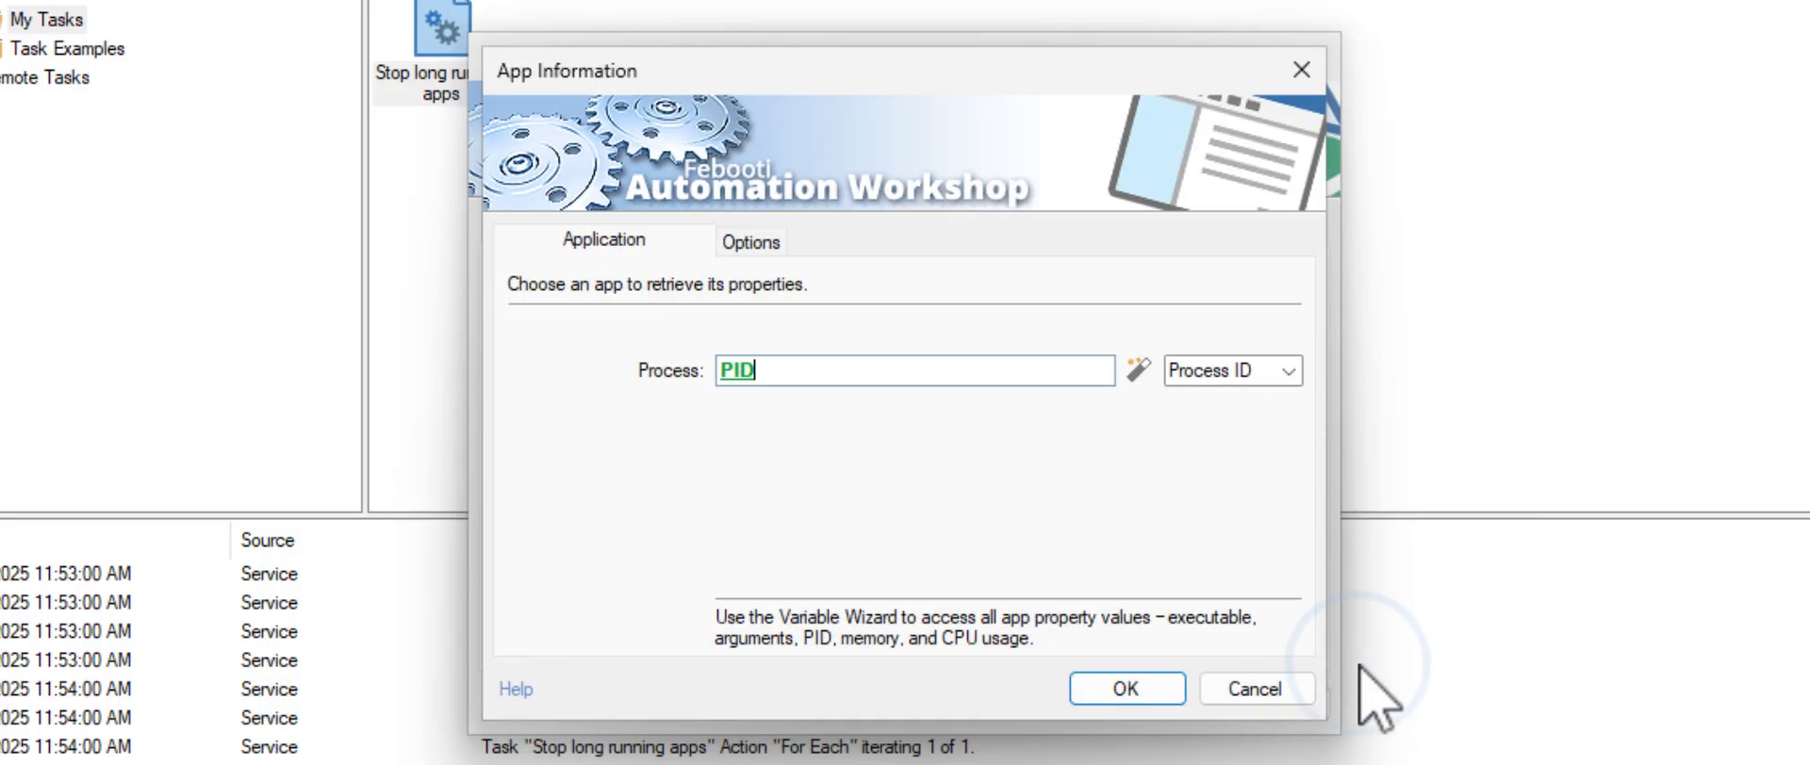
{"action": "left_click", "coordinate": [1160, 693]}
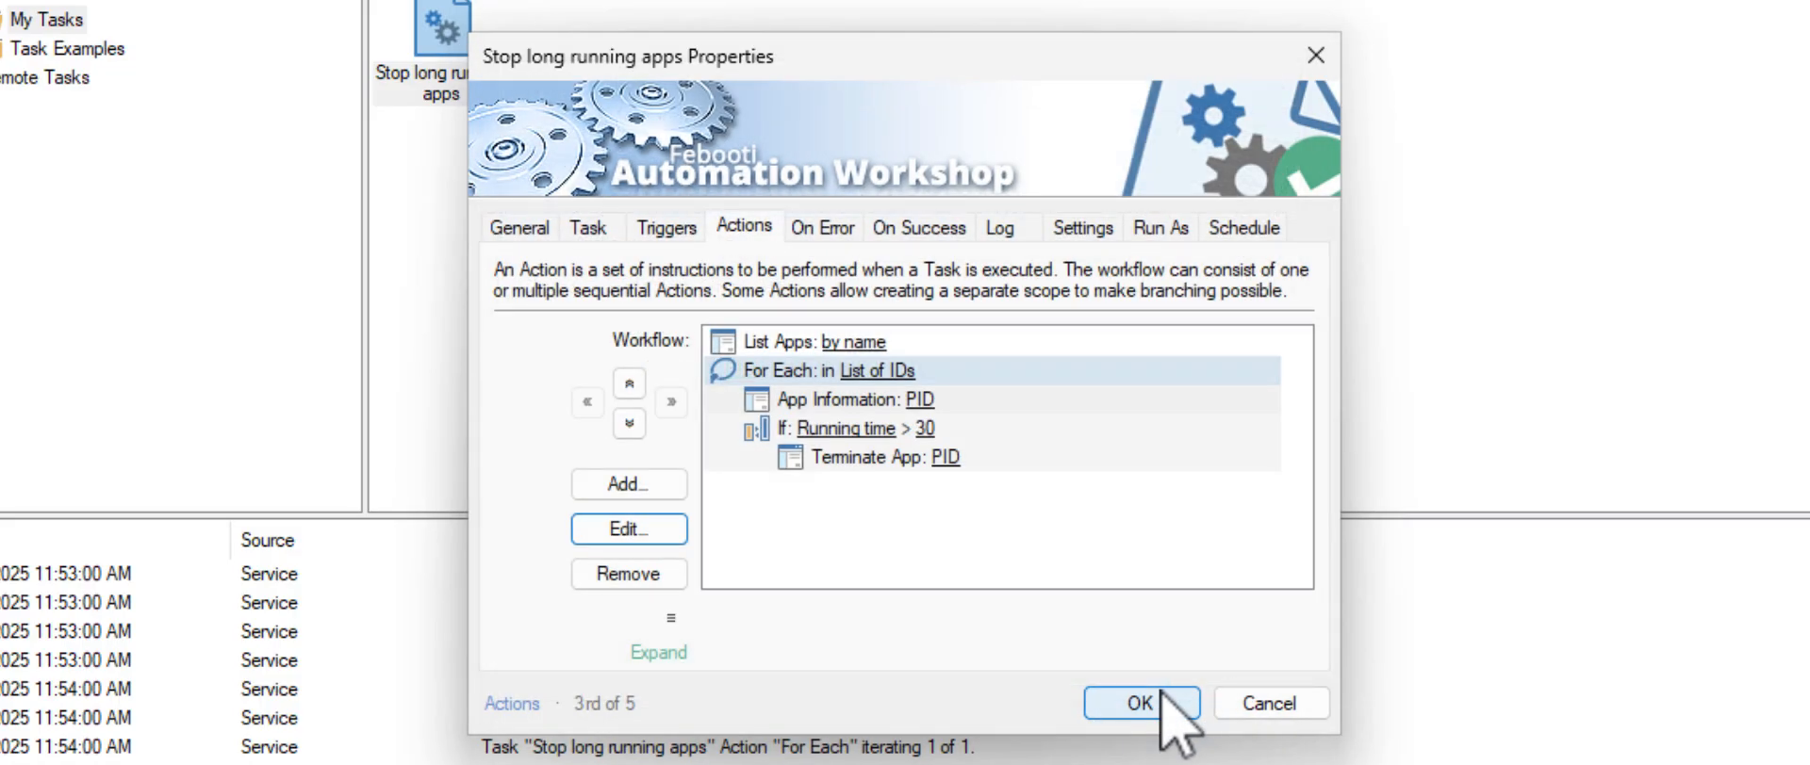